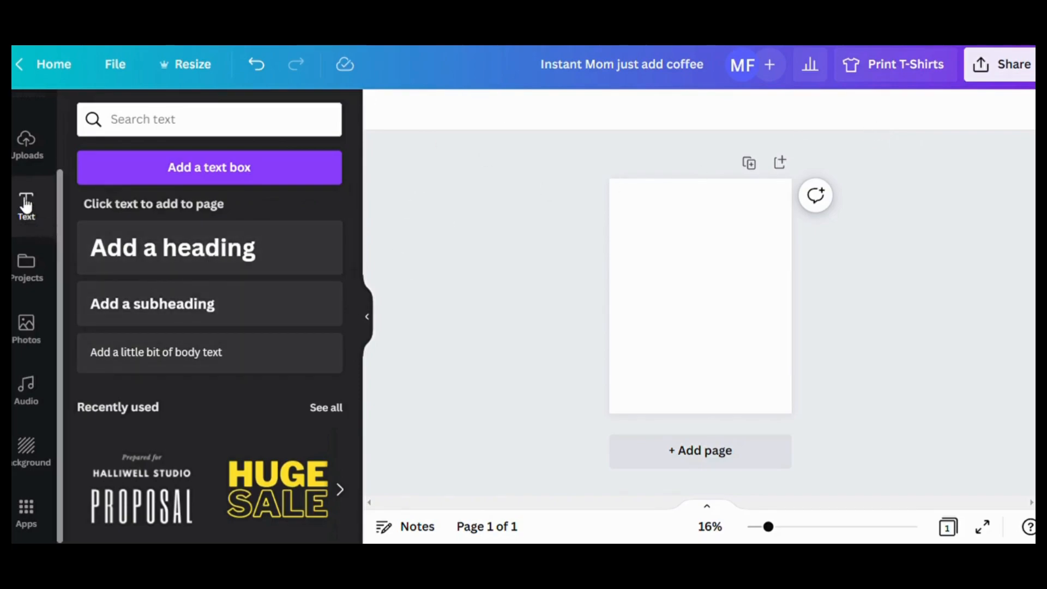
- Add a heading reading "Instant" and place it in the upper part of the page
{"action": "left_click", "coordinate": [235, 255]}
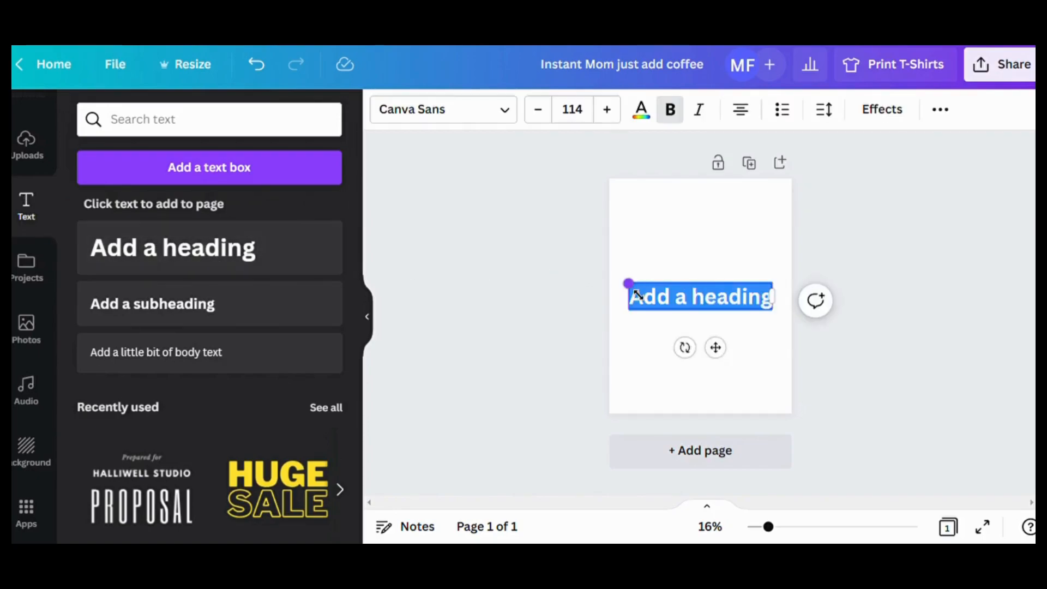
{"action": "type", "text": "Instant"}
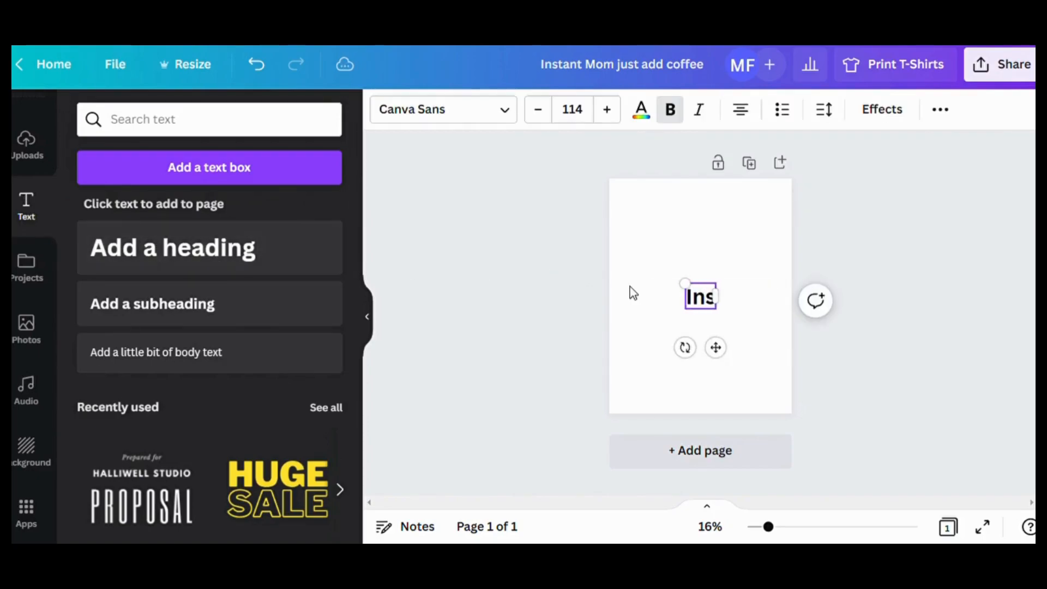
{"action": "left_click", "coordinate": [472, 252]}
{"action": "left_click_drag", "start_coordinate": [729, 310], "coordinate": [722, 243]}
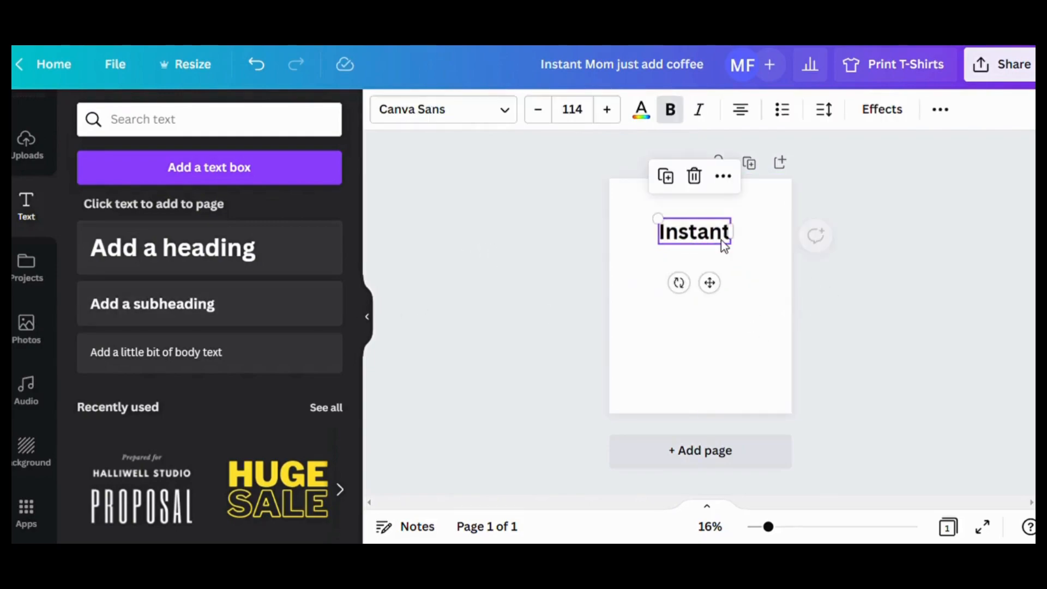
- Add a second heading reading "MOM" in capitals directly below "Instant"
{"action": "left_click", "coordinate": [190, 249]}
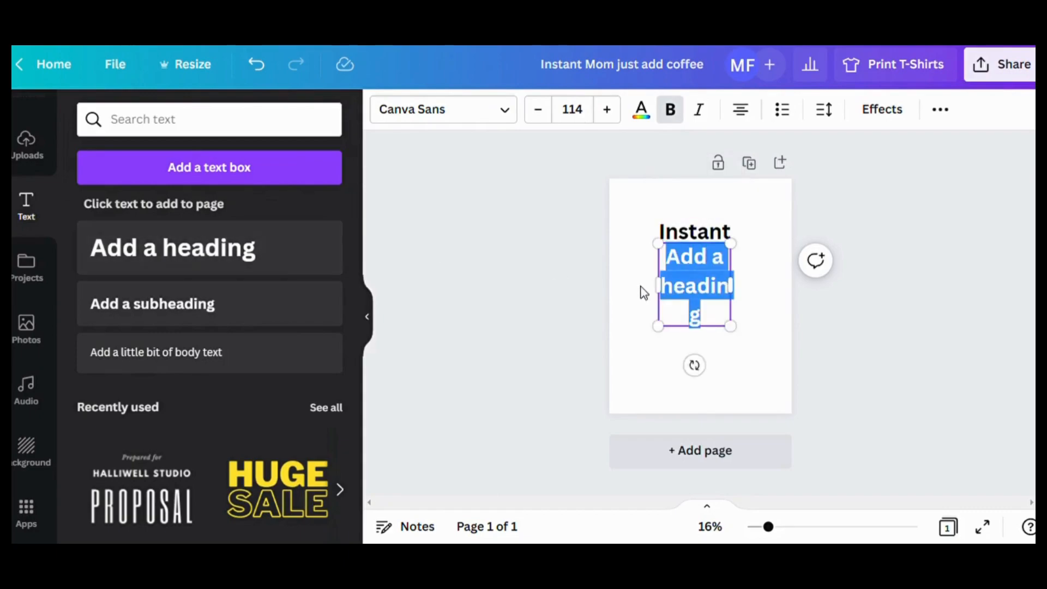
{"action": "type", "text": "Mom"}
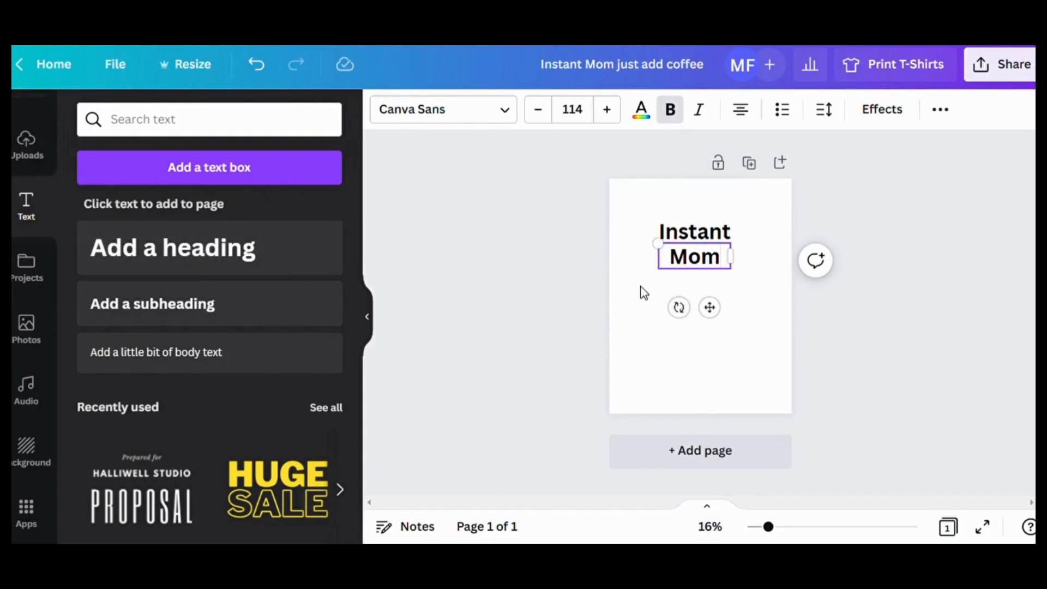
{"action": "key", "text": "BackSpace"}
{"action": "key", "text": "BackSpace"}
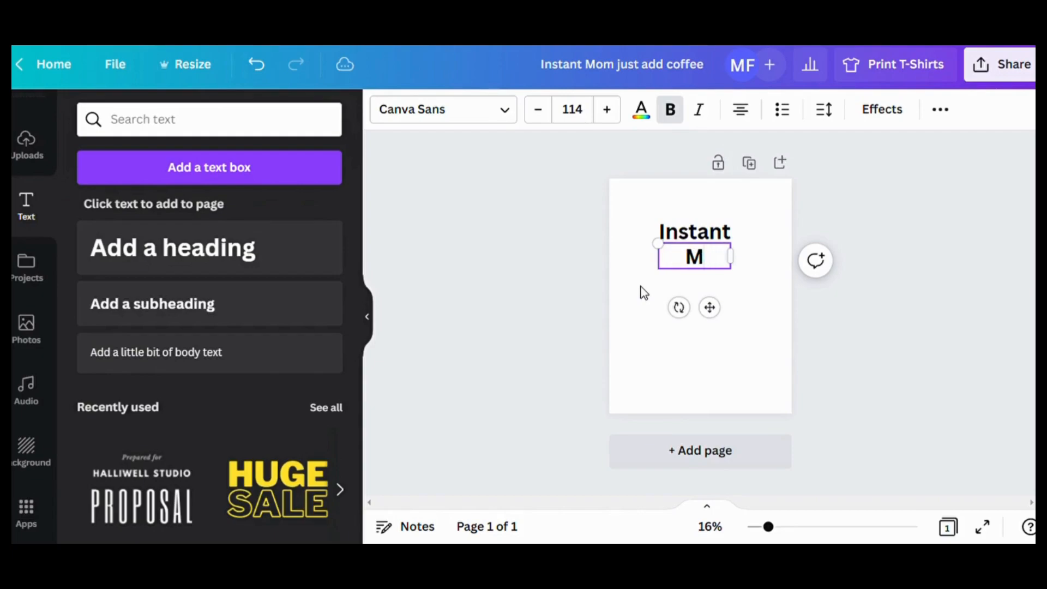
{"action": "type", "text": "N"}
{"action": "key", "text": "BackSpace"}
{"action": "type", "text": "M"}
{"action": "key", "text": "BackSpace"}
{"action": "type", "text": "OM"}
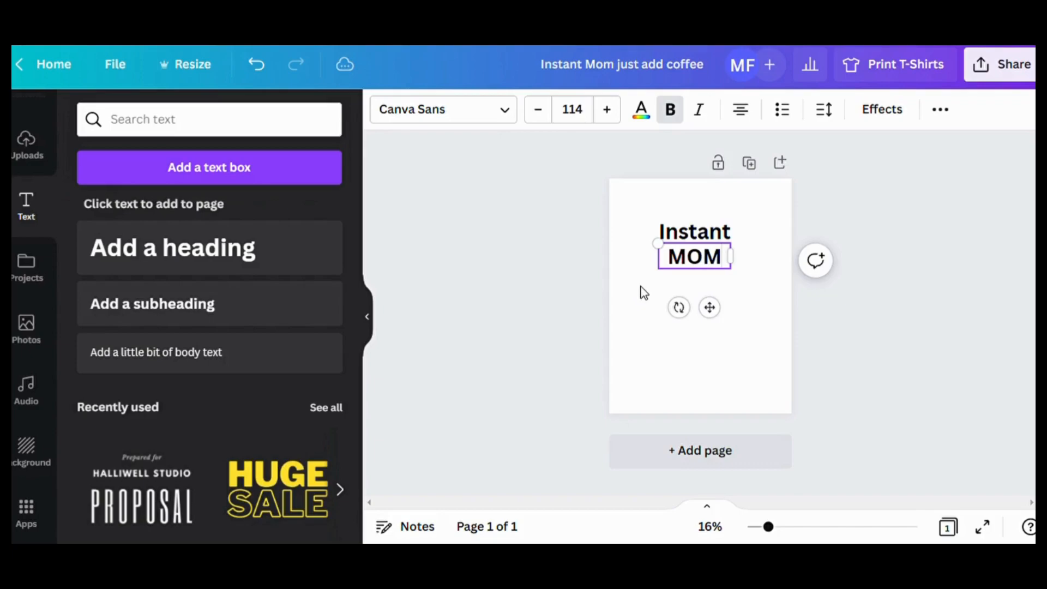
{"action": "left_click", "coordinate": [640, 316]}
- Add a third heading reading "Just Add" on a single line below "MOM"
{"action": "left_click", "coordinate": [157, 252]}
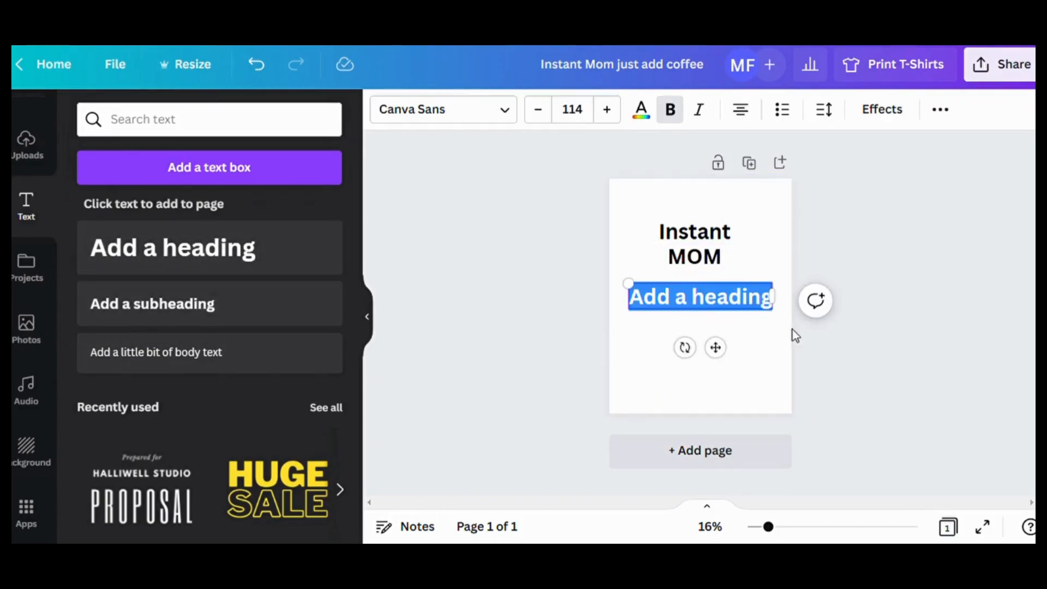
{"action": "type", "text": "Jus"}
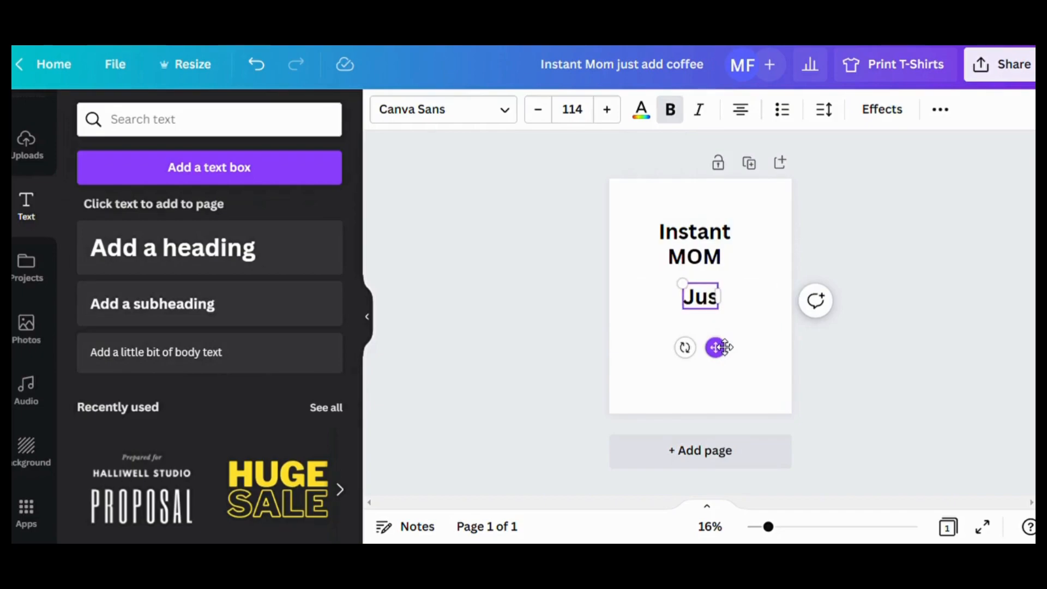
{"action": "type", "text": "t A"}
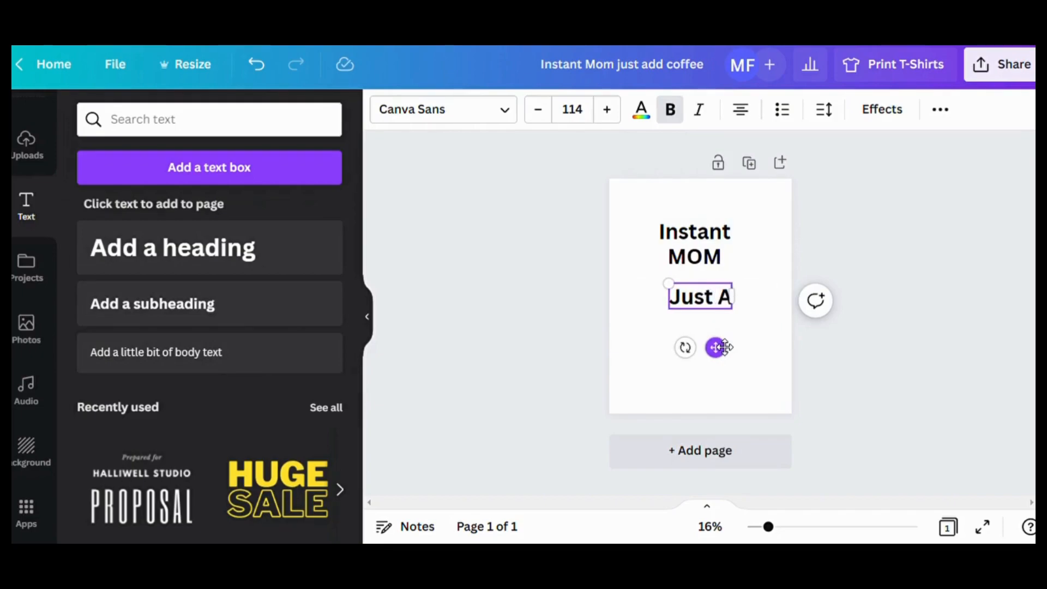
{"action": "type", "text": "dd"}
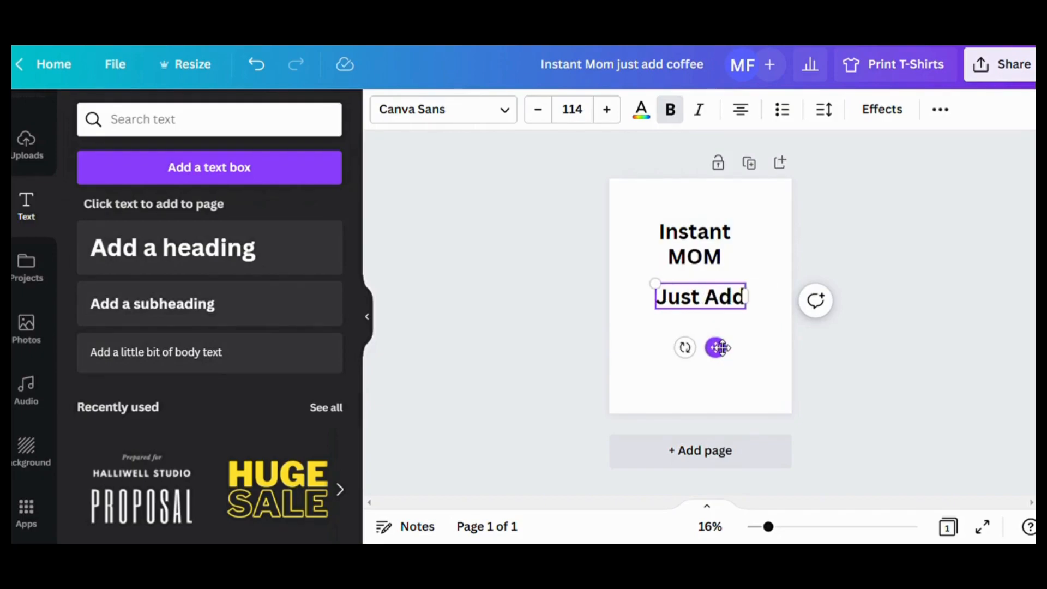
{"action": "key", "text": "Return"}
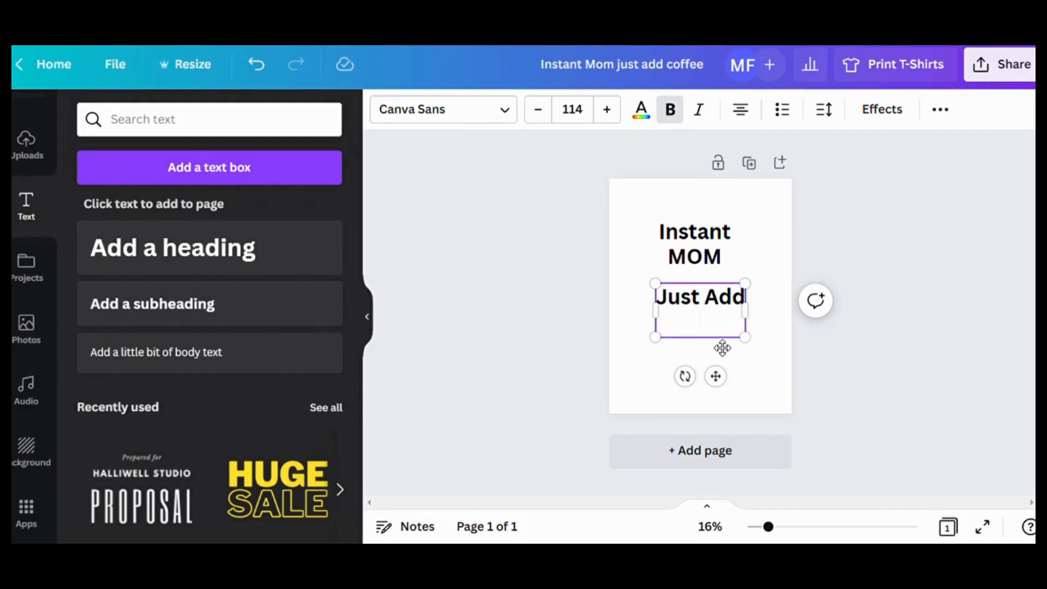
{"action": "key", "text": "BackSpace"}
- Add a fourth heading reading "Coffee" and move it down, leaving a gap below "Just Add"
{"action": "left_click", "coordinate": [233, 246]}
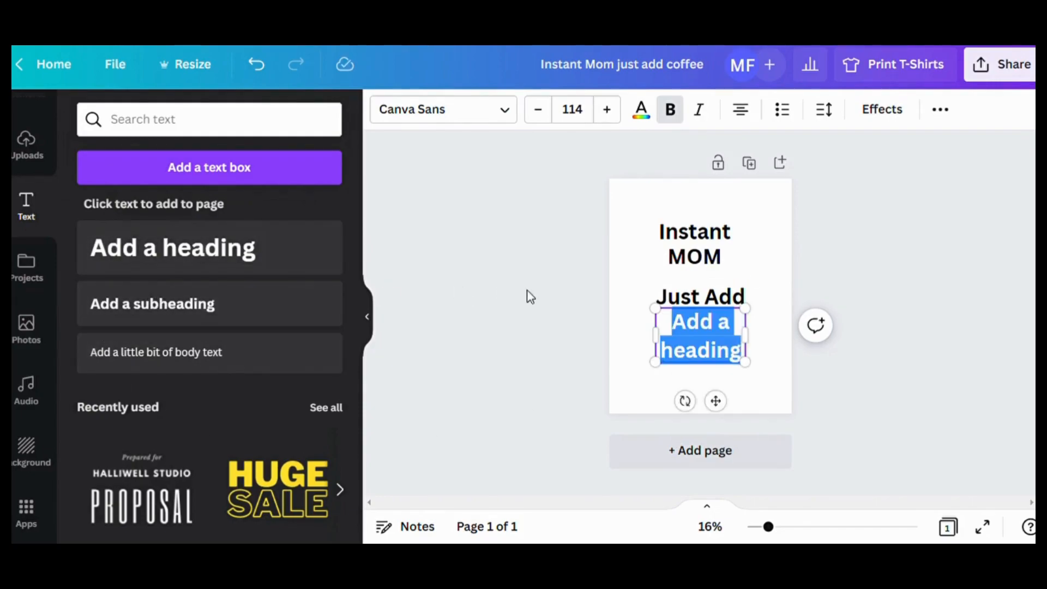
{"action": "type", "text": "Coffee"}
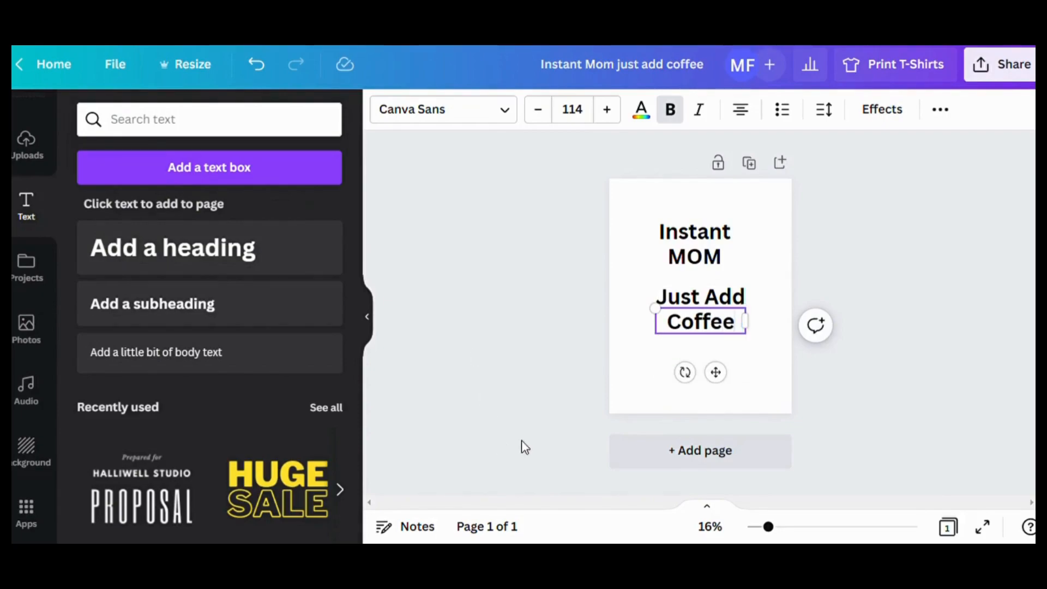
{"action": "left_click", "coordinate": [657, 375]}
{"action": "left_click_drag", "start_coordinate": [705, 322], "coordinate": [707, 362]}
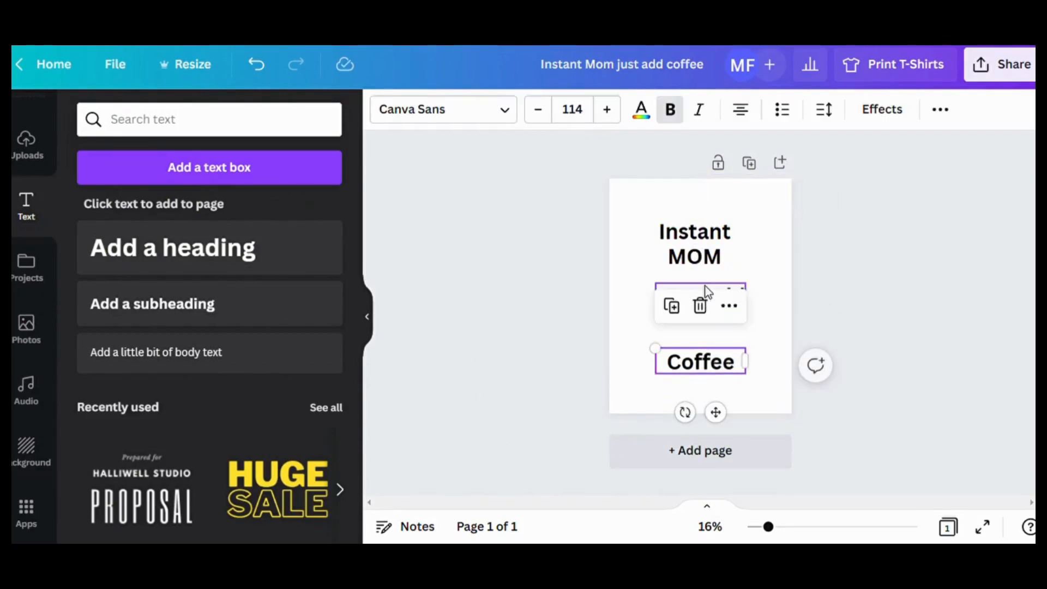
- Move the "MOM" heading slightly down so it sits midway between "Instant" and "Just Add"
{"action": "left_click", "coordinate": [754, 271]}
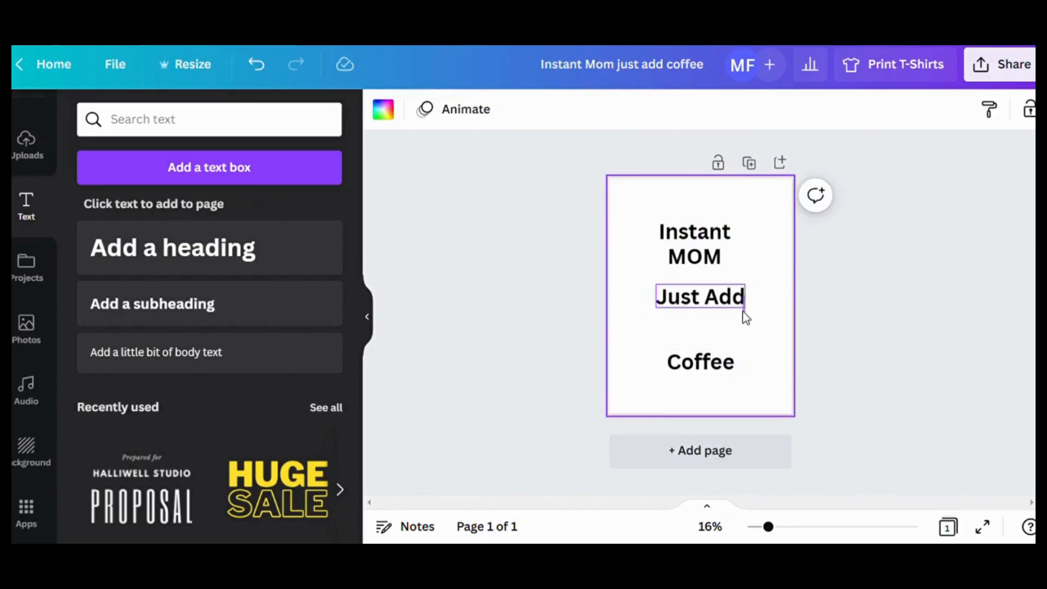
{"action": "left_click", "coordinate": [740, 308]}
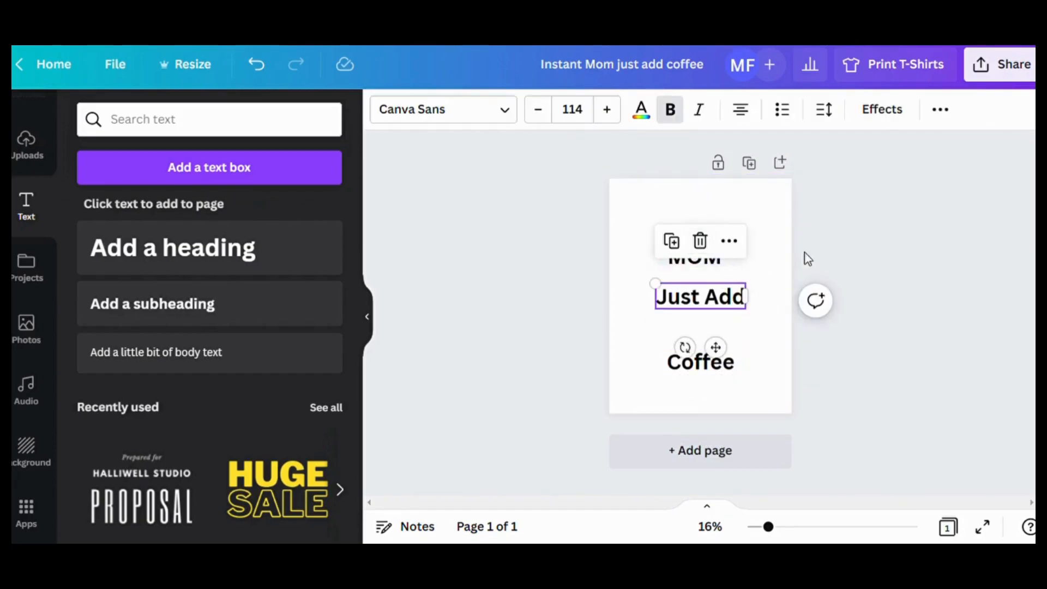
{"action": "left_click", "coordinate": [765, 291]}
{"action": "left_click", "coordinate": [708, 261]}
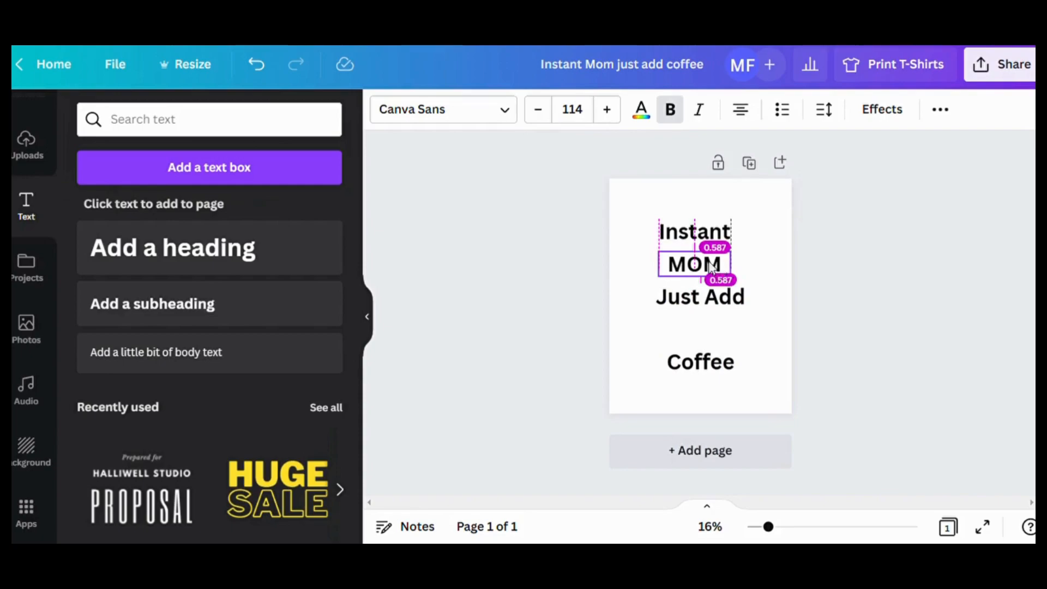
{"action": "left_click", "coordinate": [643, 234]}
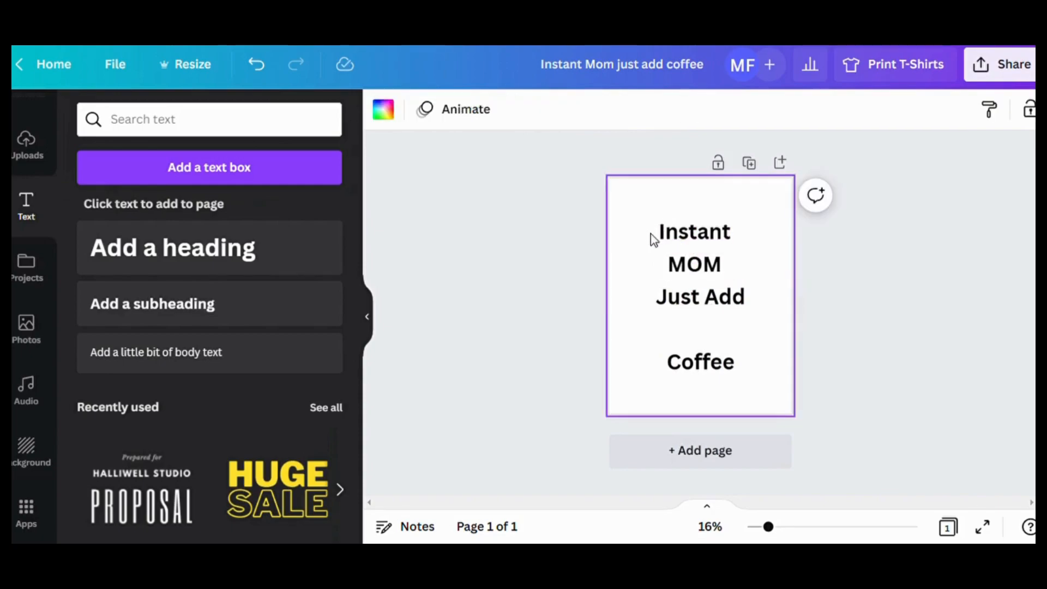
- Change the font of the "Instant" heading to Apricots
{"action": "left_click", "coordinate": [733, 236]}
{"action": "left_click_drag", "start_coordinate": [733, 235], "coordinate": [673, 235]}
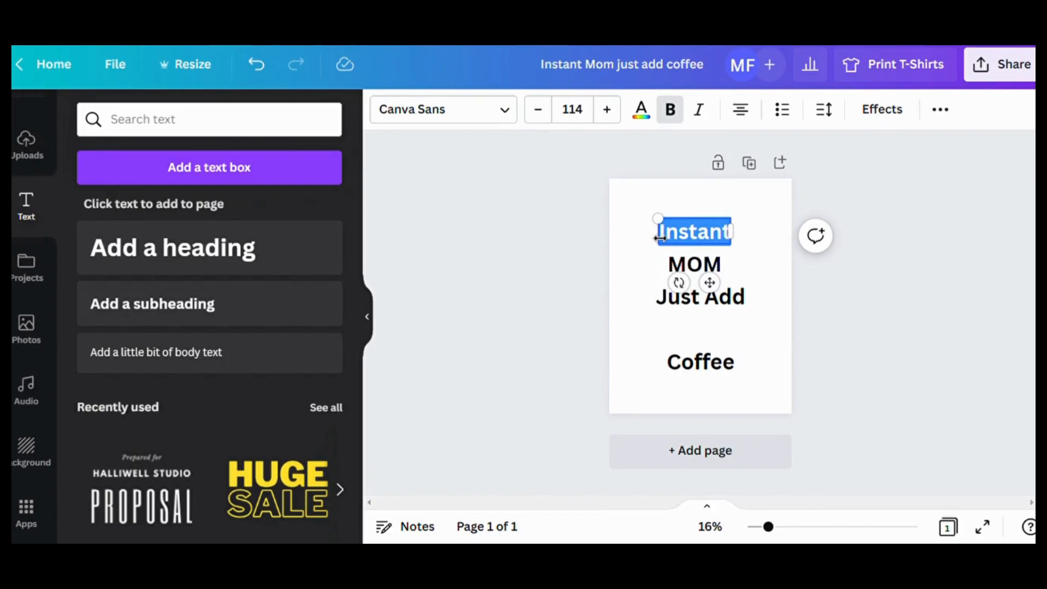
{"action": "left_click", "coordinate": [507, 114]}
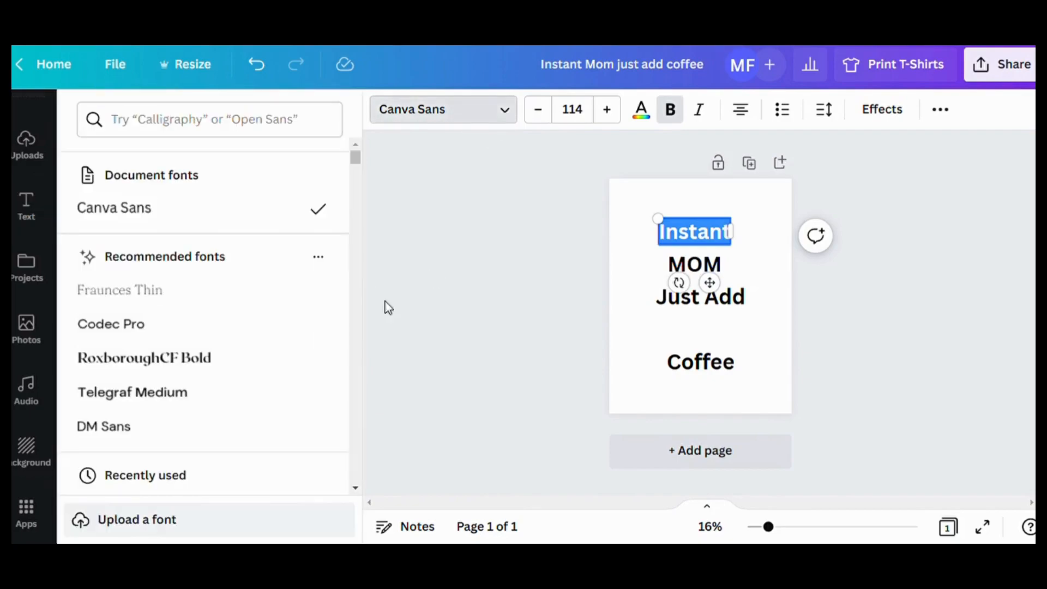
{"action": "scroll", "coordinate": [319, 343], "scroll_direction": "down", "scroll_amount": 6}
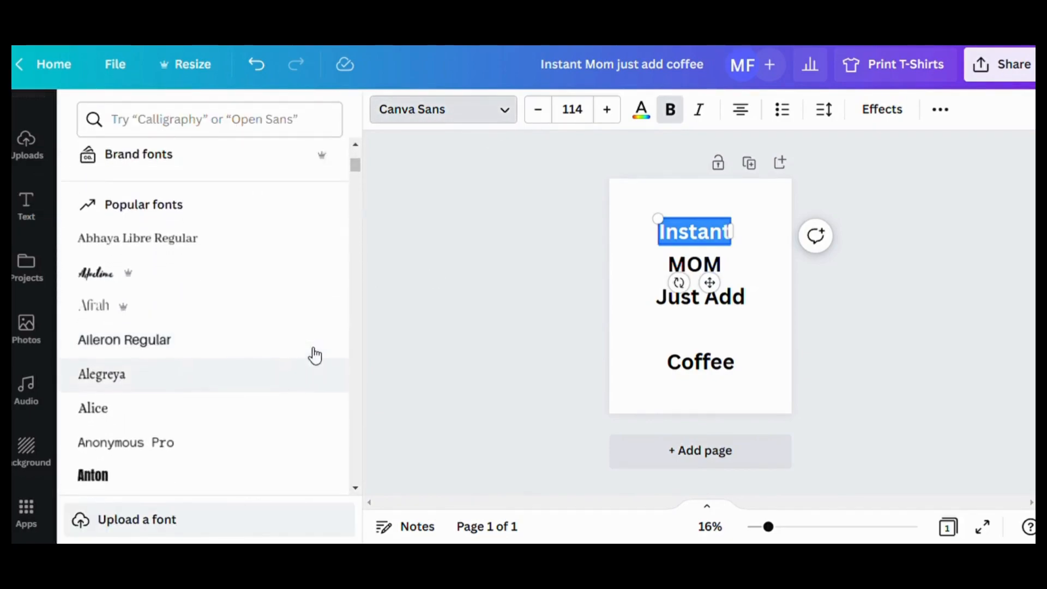
{"action": "scroll", "coordinate": [311, 348], "scroll_direction": "up", "scroll_amount": 3}
{"action": "left_click", "coordinate": [188, 252]}
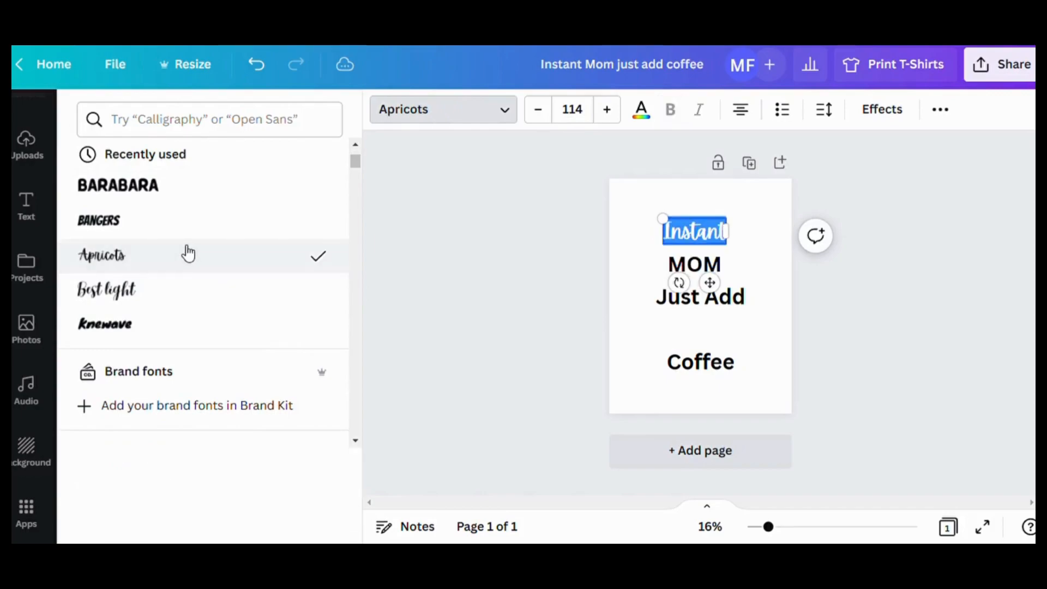
{"action": "left_click", "coordinate": [639, 233]}
- Select the "MOM" text and browse the recently used and popular fonts for it
{"action": "left_click", "coordinate": [724, 263]}
{"action": "left_click", "coordinate": [724, 264]}
{"action": "left_click_drag", "start_coordinate": [723, 265], "coordinate": [679, 266]}
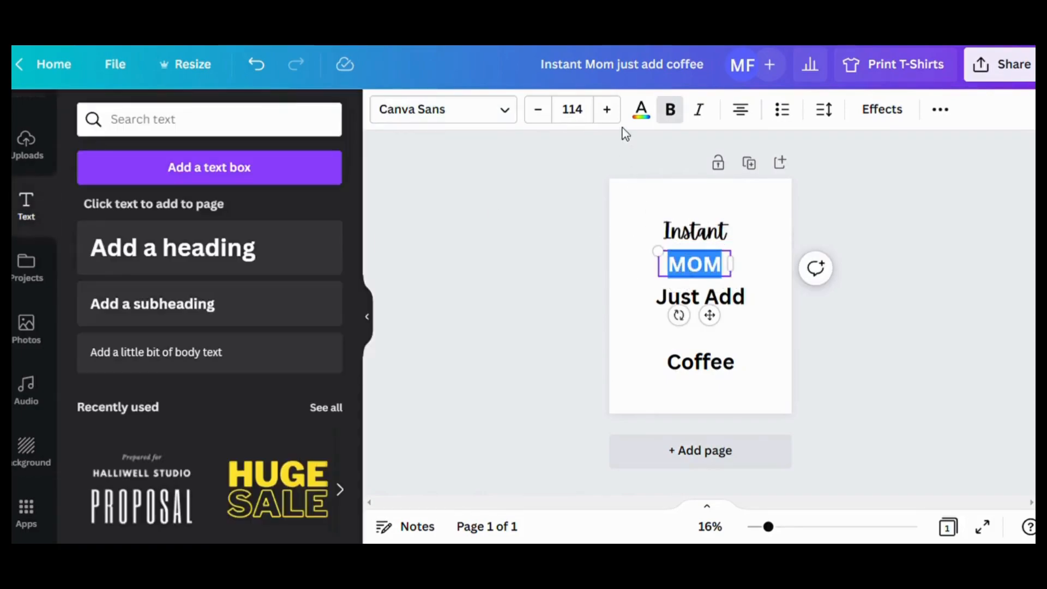
{"action": "left_click", "coordinate": [505, 112]}
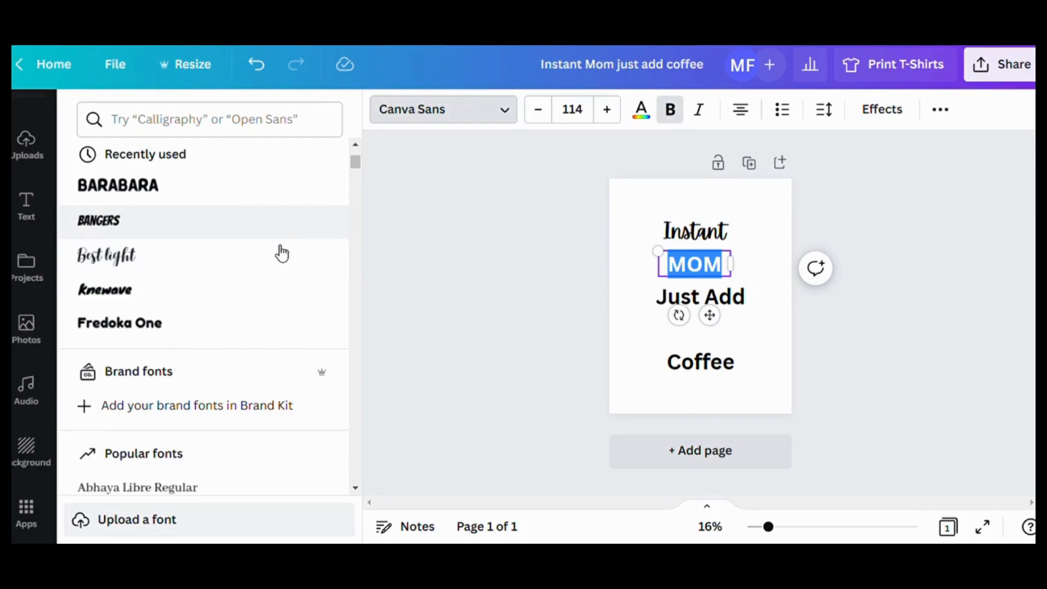
{"action": "scroll", "coordinate": [269, 332], "scroll_direction": "down", "scroll_amount": 15}
{"action": "scroll", "coordinate": [269, 332], "scroll_direction": "down", "scroll_amount": 4}
{"action": "scroll", "coordinate": [269, 332], "scroll_direction": "up", "scroll_amount": 5}
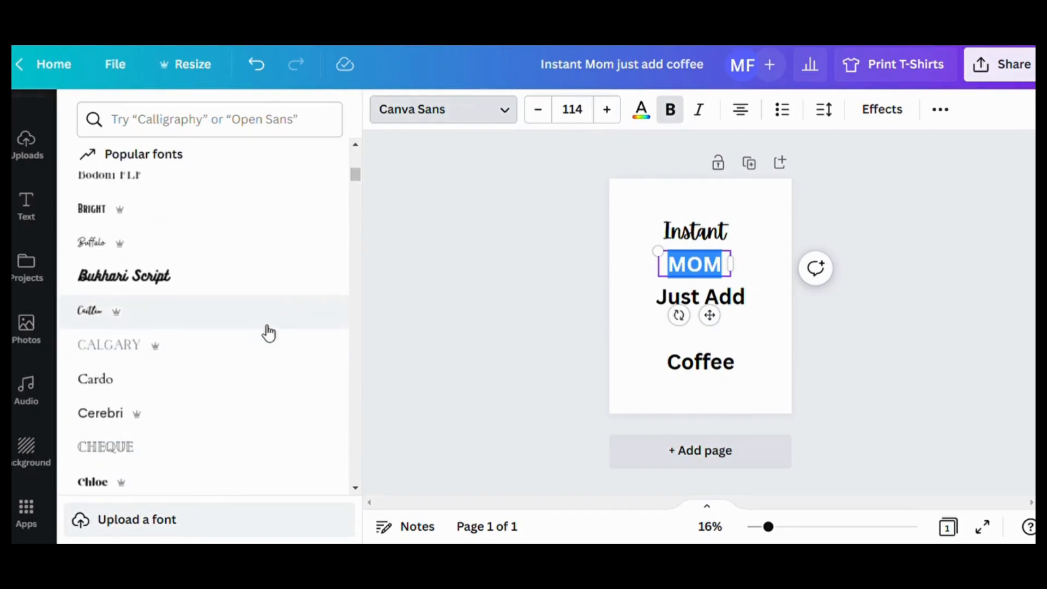
{"action": "scroll", "coordinate": [266, 248], "scroll_direction": "up", "scroll_amount": 1}
{"action": "scroll", "coordinate": [264, 243], "scroll_direction": "down", "scroll_amount": 3}
{"action": "scroll", "coordinate": [263, 243], "scroll_direction": "up", "scroll_amount": 5}
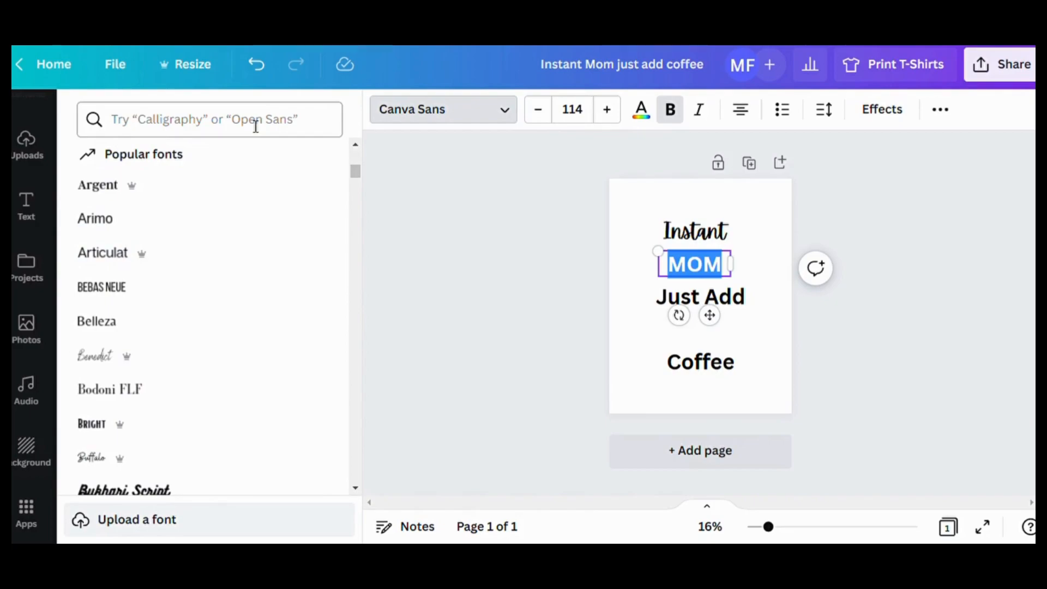
{"action": "scroll", "coordinate": [188, 295], "scroll_direction": "down", "scroll_amount": 5}
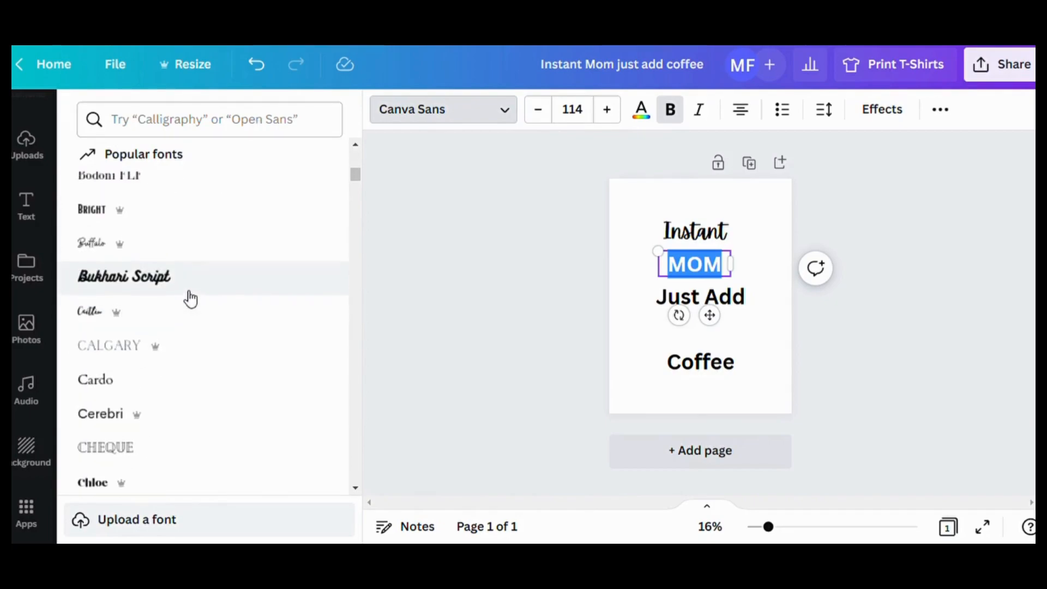
{"action": "scroll", "coordinate": [192, 299], "scroll_direction": "up", "scroll_amount": 5}
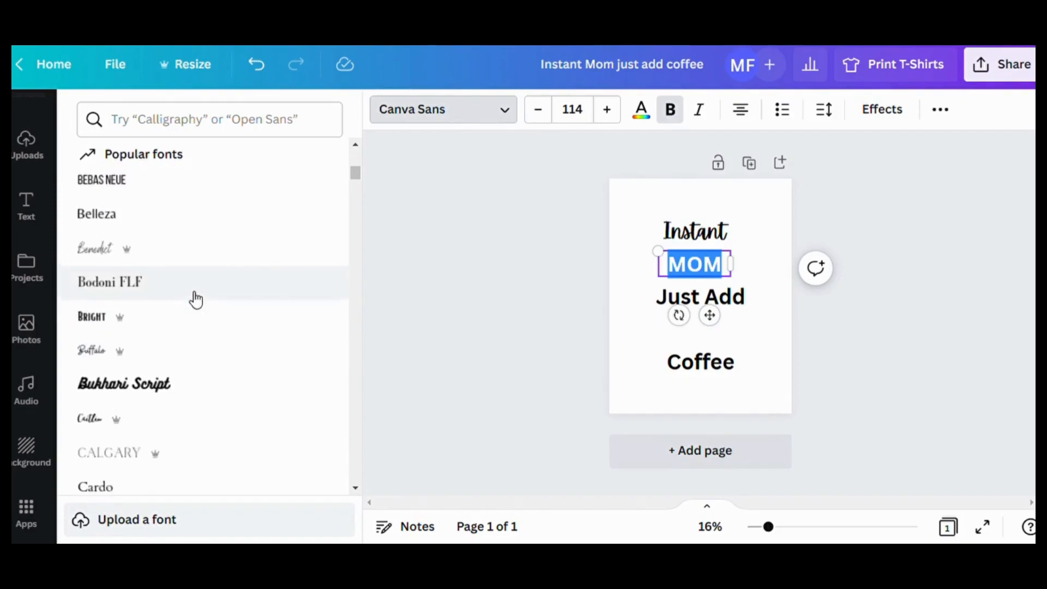
- Search the fonts for "Barbara" for the "MOM" heading, clear the search and close the font list
{"action": "left_click", "coordinate": [184, 118]}
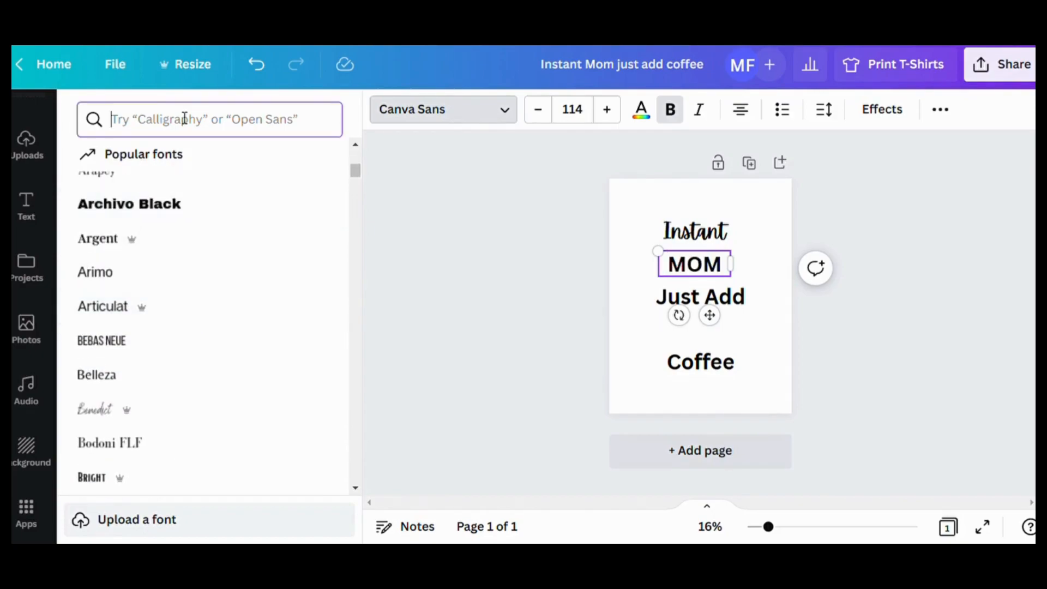
{"action": "type", "text": "Bar"}
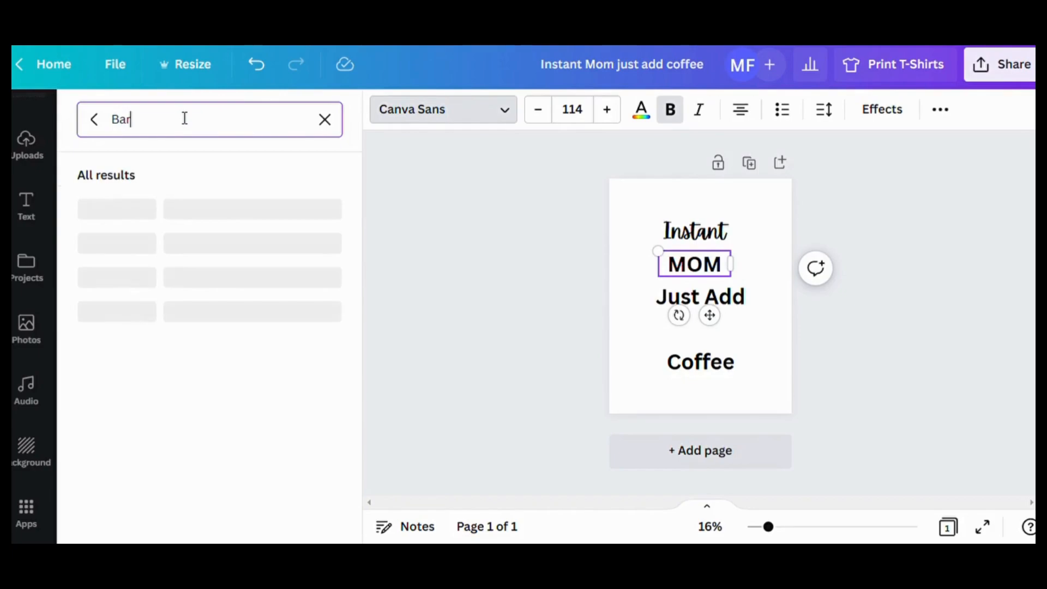
{"action": "type", "text": "ava"}
{"action": "key", "text": "BackSpace"}
{"action": "key", "text": "BackSpace"}
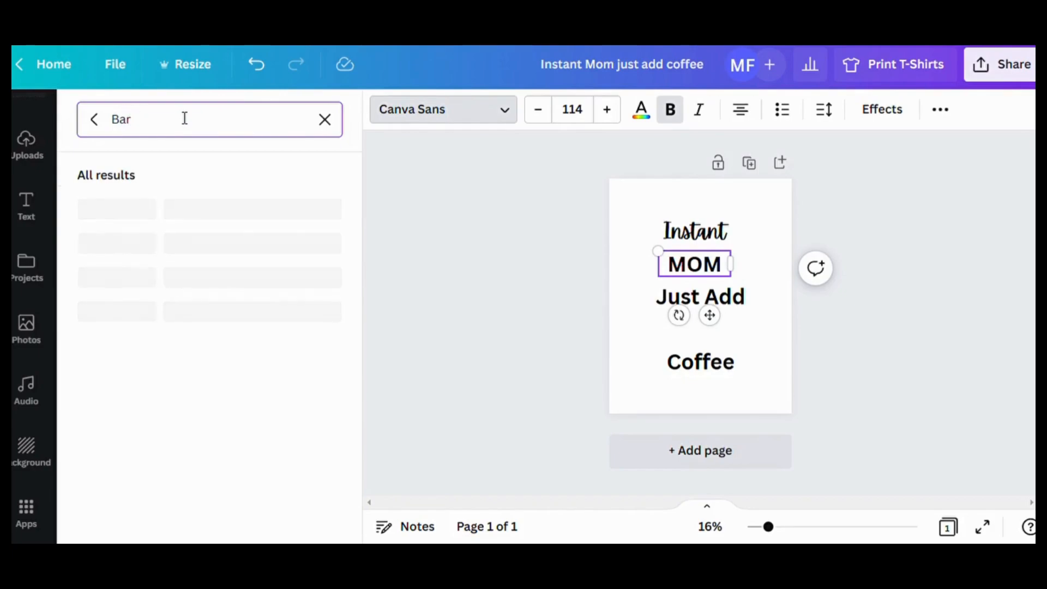
{"action": "type", "text": "bara"}
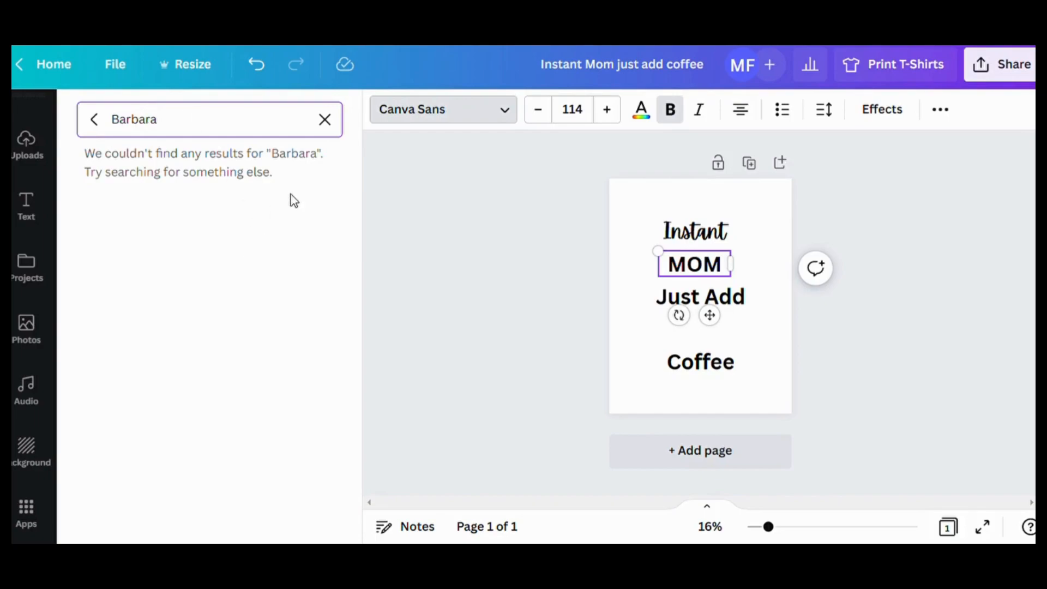
{"action": "left_click", "coordinate": [322, 120]}
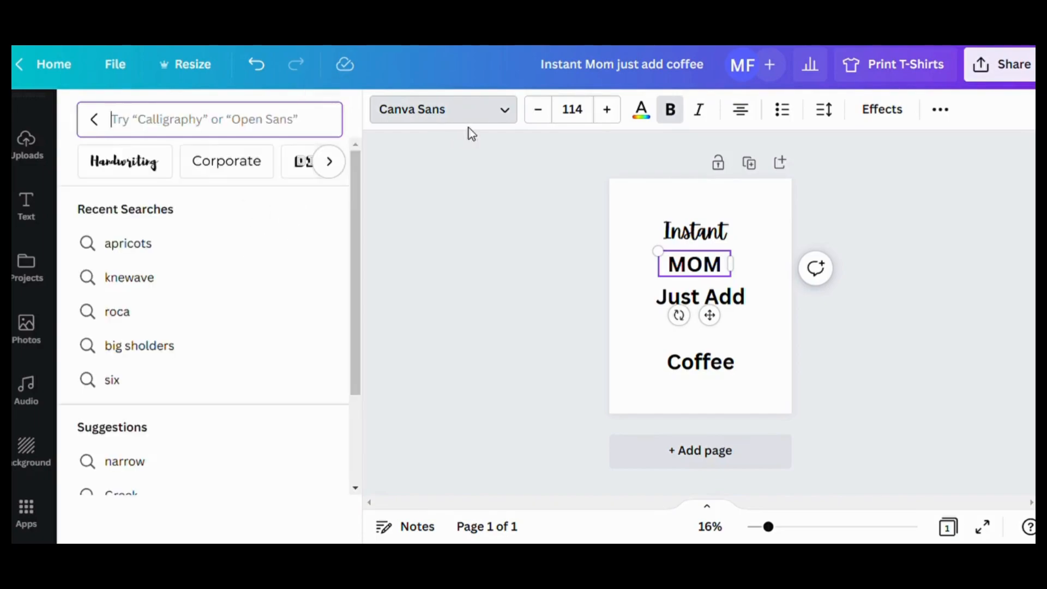
{"action": "left_click", "coordinate": [504, 110]}
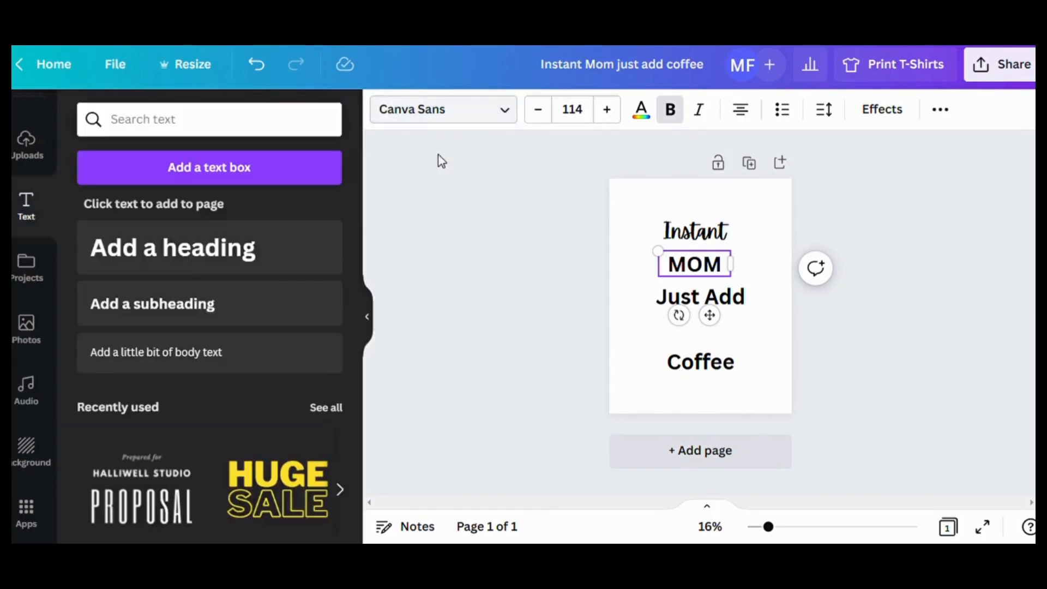
- Browse the English fonts and change the font of the "MOM" heading to Barabara
{"action": "left_click", "coordinate": [517, 109]}
{"action": "scroll", "coordinate": [296, 302], "scroll_direction": "down", "scroll_amount": 2}
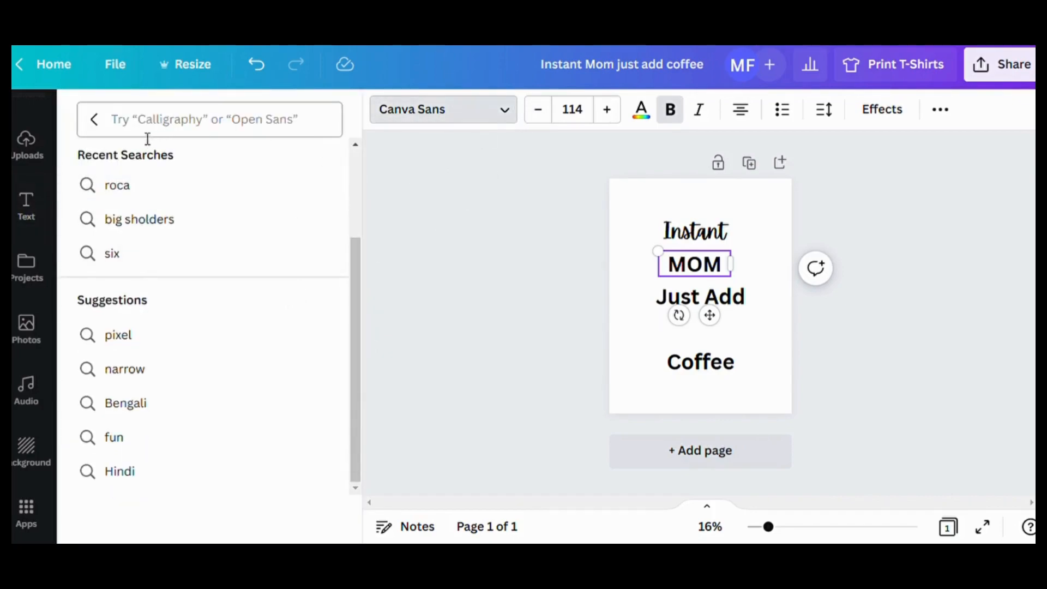
{"action": "left_click", "coordinate": [94, 119]}
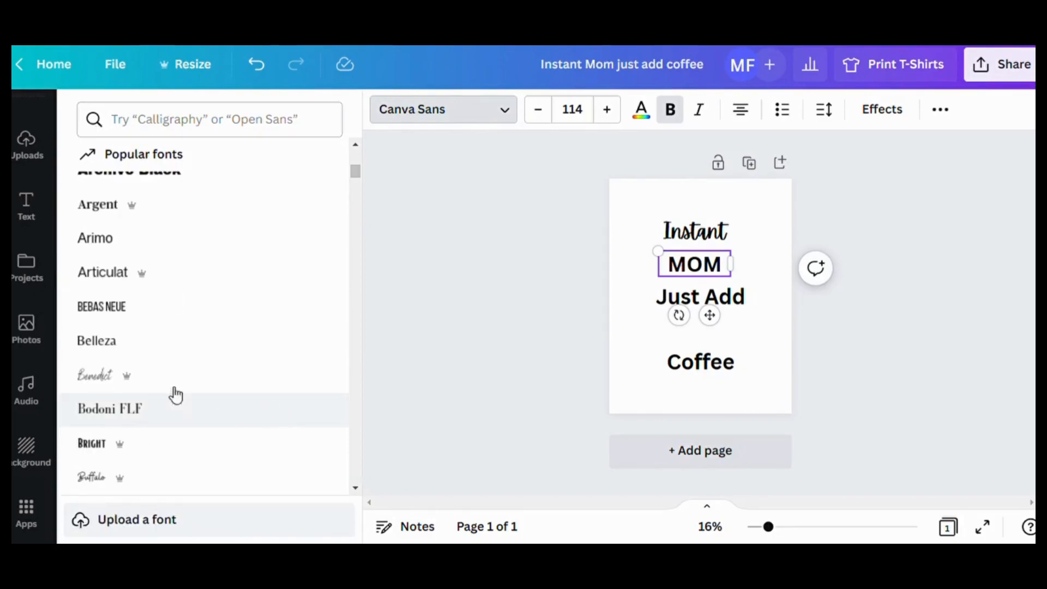
{"action": "scroll", "coordinate": [158, 390], "scroll_direction": "down", "scroll_amount": 5}
{"action": "scroll", "coordinate": [248, 408], "scroll_direction": "down", "scroll_amount": 20}
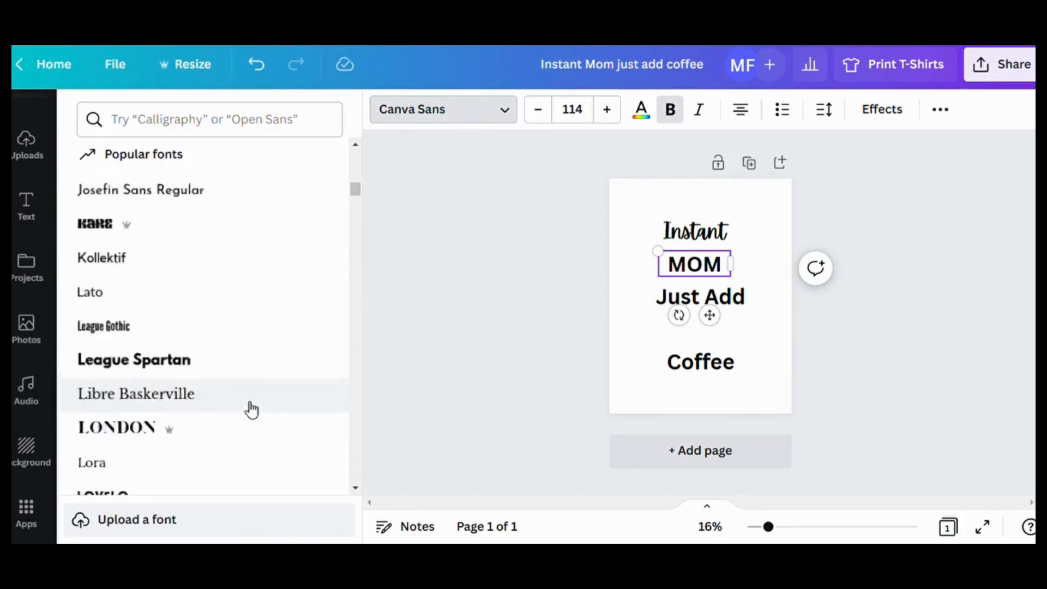
{"action": "left_click_drag", "start_coordinate": [355, 200], "coordinate": [354, 244]}
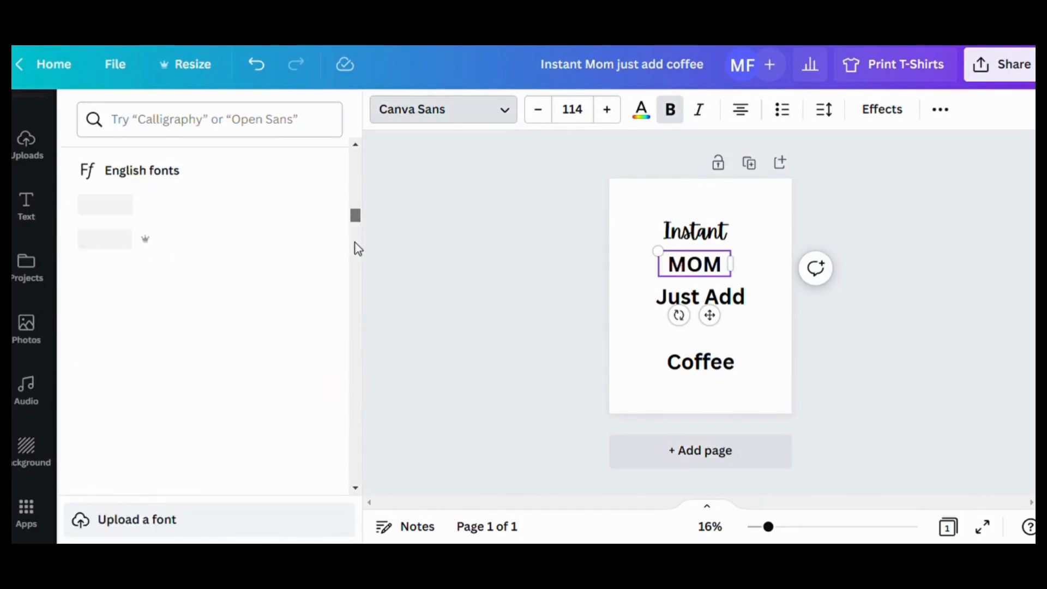
{"action": "scroll", "coordinate": [247, 348], "scroll_direction": "down", "scroll_amount": 13}
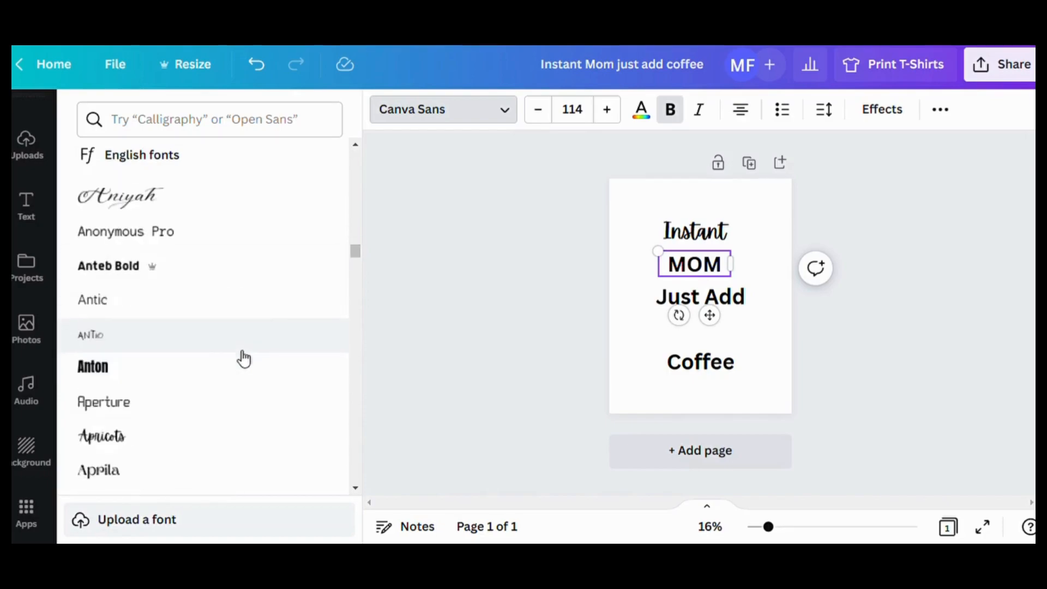
{"action": "scroll", "coordinate": [274, 358], "scroll_direction": "up", "scroll_amount": 2}
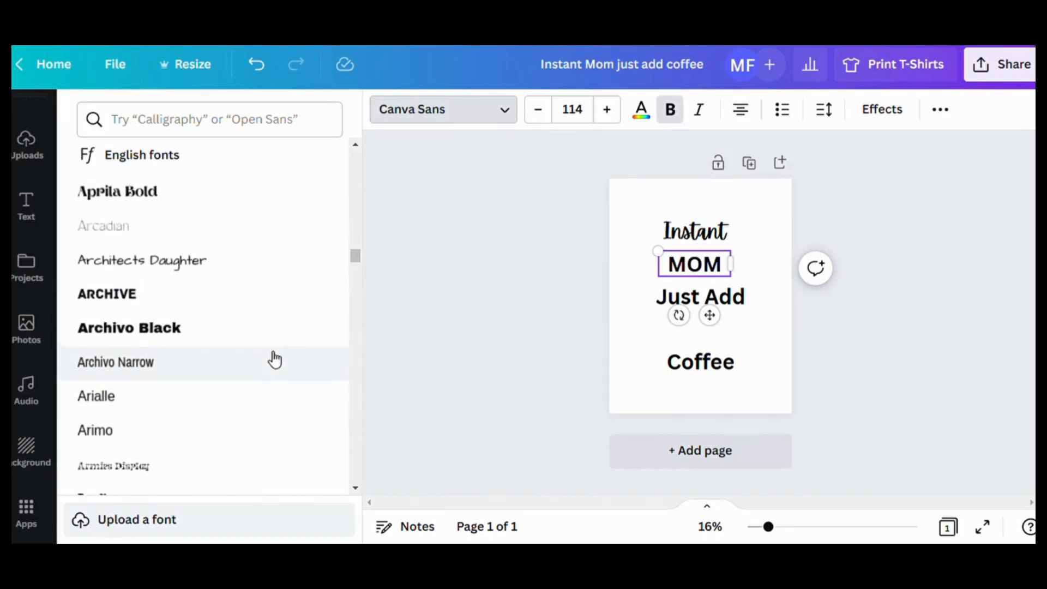
{"action": "scroll", "coordinate": [275, 359], "scroll_direction": "down", "scroll_amount": 2}
{"action": "scroll", "coordinate": [287, 363], "scroll_direction": "down", "scroll_amount": 15}
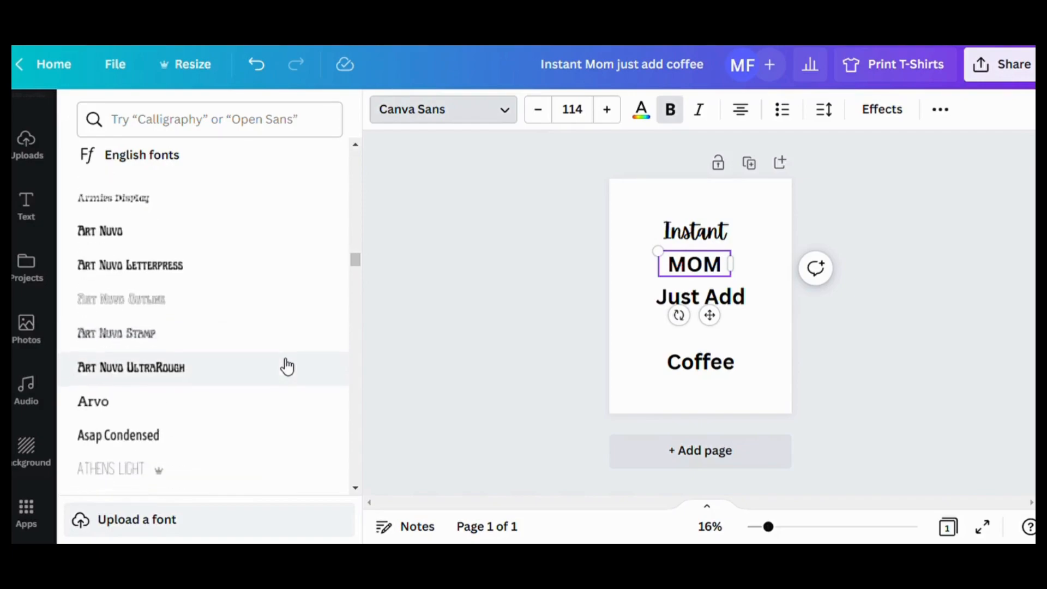
{"action": "scroll", "coordinate": [287, 366], "scroll_direction": "down", "scroll_amount": 10}
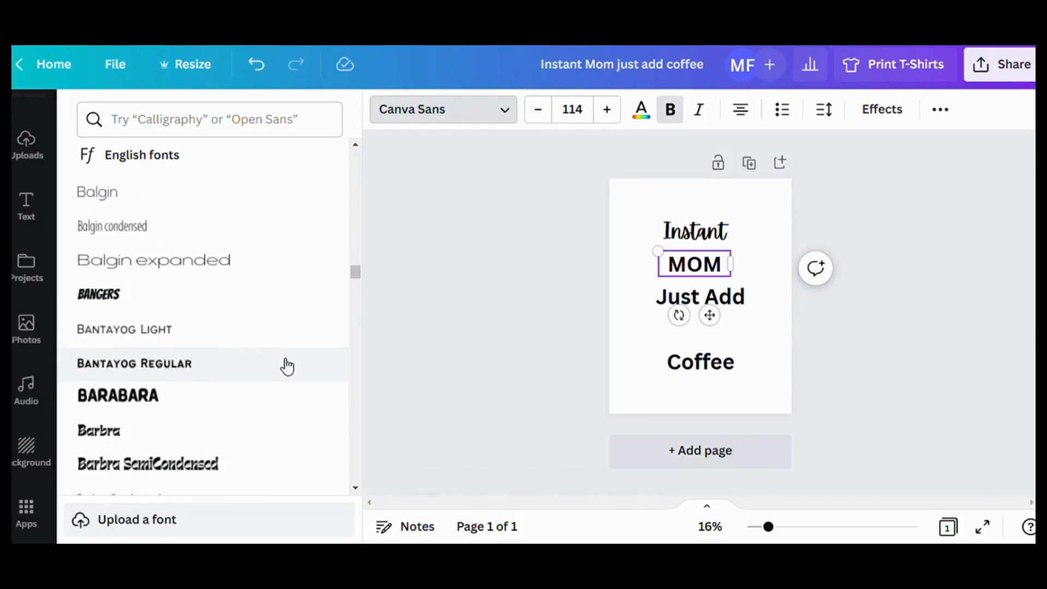
{"action": "left_click", "coordinate": [212, 346]}
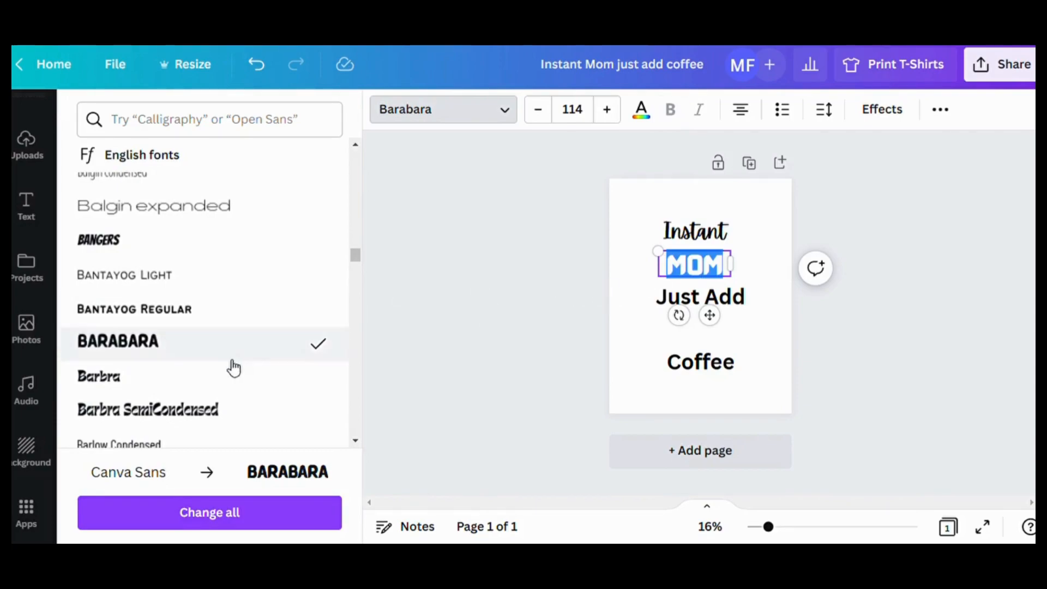
- Move the "Just Add" heading slightly left and change its font to Apricots from the document fonts
{"action": "left_click_drag", "start_coordinate": [738, 285], "coordinate": [729, 306]}
{"action": "left_click", "coordinate": [758, 303]}
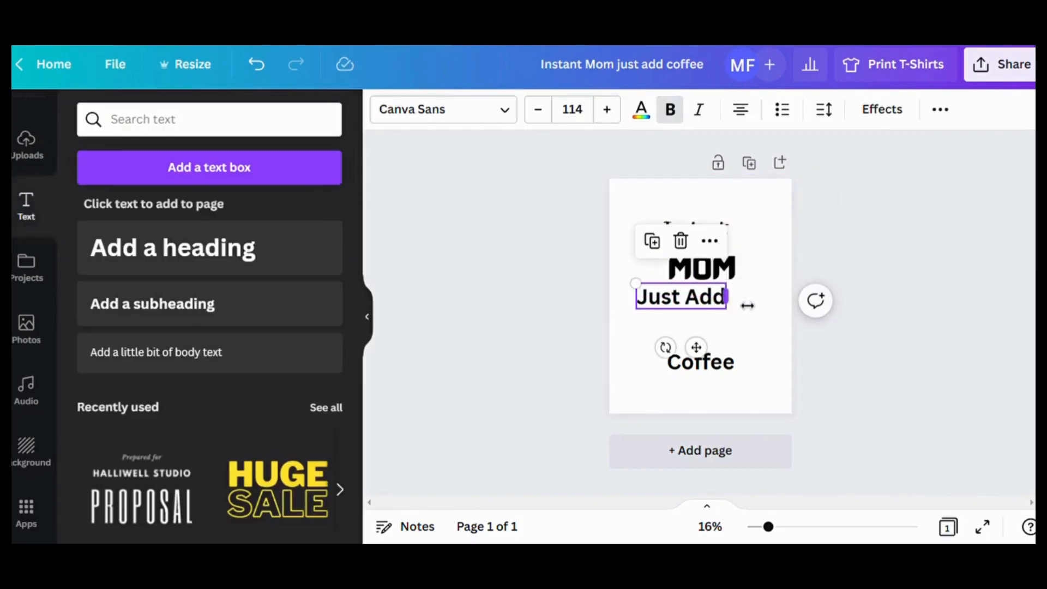
{"action": "triple_click", "coordinate": [650, 302]}
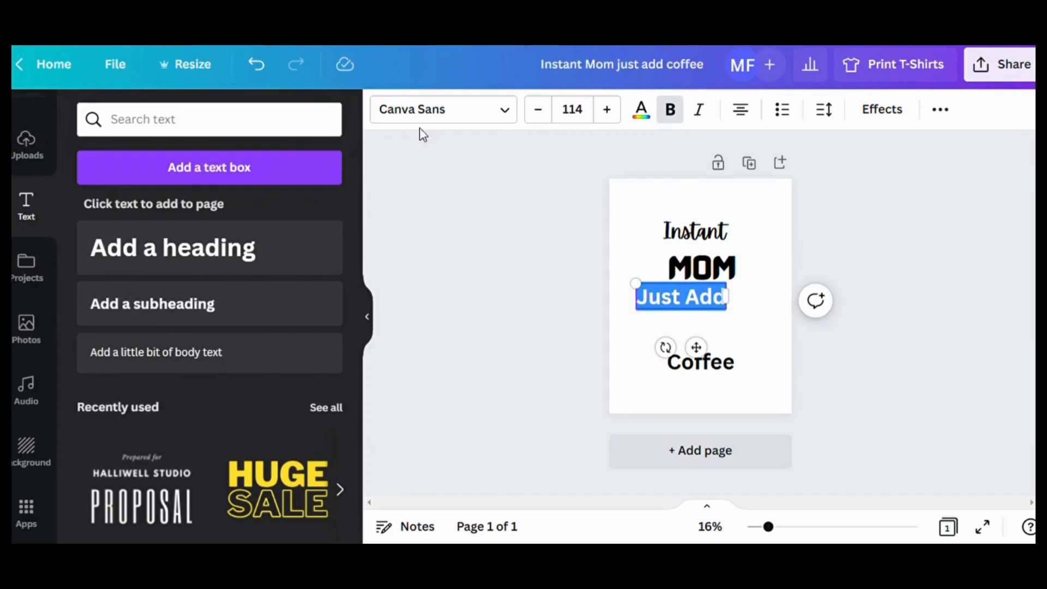
{"action": "left_click", "coordinate": [511, 114]}
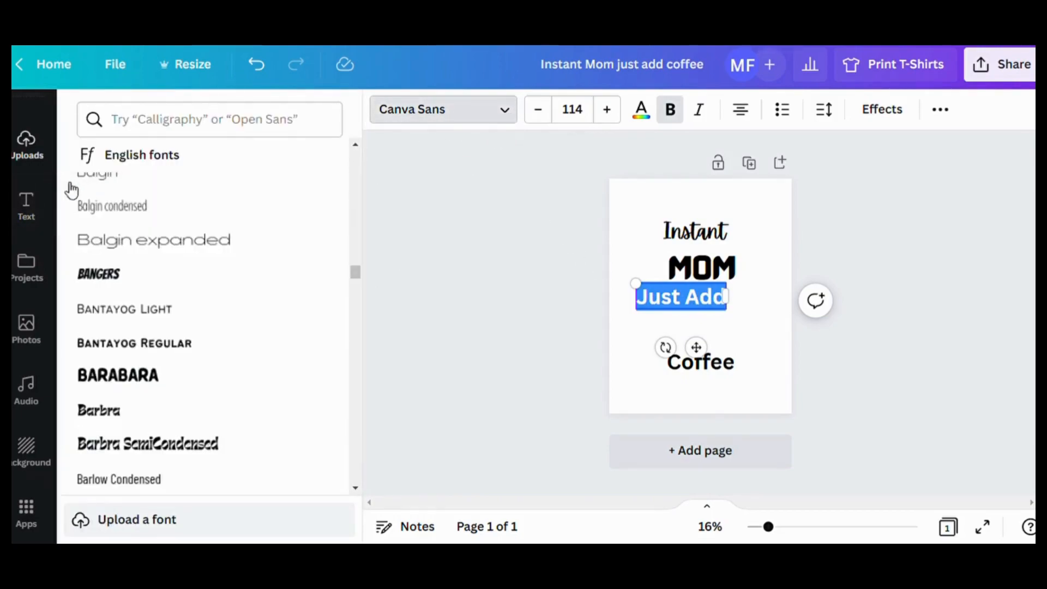
{"action": "left_click_drag", "start_coordinate": [357, 278], "coordinate": [357, 211]}
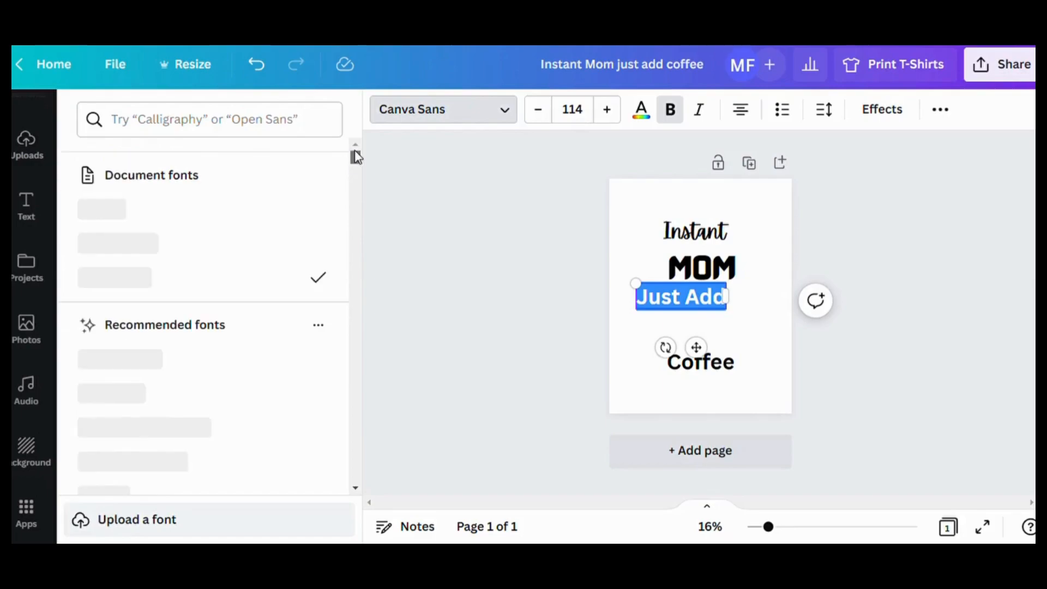
{"action": "left_click", "coordinate": [137, 224]}
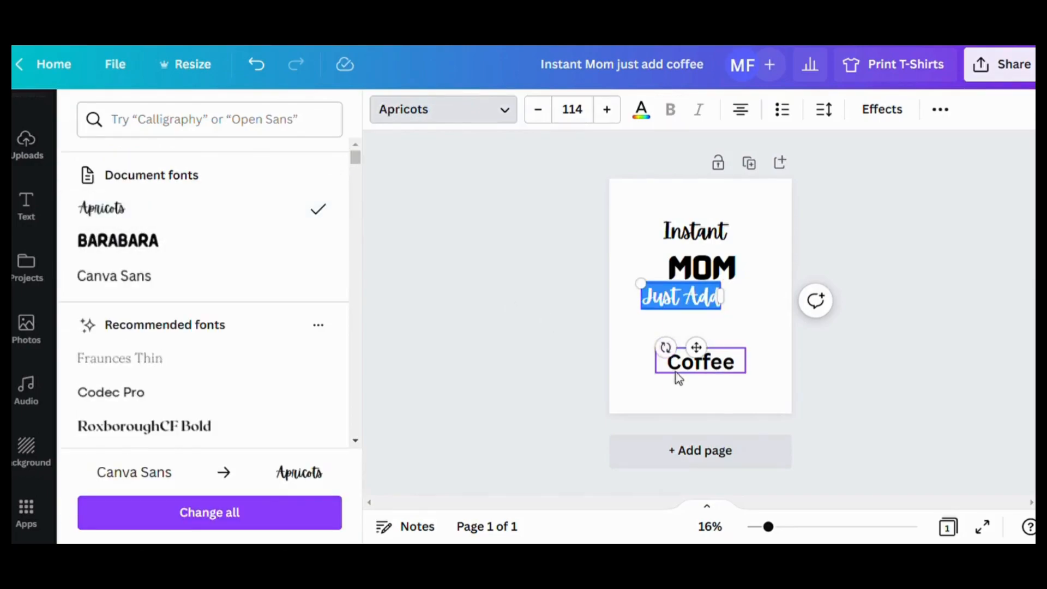
- Search the fonts for "best light" and apply the Best light font to the "Coffee" heading
{"action": "left_click", "coordinate": [708, 368]}
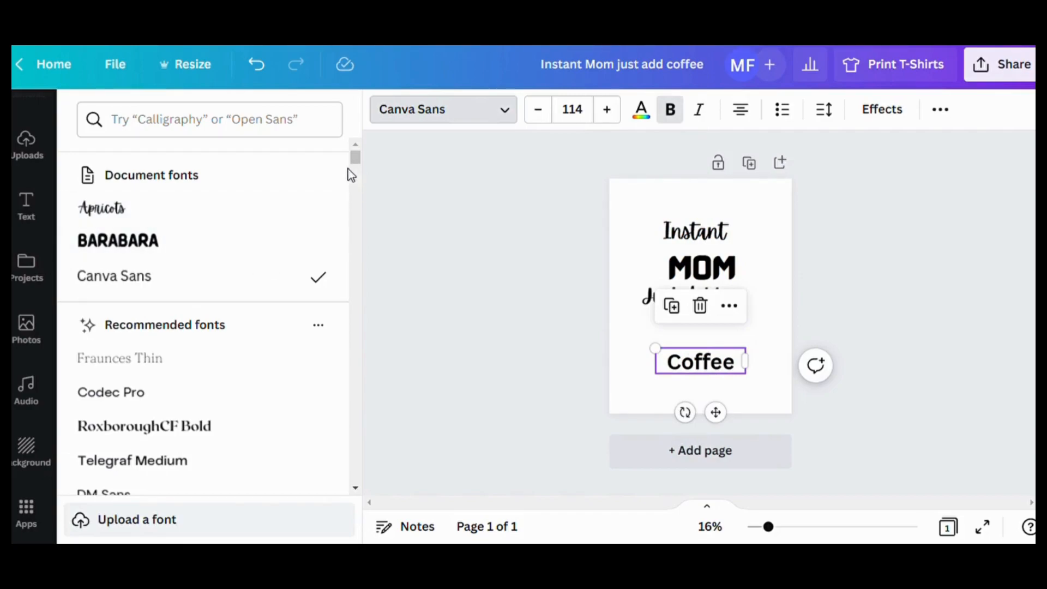
{"action": "scroll", "coordinate": [358, 172], "scroll_direction": "down", "scroll_amount": 5}
{"action": "scroll", "coordinate": [359, 173], "scroll_direction": "down", "scroll_amount": 15}
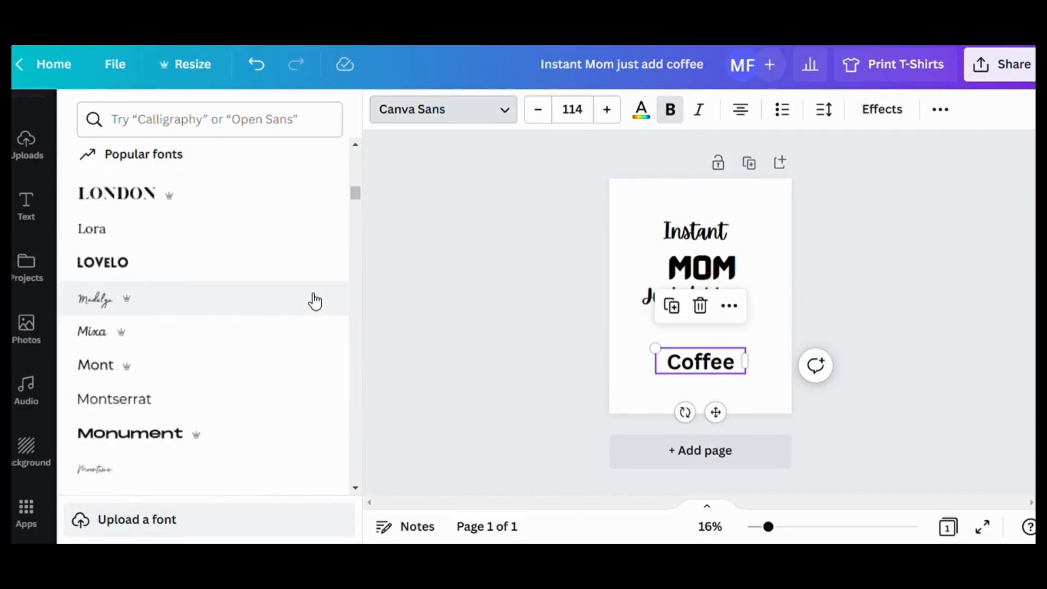
{"action": "scroll", "coordinate": [313, 299], "scroll_direction": "up", "scroll_amount": 4}
{"action": "left_click", "coordinate": [212, 126]}
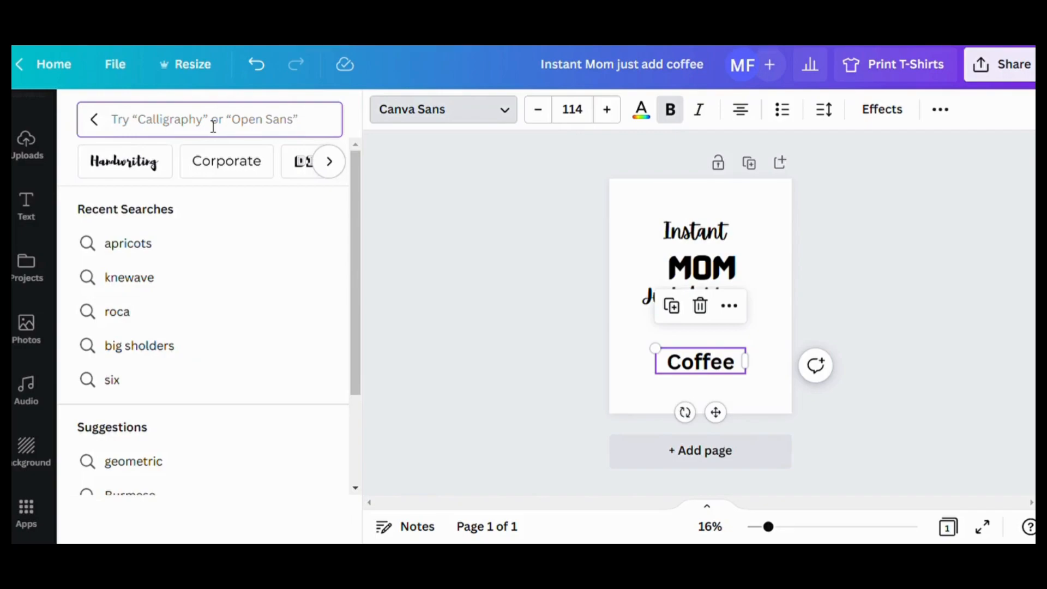
{"action": "type", "text": "best light"}
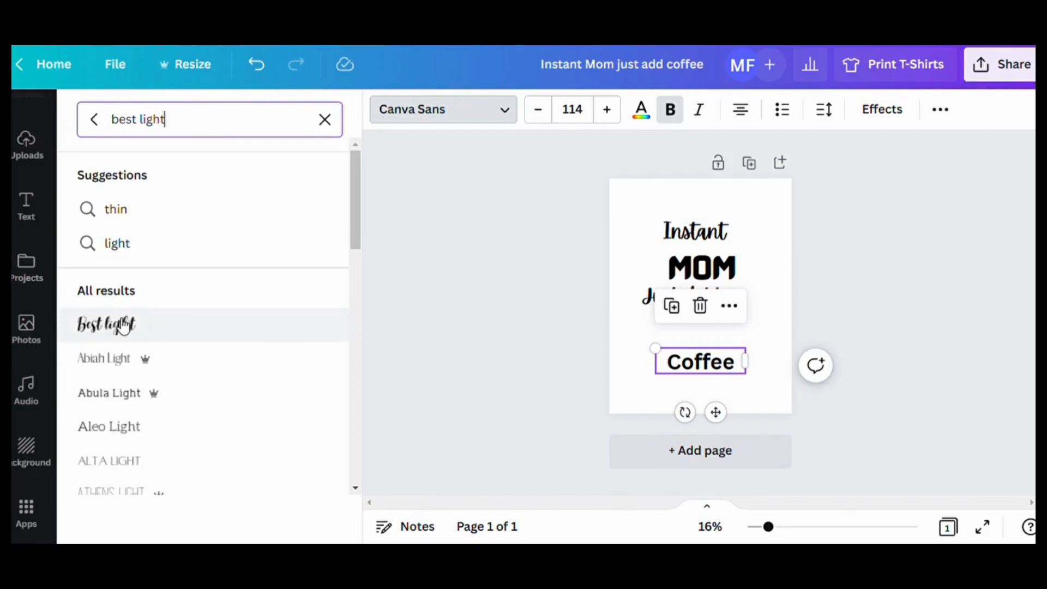
{"action": "left_click", "coordinate": [106, 325]}
{"action": "left_click", "coordinate": [786, 260]}
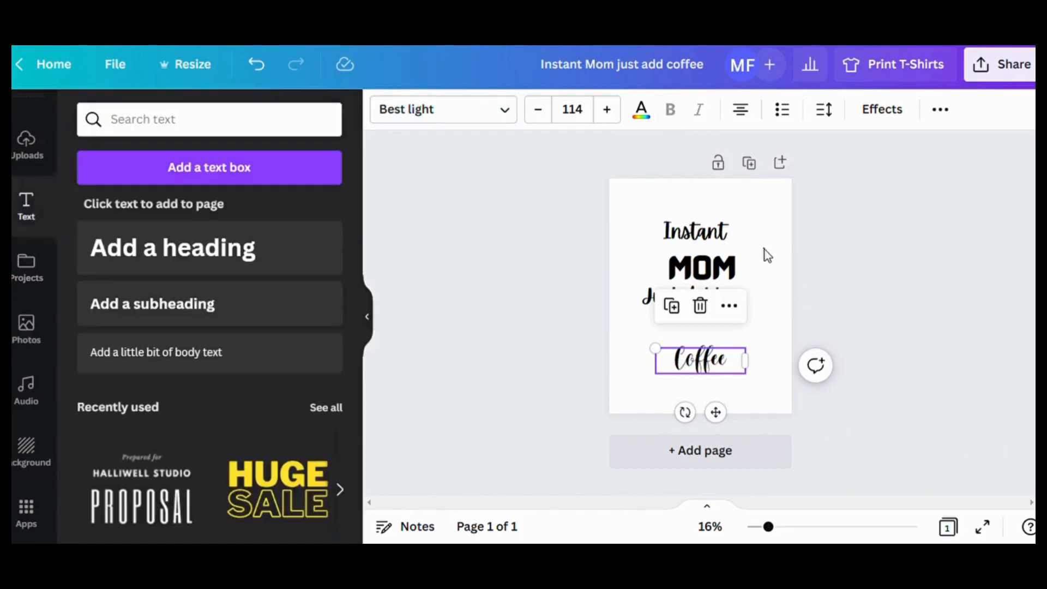
- Enlarge the "Instant" heading to font size 257 so it spans most of the page width
{"action": "left_click", "coordinate": [724, 234]}
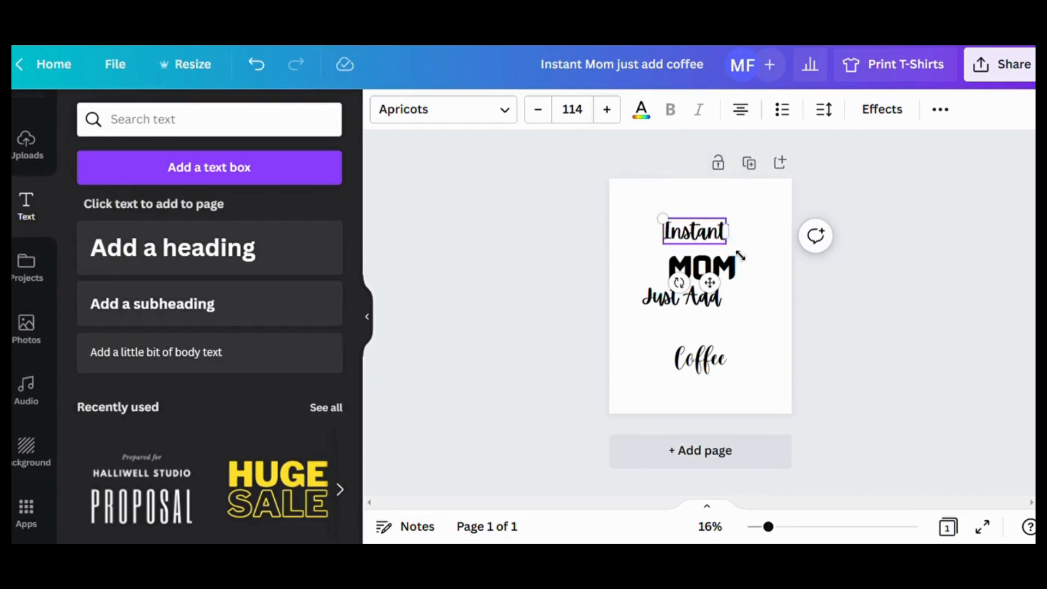
{"action": "left_click_drag", "start_coordinate": [734, 254], "coordinate": [766, 265]}
{"action": "left_click_drag", "start_coordinate": [670, 228], "coordinate": [627, 212]}
{"action": "left_click_drag", "start_coordinate": [722, 229], "coordinate": [757, 231]}
{"action": "left_click", "coordinate": [772, 305]}
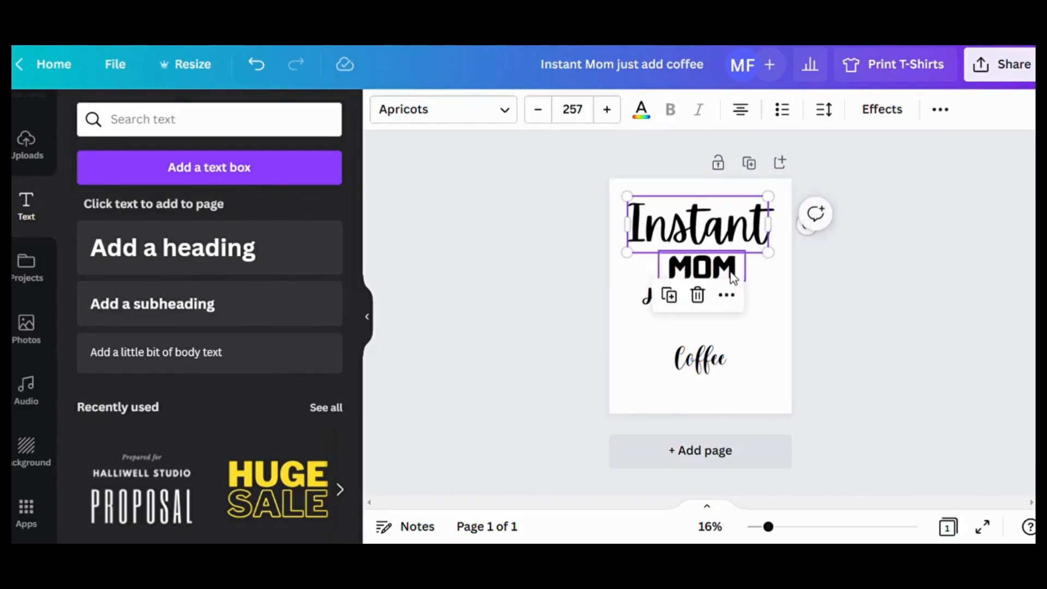
- Enlarge the "MOM" heading to font size 223 so its box matches the width of "Instant"
{"action": "left_click", "coordinate": [734, 276]}
{"action": "left_click_drag", "start_coordinate": [748, 287], "coordinate": [771, 295]}
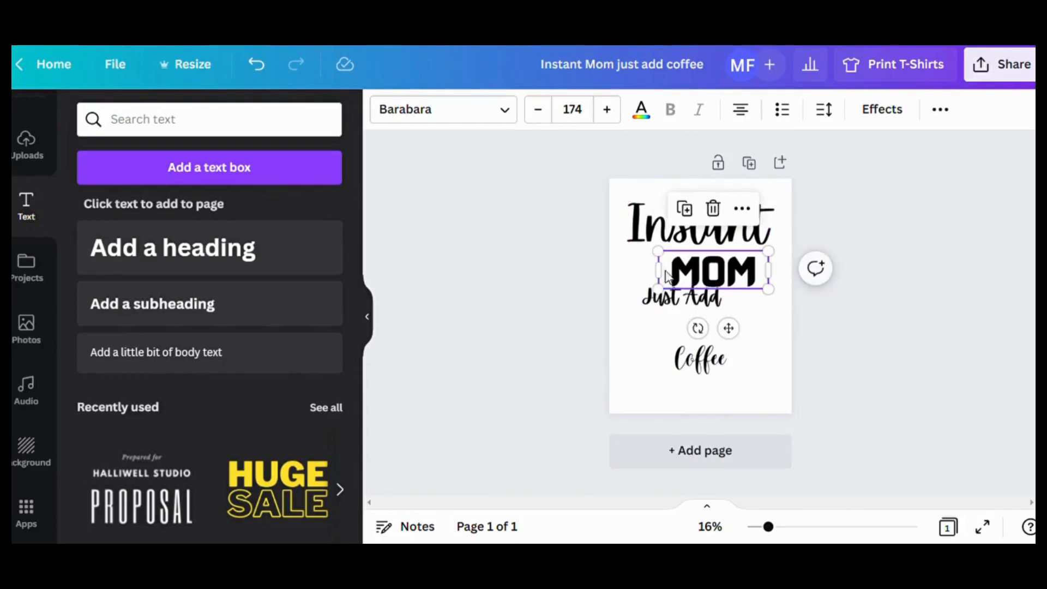
{"action": "left_click_drag", "start_coordinate": [657, 256], "coordinate": [626, 234]}
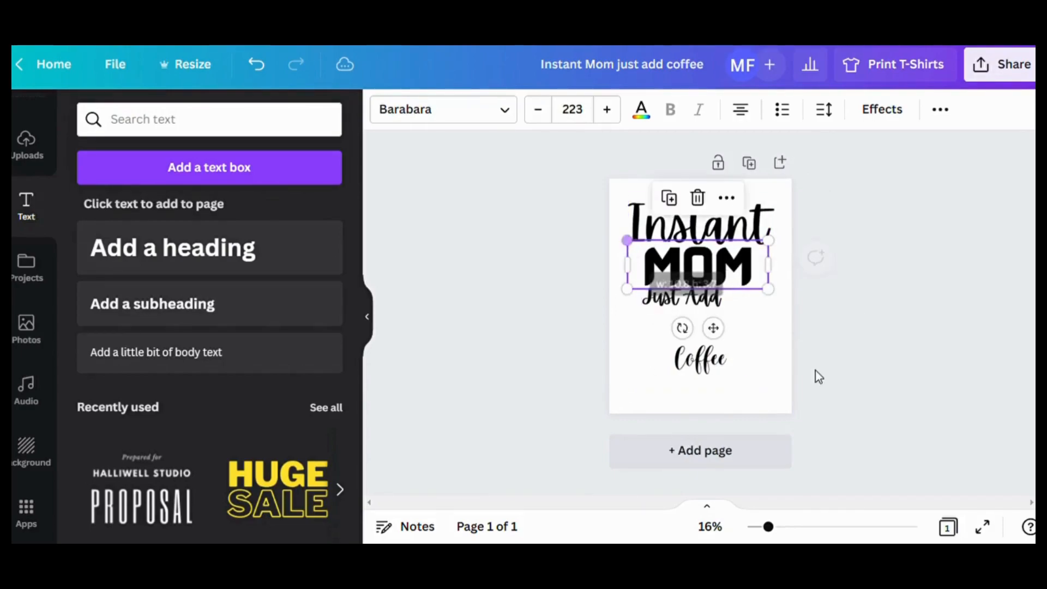
- Move the "Just Add" heading down below "MOM" and enlarge it to font size 236
{"action": "left_click_drag", "start_coordinate": [721, 310], "coordinate": [733, 331]}
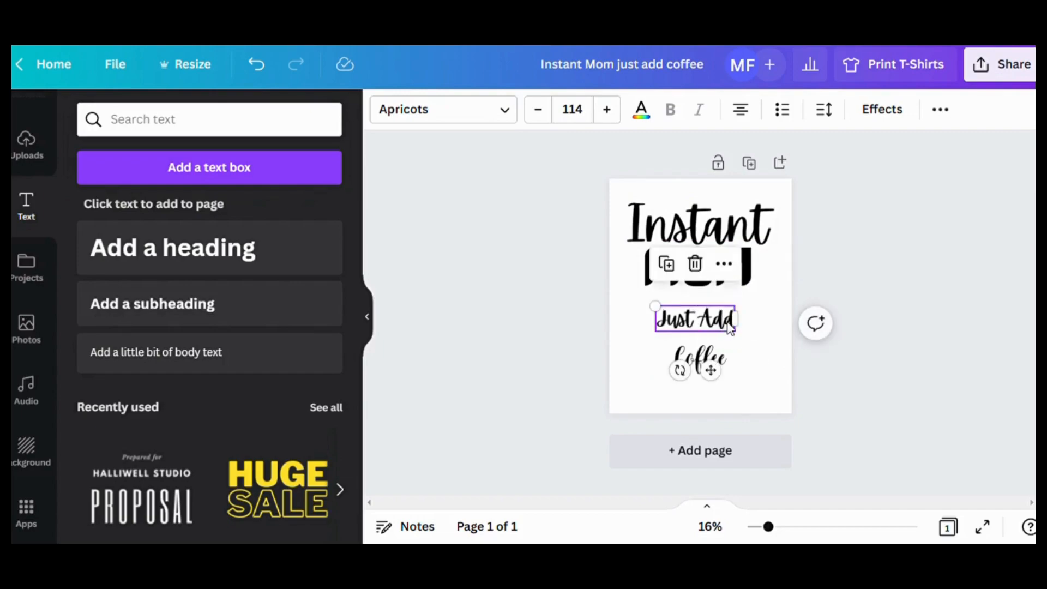
{"action": "left_click_drag", "start_coordinate": [617, 304], "coordinate": [619, 304]}
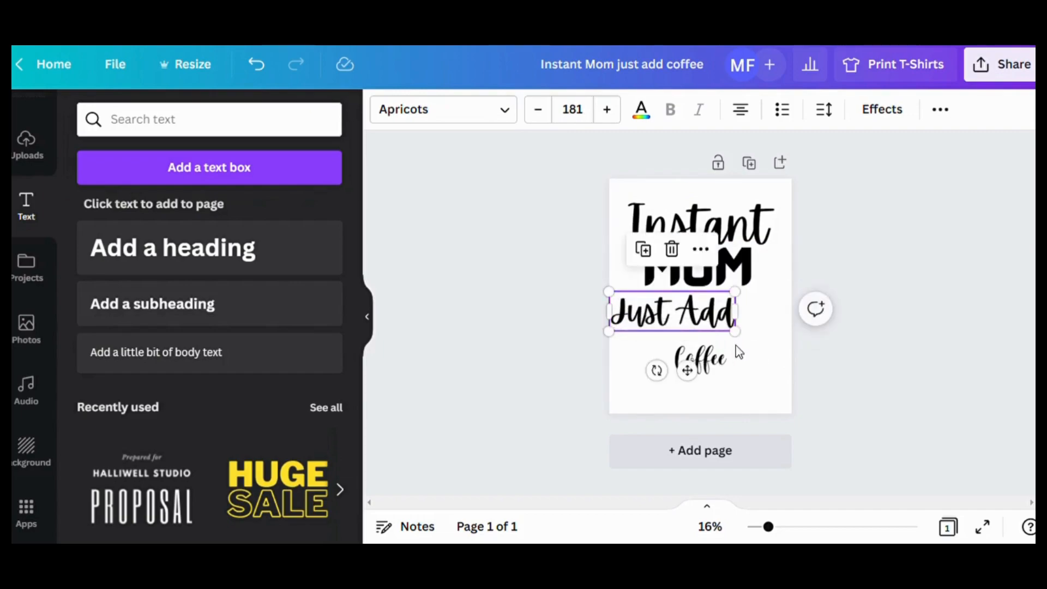
{"action": "mouse_move", "coordinate": [753, 349]}
{"action": "left_mouse_down"}
{"action": "mouse_move", "coordinate": [783, 362]}
{"action": "mouse_move", "coordinate": [774, 343]}
{"action": "left_mouse_up"}
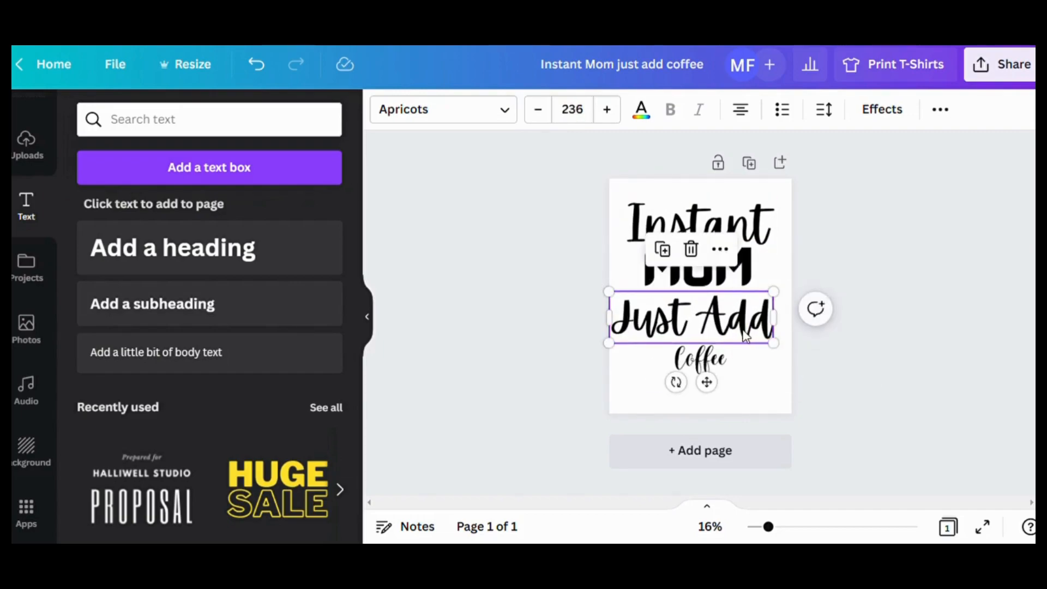
- Enlarge the "Coffee" heading and place it under "Just Add" at the bottom of the page
{"action": "left_click", "coordinate": [664, 357]}
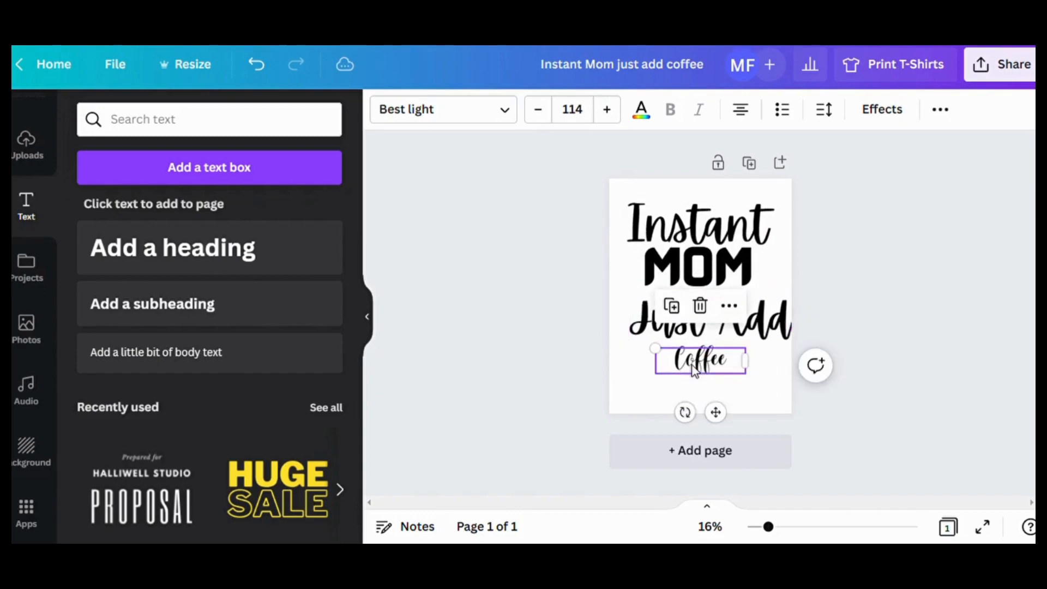
{"action": "left_click_drag", "start_coordinate": [654, 348], "coordinate": [602, 333]}
{"action": "left_click_drag", "start_coordinate": [746, 374], "coordinate": [793, 388]}
{"action": "left_click_drag", "start_coordinate": [692, 351], "coordinate": [698, 379]}
- Move the "MOM" heading down into the gap between "Instant" and "Just Add", undoing its deletion along the way
{"action": "left_click", "coordinate": [736, 278]}
{"action": "left_click_drag", "start_coordinate": [736, 278], "coordinate": [757, 300]}
{"action": "key", "text": "Delete"}
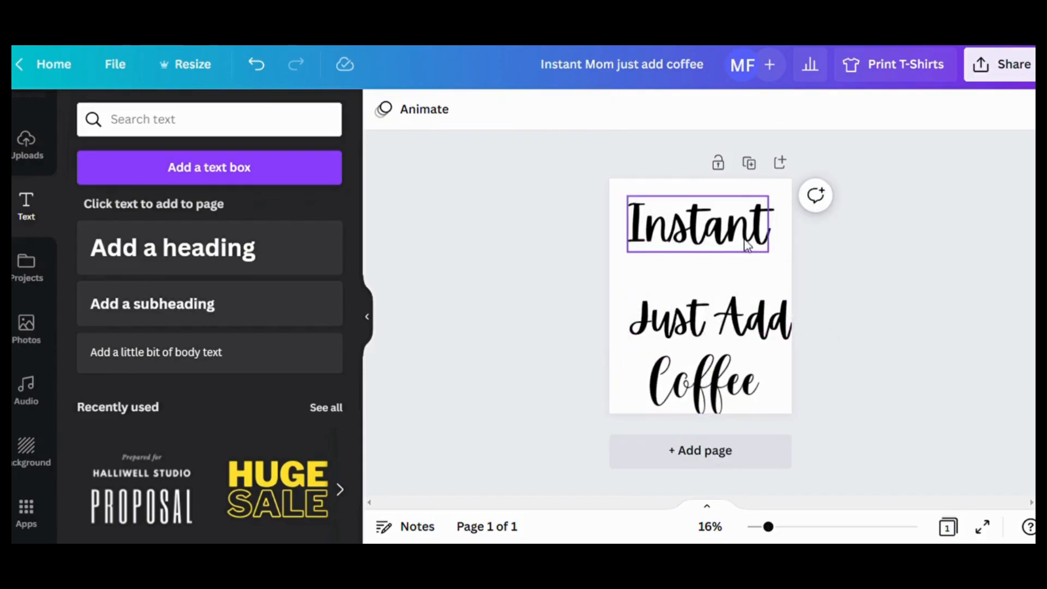
{"action": "left_click", "coordinate": [257, 65]}
{"action": "left_click", "coordinate": [746, 279]}
{"action": "left_click_drag", "start_coordinate": [746, 280], "coordinate": [729, 280]}
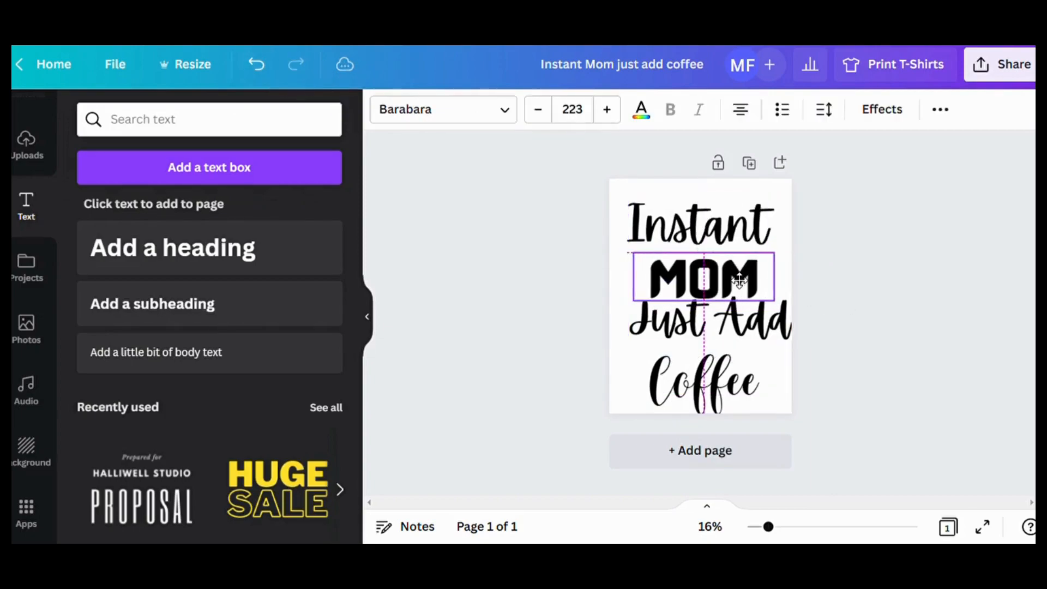
- Nudge the "Instant" heading up slightly and apply the Curve shape effect to it
{"action": "left_click", "coordinate": [766, 232]}
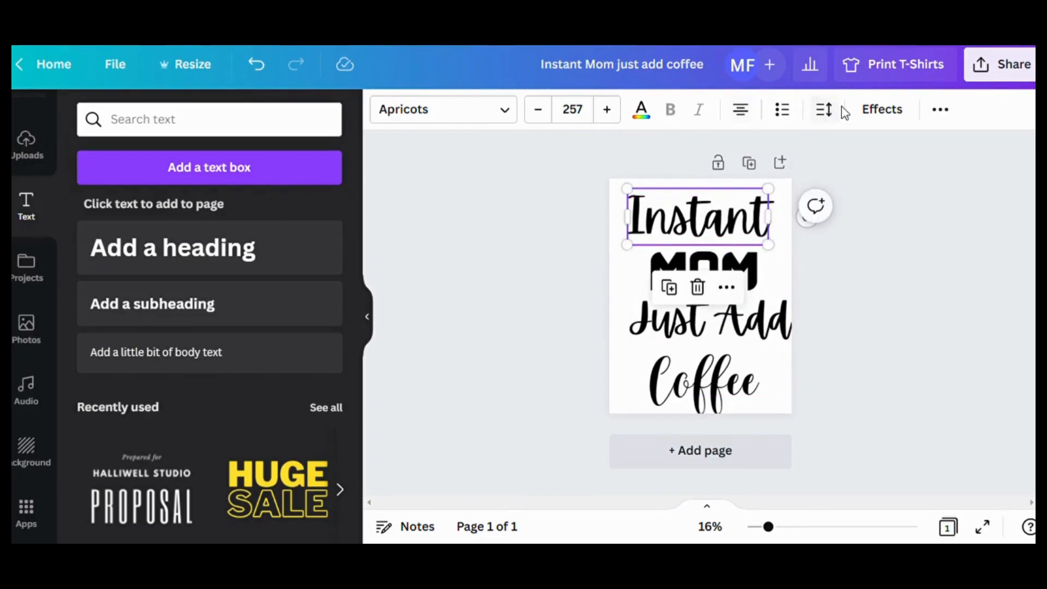
{"action": "left_click", "coordinate": [889, 116]}
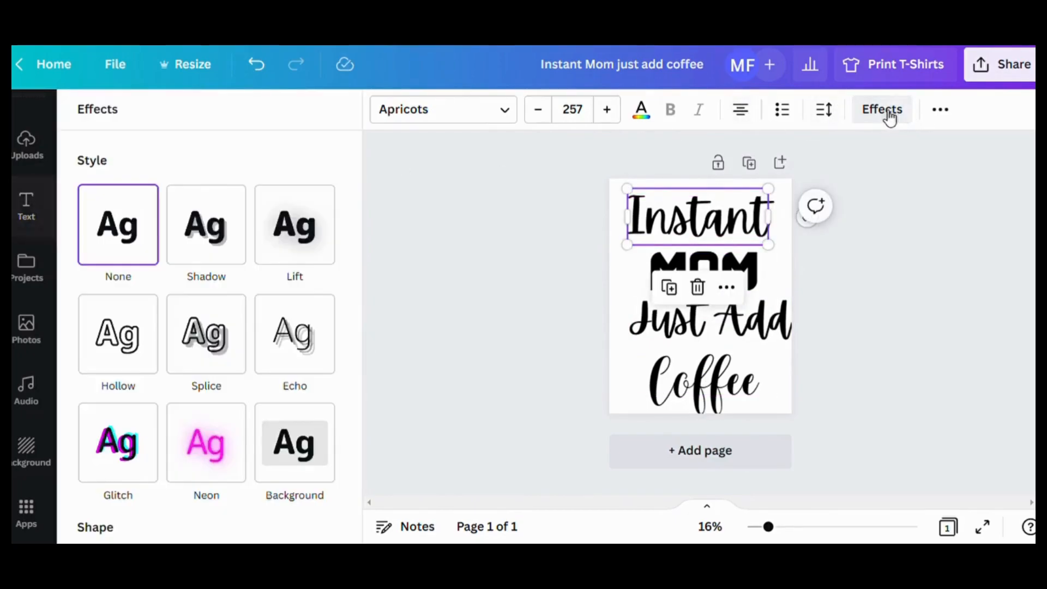
{"action": "scroll", "coordinate": [249, 408], "scroll_direction": "down", "scroll_amount": 2}
{"action": "scroll", "coordinate": [250, 408], "scroll_direction": "down", "scroll_amount": 2}
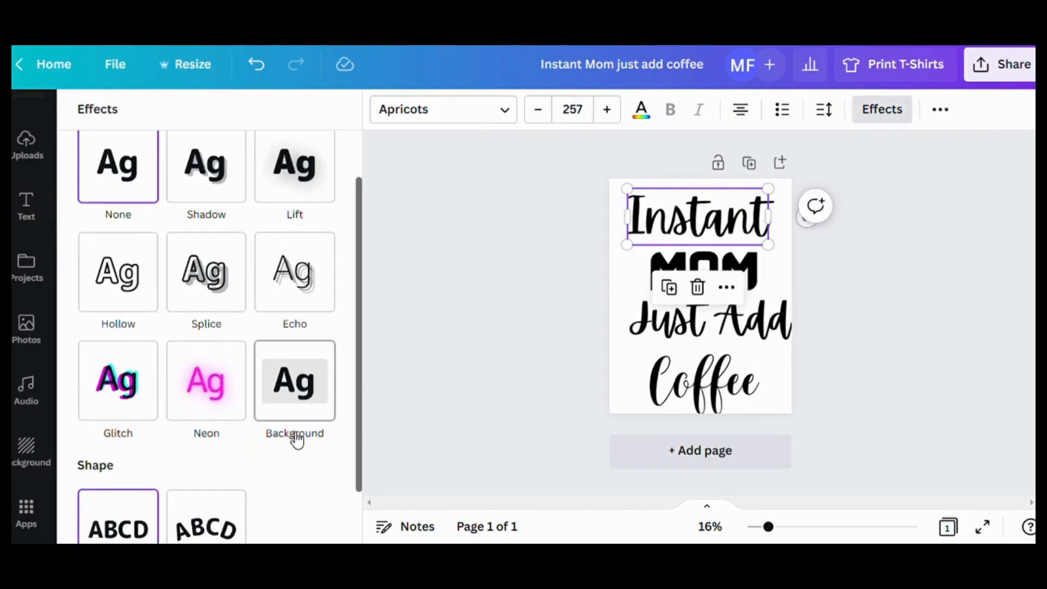
{"action": "left_click", "coordinate": [215, 470]}
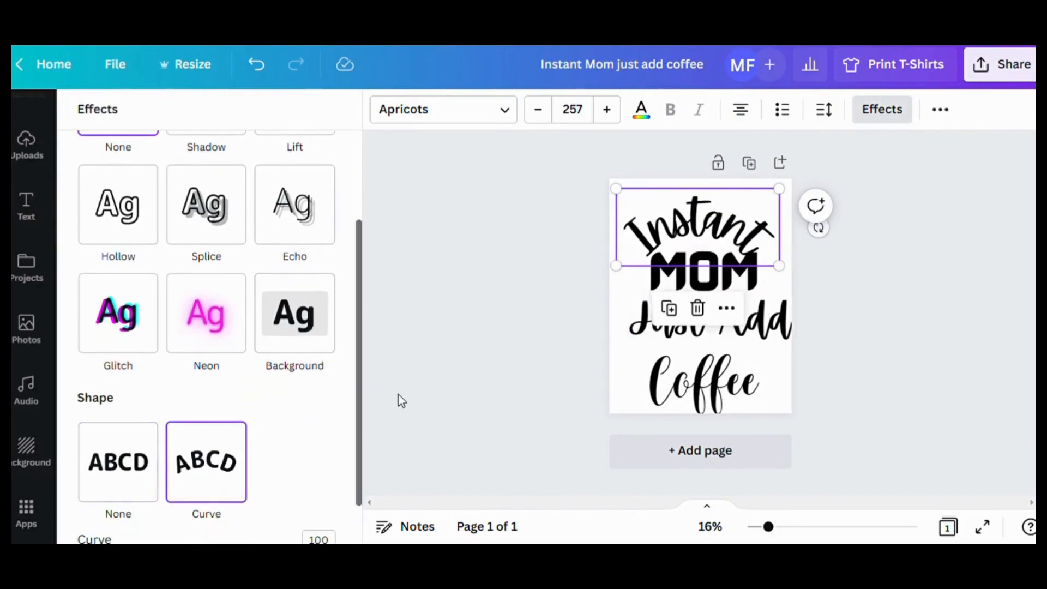
- Set the curve amount of the "Instant" heading to 77
{"action": "scroll", "coordinate": [261, 381], "scroll_direction": "down", "scroll_amount": 1}
{"action": "scroll", "coordinate": [270, 365], "scroll_direction": "up", "scroll_amount": 2}
{"action": "scroll", "coordinate": [269, 400], "scroll_direction": "down", "scroll_amount": 1}
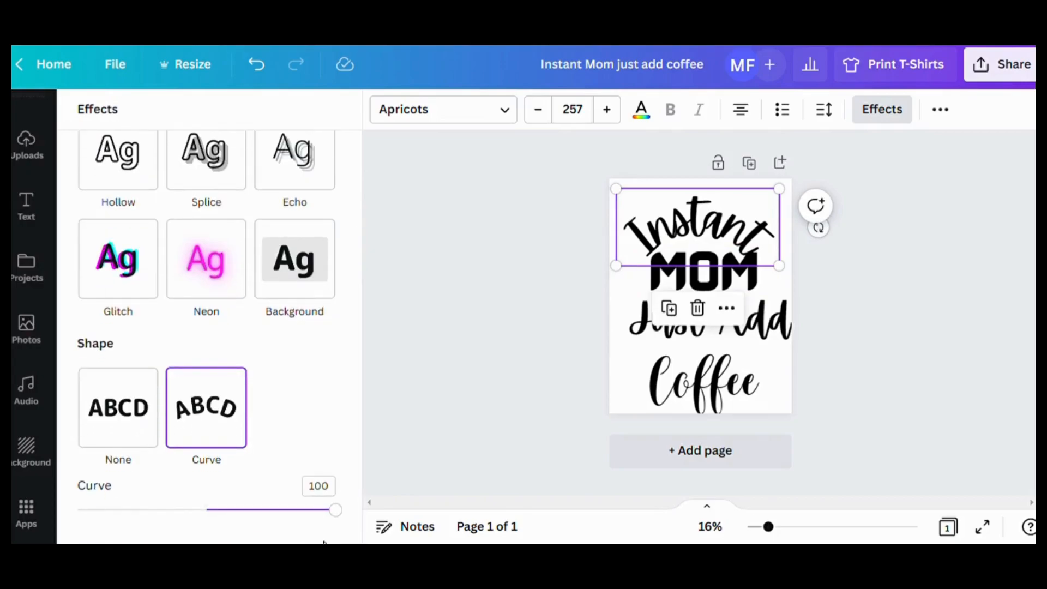
{"action": "left_click_drag", "start_coordinate": [338, 511], "coordinate": [310, 511]}
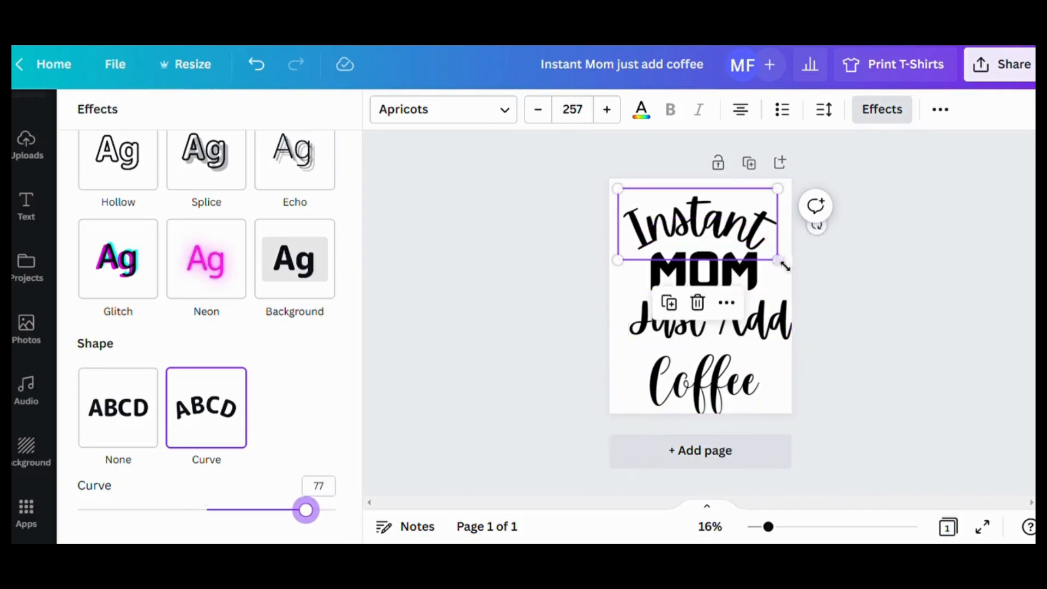
- Enlarge the curved "Instant" heading to size 269 and move it up to the top edge of the page
{"action": "left_click_drag", "start_coordinate": [785, 268], "coordinate": [791, 271]}
{"action": "left_click_drag", "start_coordinate": [720, 224], "coordinate": [719, 209]}
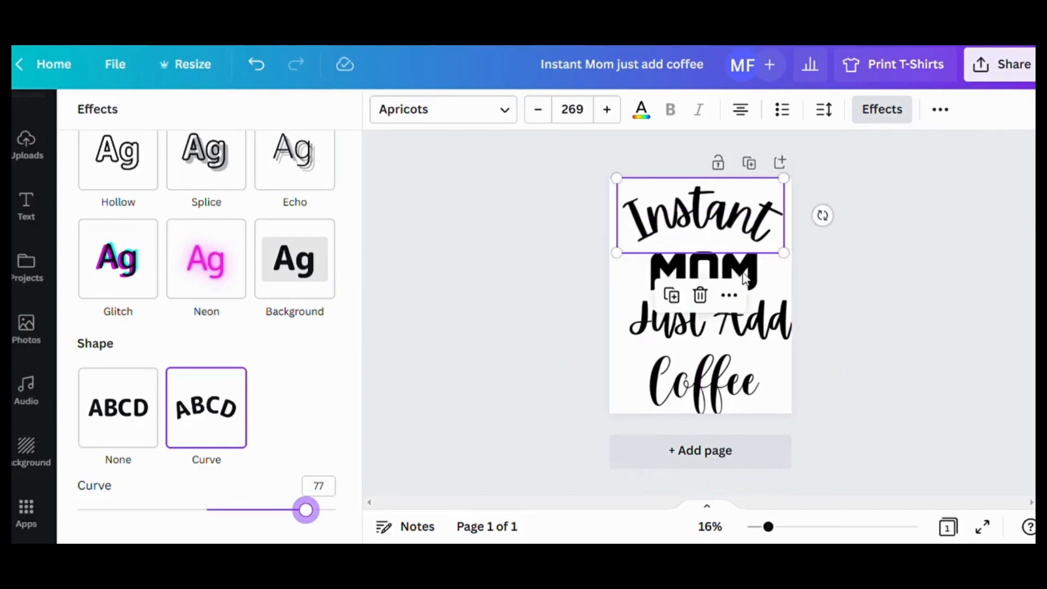
{"action": "left_click", "coordinate": [759, 285]}
- Shift the "Just Add" heading slightly left and move the "Coffee" heading up close beneath it
{"action": "left_click", "coordinate": [762, 326]}
{"action": "left_click", "coordinate": [745, 388]}
{"action": "left_click_drag", "start_coordinate": [750, 390], "coordinate": [757, 382]}
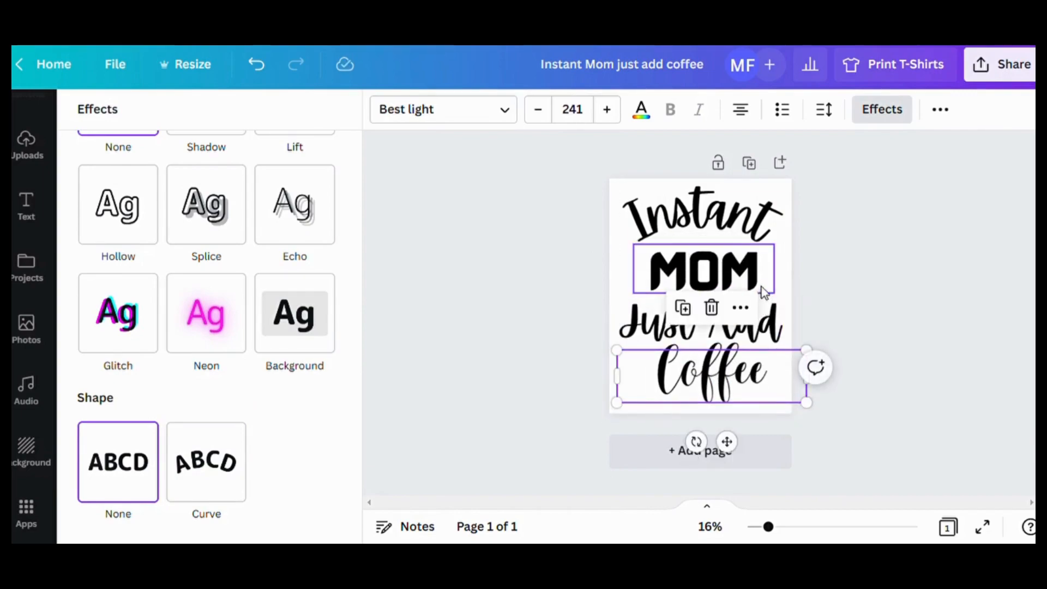
- Apply the Hollow style effect to the "MOM" heading
{"action": "left_click", "coordinate": [752, 283]}
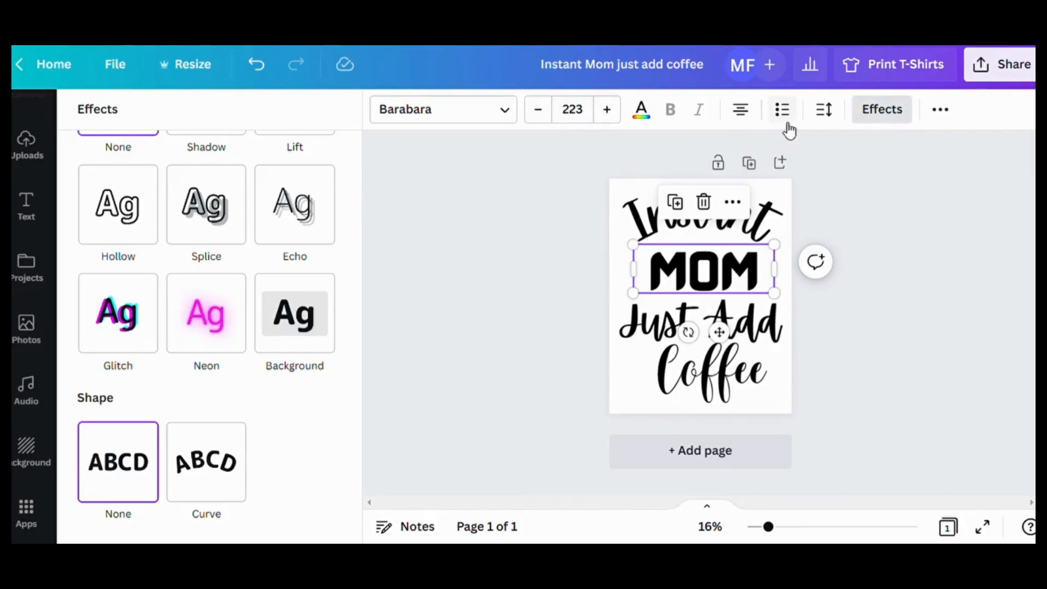
{"action": "left_click", "coordinate": [872, 110]}
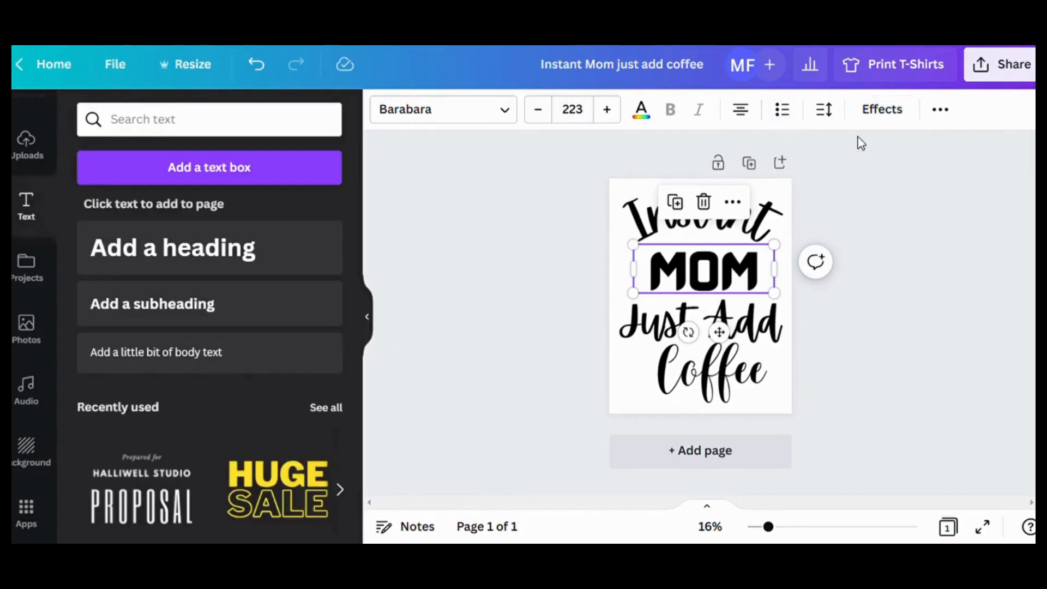
{"action": "left_click", "coordinate": [882, 109]}
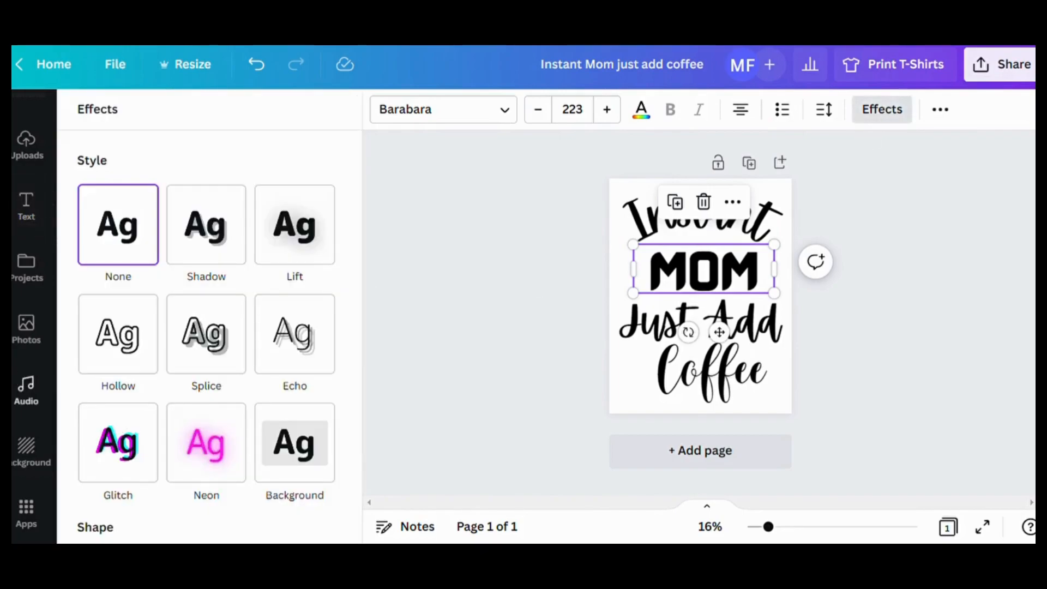
{"action": "left_click", "coordinate": [118, 347]}
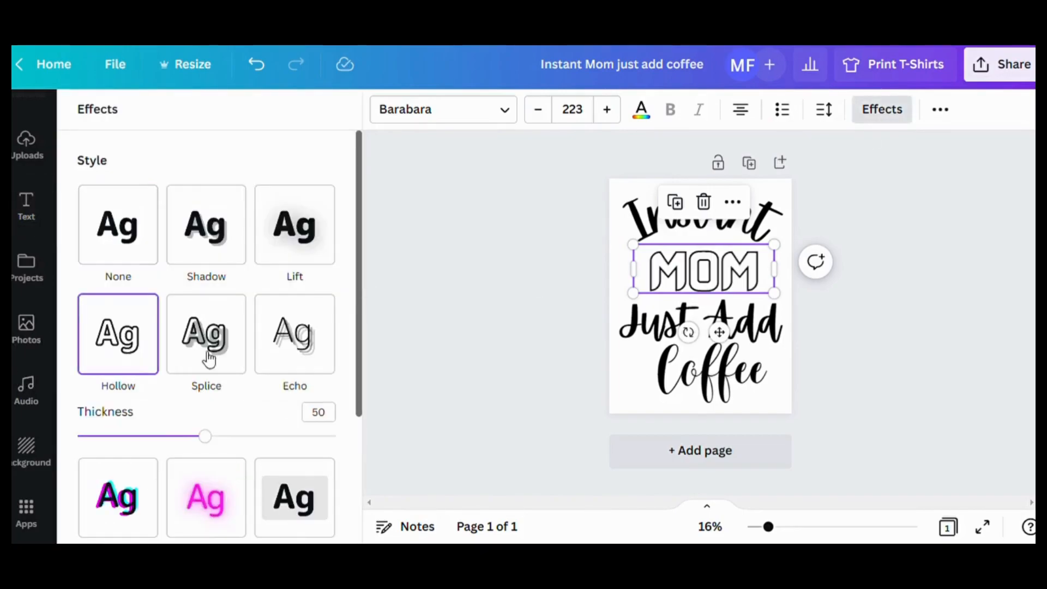
{"action": "left_click_drag", "start_coordinate": [717, 275], "coordinate": [716, 275]}
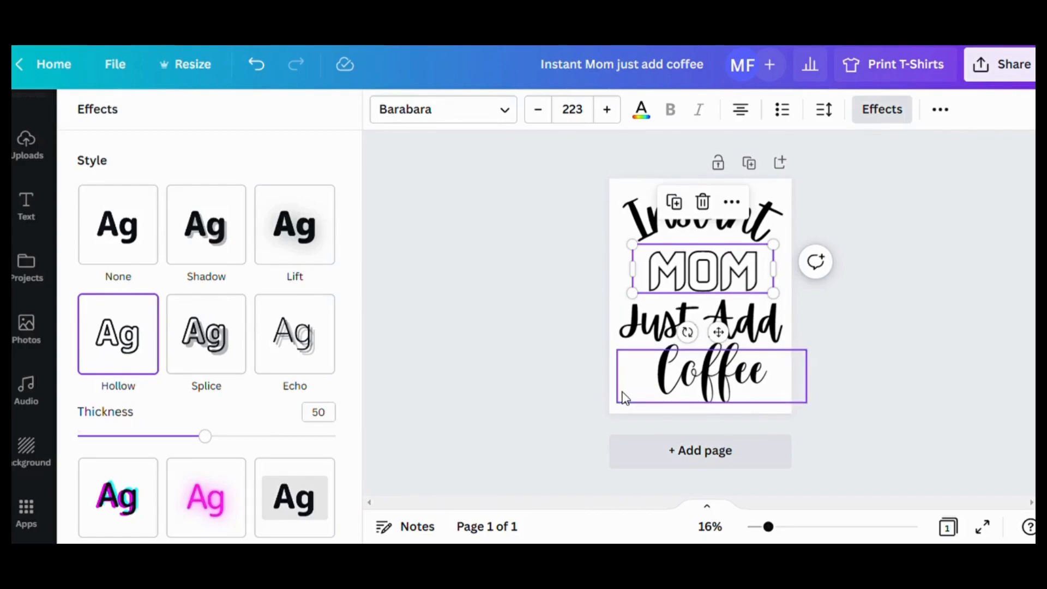
- Change the page background color to pink
{"action": "left_click", "coordinate": [611, 413]}
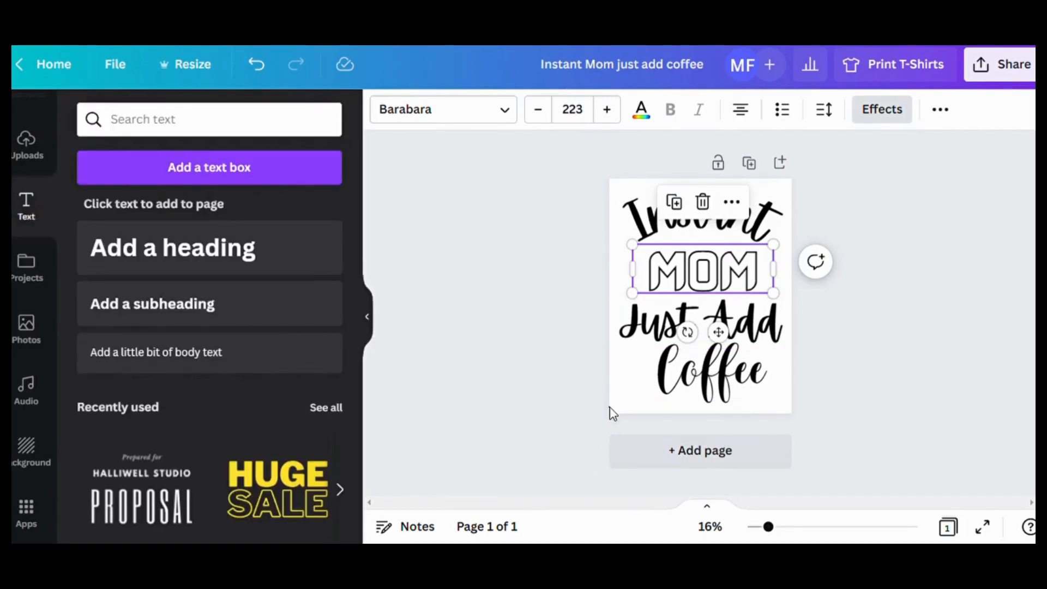
{"action": "left_click", "coordinate": [612, 409]}
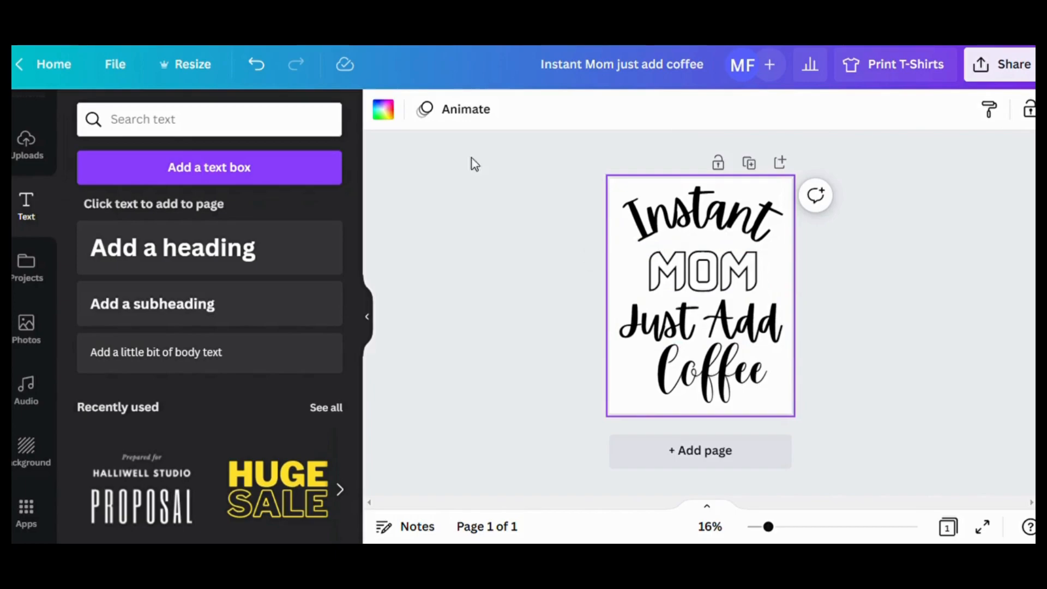
{"action": "left_click", "coordinate": [387, 112]}
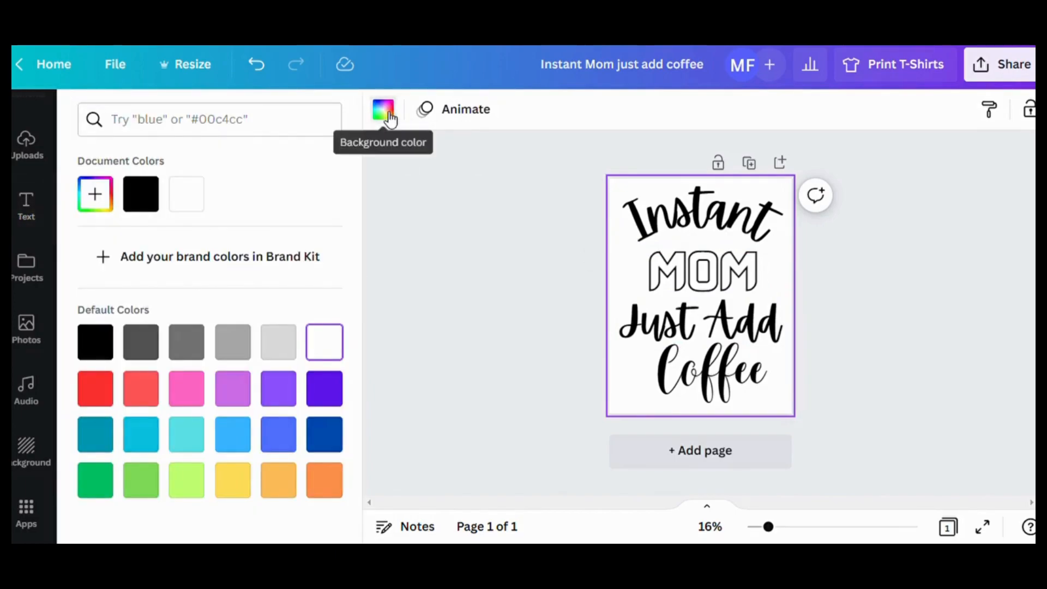
{"action": "left_click", "coordinate": [189, 401]}
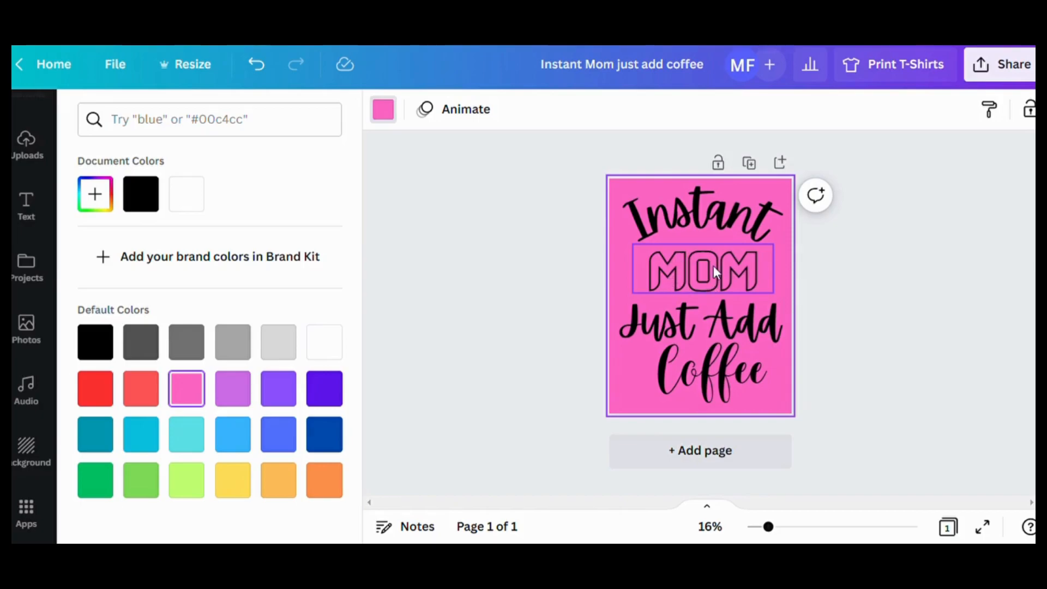
- Nudge the "Coffee" heading left, try white as its text color, and undo the color change
{"action": "left_click", "coordinate": [688, 384]}
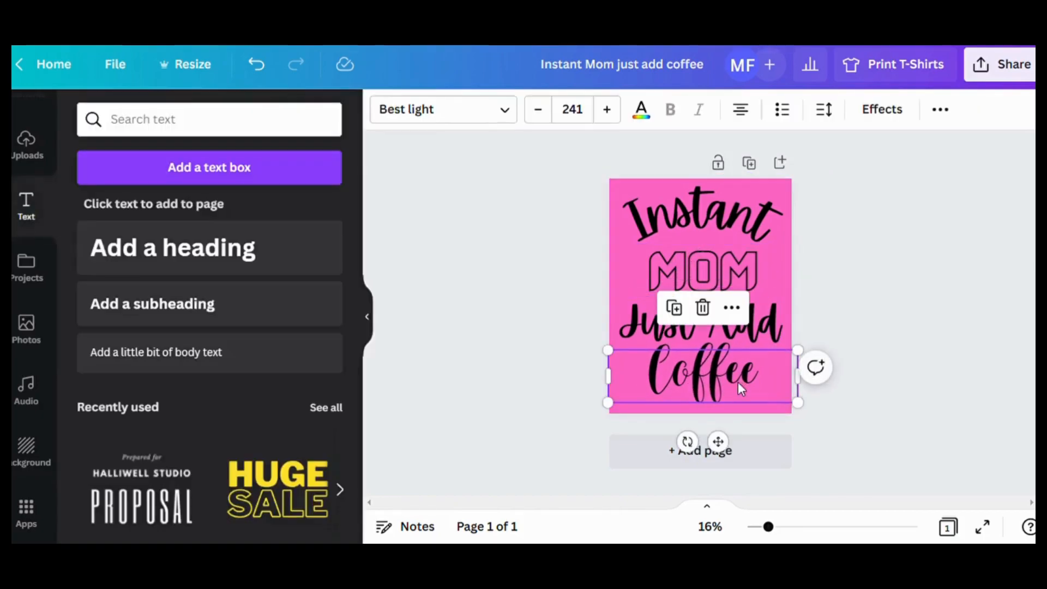
{"action": "left_click", "coordinate": [641, 112]}
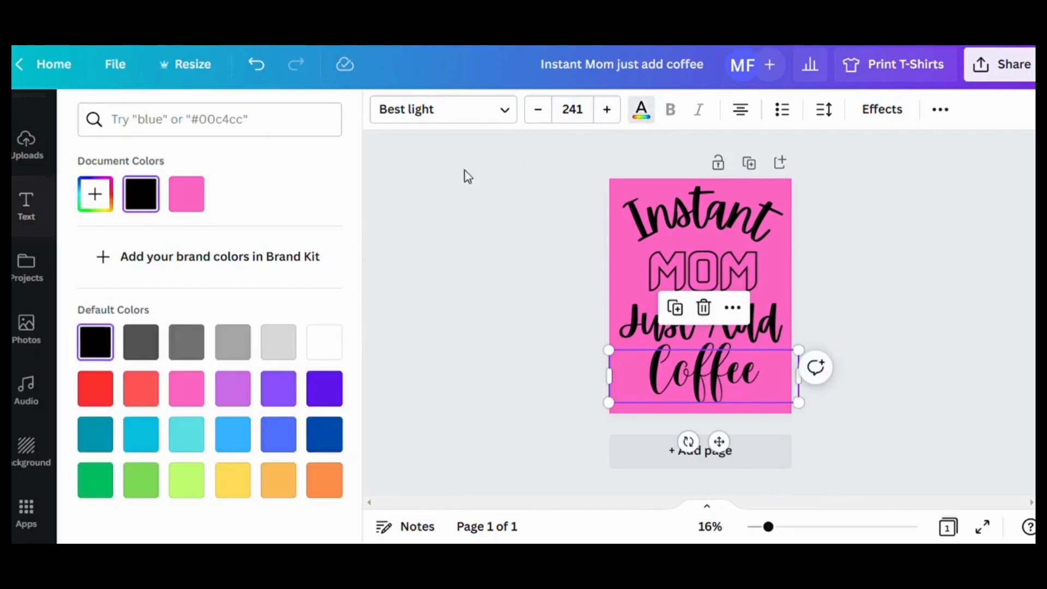
{"action": "left_click", "coordinate": [330, 348]}
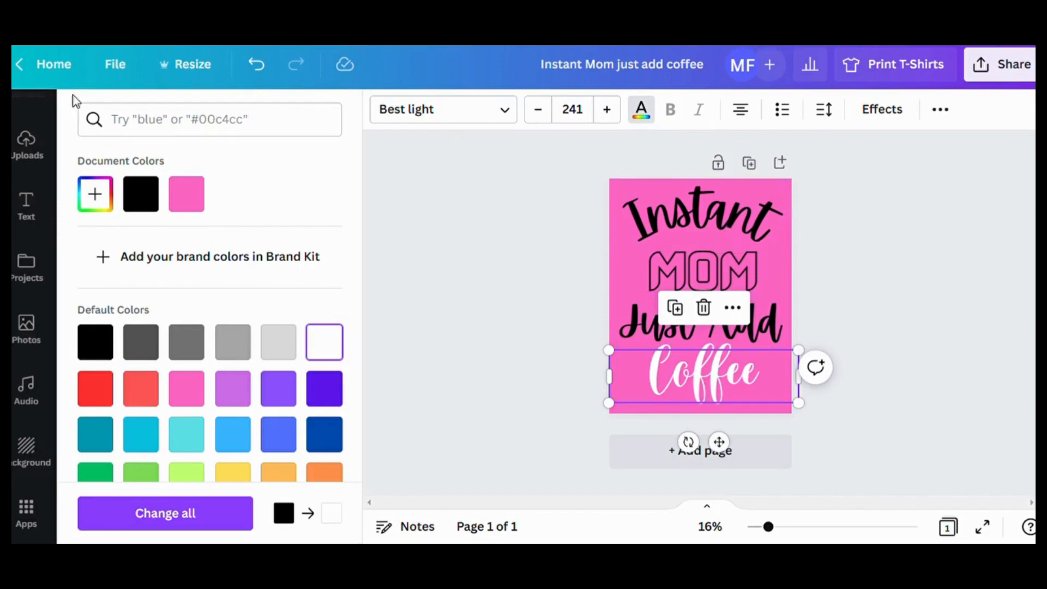
{"action": "left_click", "coordinate": [259, 68]}
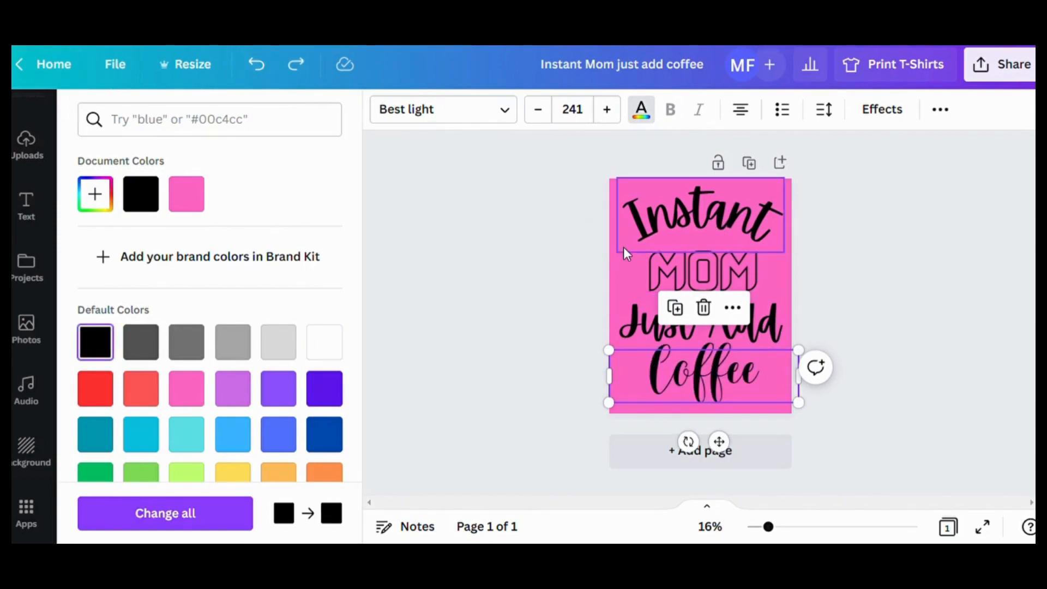
- Set the page background color back to white
{"action": "left_click", "coordinate": [620, 306]}
{"action": "left_click", "coordinate": [613, 272]}
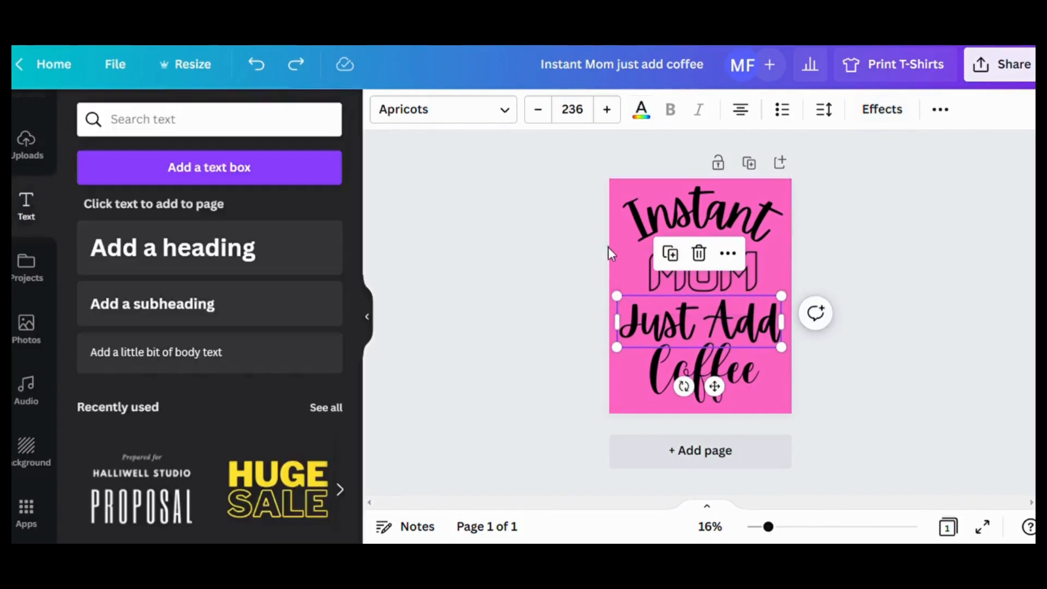
{"action": "left_click", "coordinate": [602, 231]}
{"action": "left_click", "coordinate": [611, 181]}
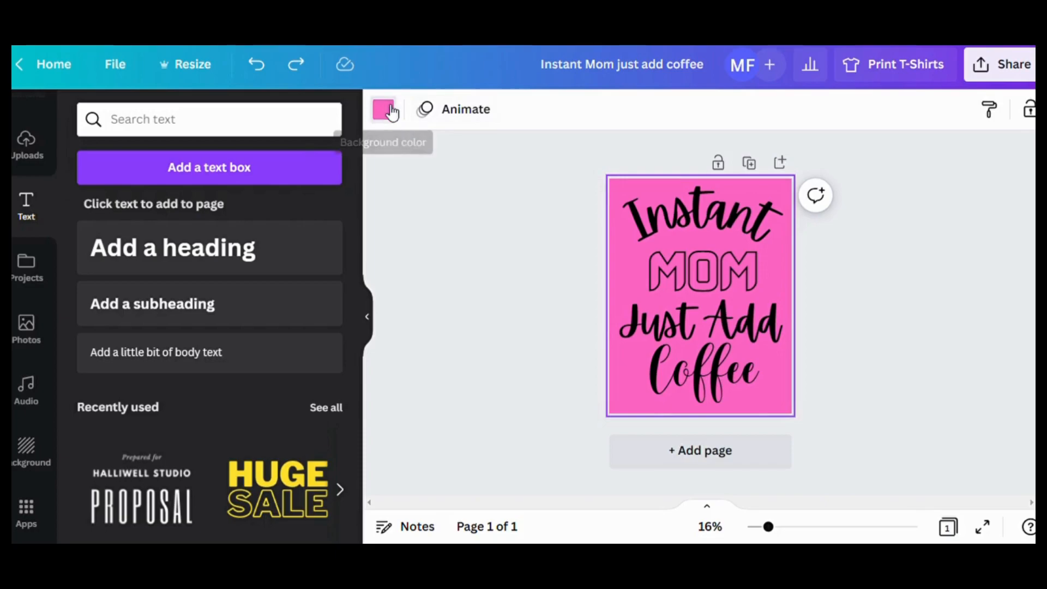
{"action": "left_click", "coordinate": [383, 108]}
{"action": "left_click", "coordinate": [332, 349]}
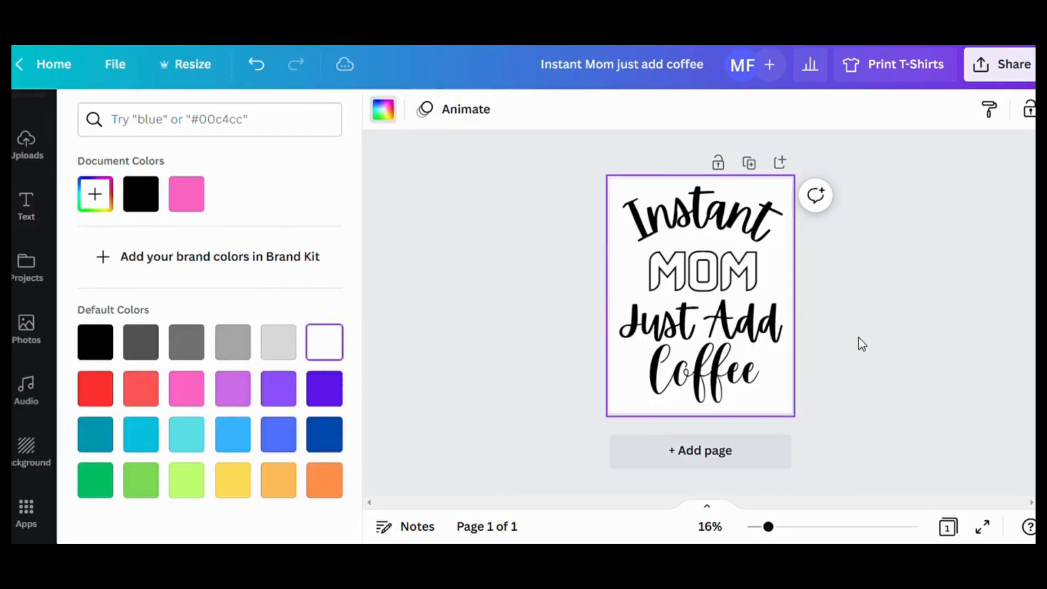
- Enlarge the "Coffee" heading to size 260 and reposition it directly under "Just Add"
{"action": "left_click", "coordinate": [781, 403]}
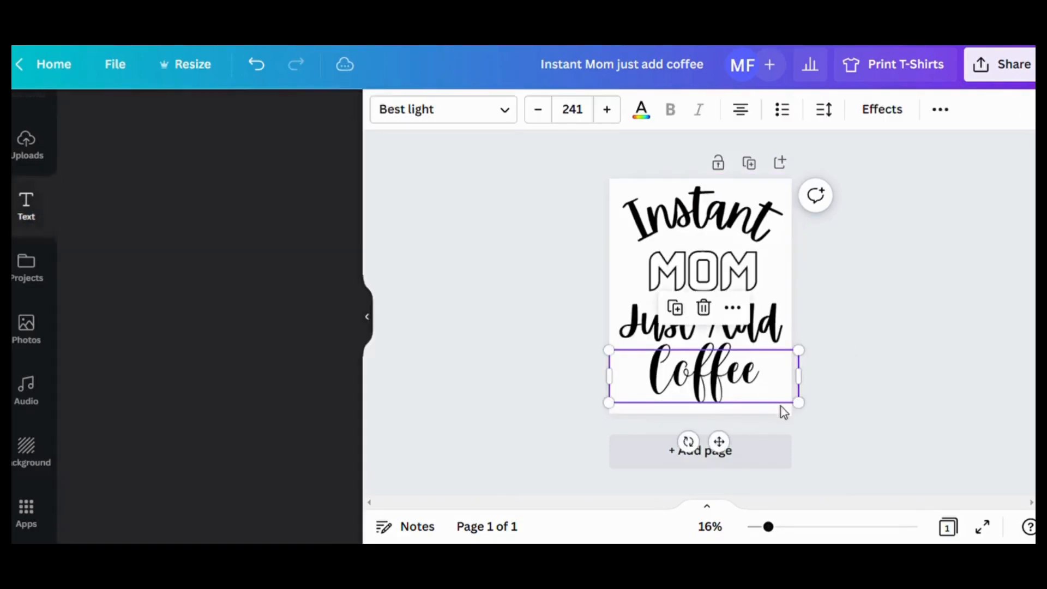
{"action": "left_click_drag", "start_coordinate": [797, 404], "coordinate": [818, 419]}
{"action": "left_click_drag", "start_coordinate": [732, 399], "coordinate": [734, 366]}
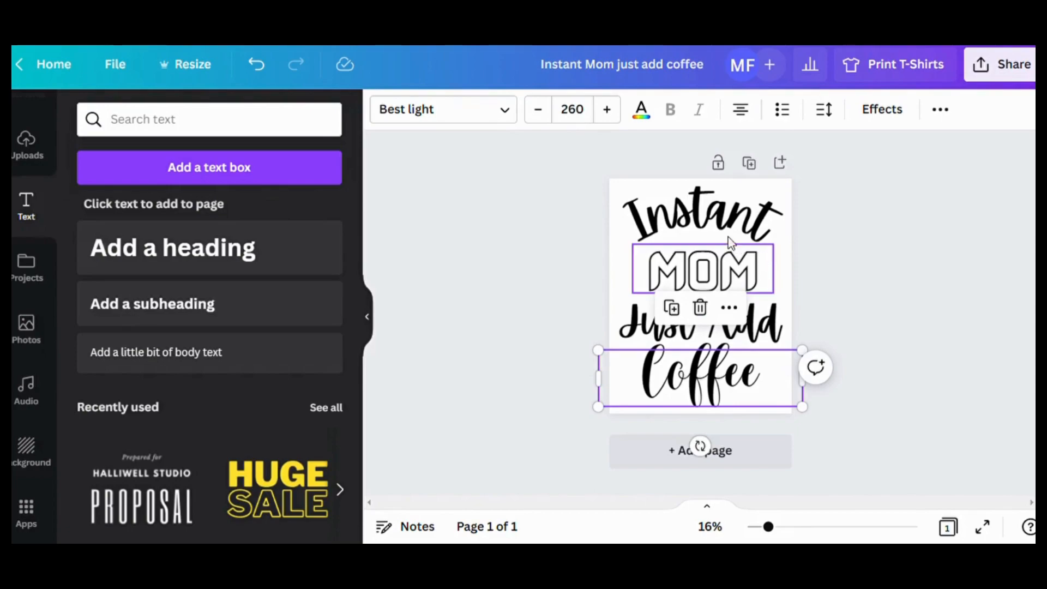
- Replace the text of the curved "Instant" heading with "Awesome"
{"action": "left_click", "coordinate": [747, 223]}
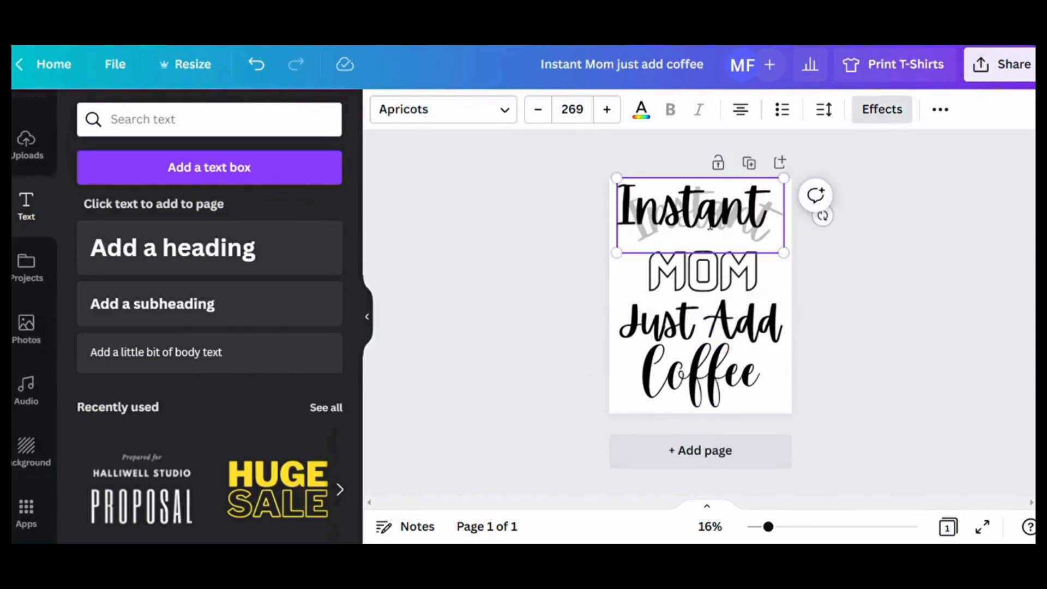
{"action": "left_click", "coordinate": [622, 286]}
{"action": "left_click", "coordinate": [622, 223]}
{"action": "type", "text": "A"}
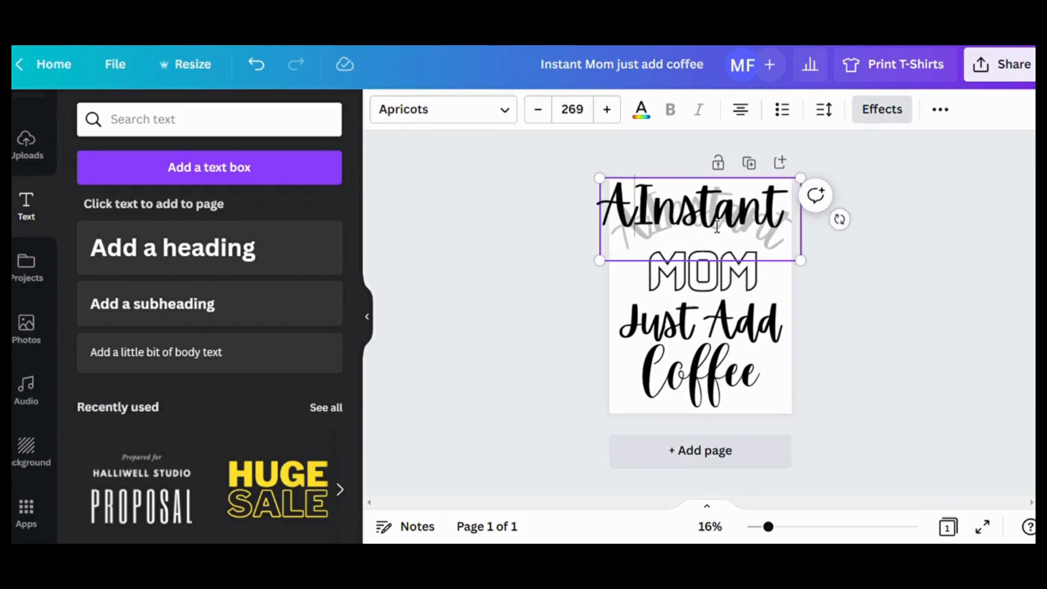
{"action": "type", "text": "we"}
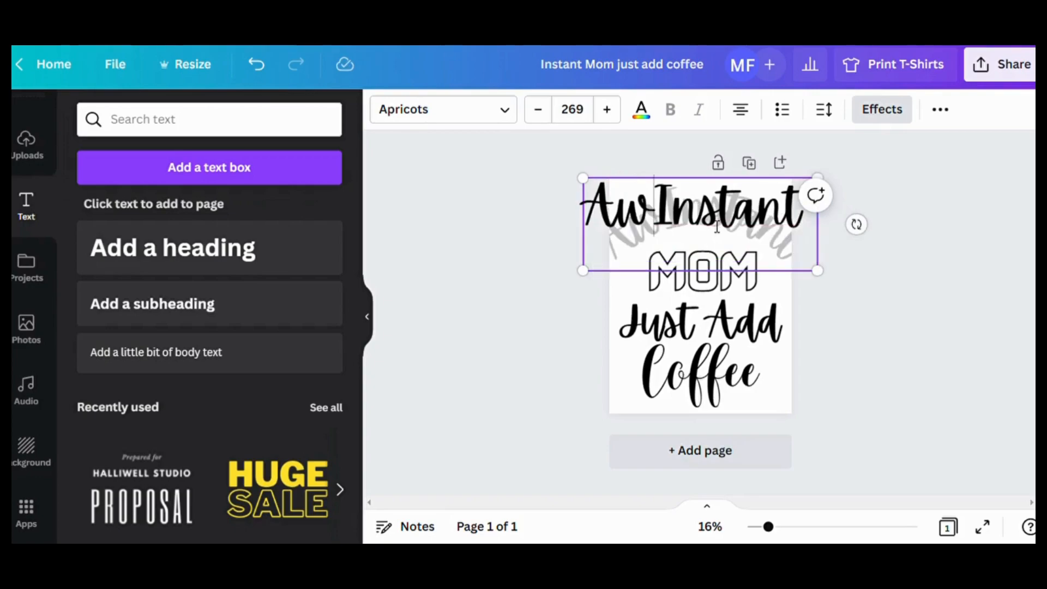
{"action": "type", "text": "sp.e"}
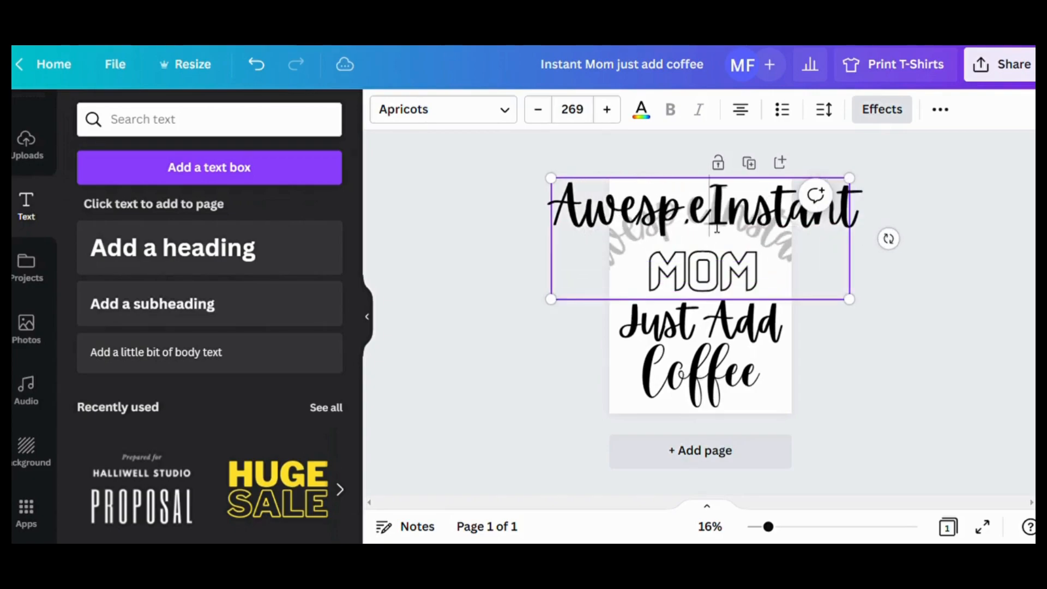
{"action": "key", "text": "BackSpace"}
{"action": "key", "text": "BackSpace"}
{"action": "key", "text": "BackSpace"}
{"action": "key", "text": "BackSpace"}
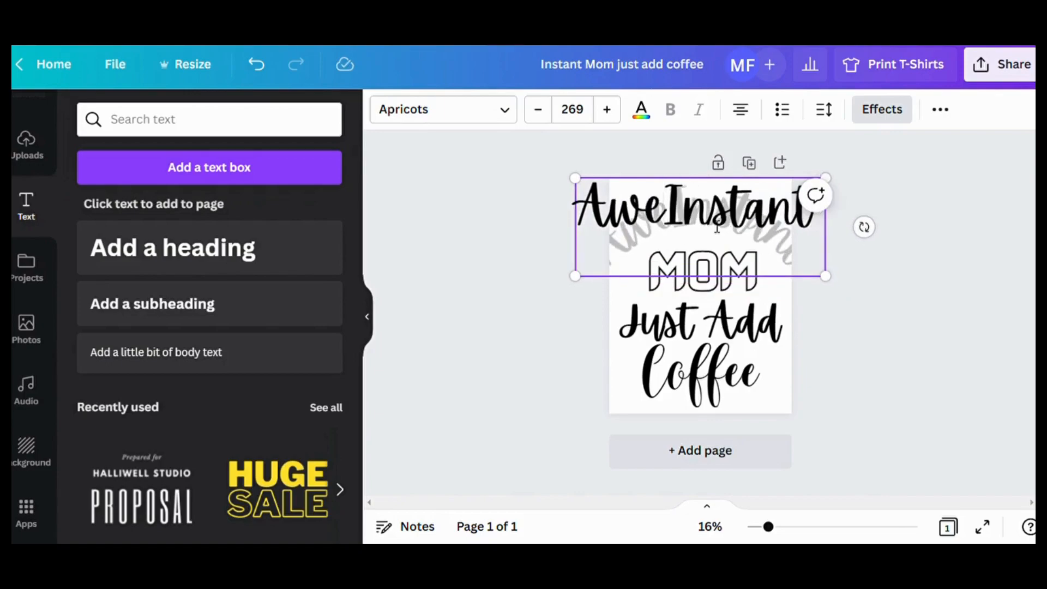
{"action": "type", "text": "some"}
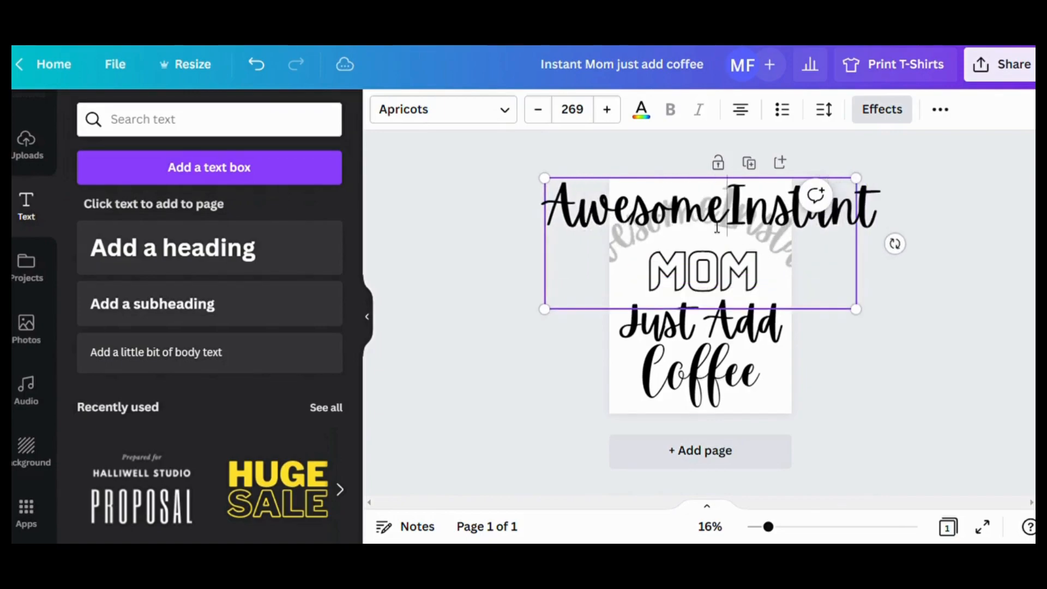
{"action": "left_click_drag", "start_coordinate": [731, 223], "coordinate": [871, 223]}
{"action": "key", "text": "BackSpace"}
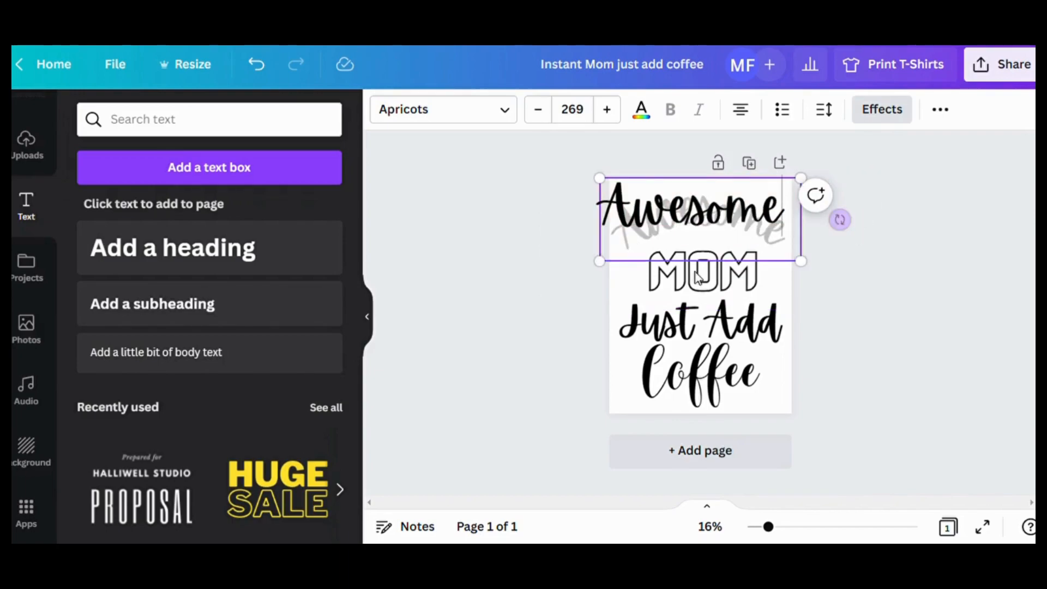
{"action": "left_click_drag", "start_coordinate": [726, 248], "coordinate": [760, 256]}
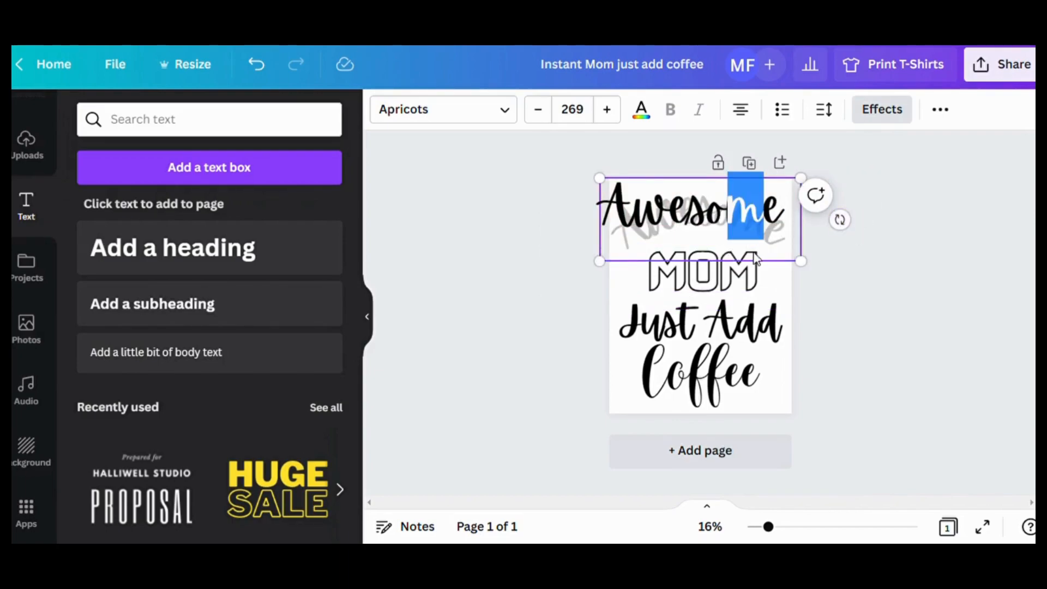
- Delete the "Just Add" and "Coffee" headings together from the page
{"action": "left_click", "coordinate": [631, 395]}
{"action": "left_click", "coordinate": [617, 321]}
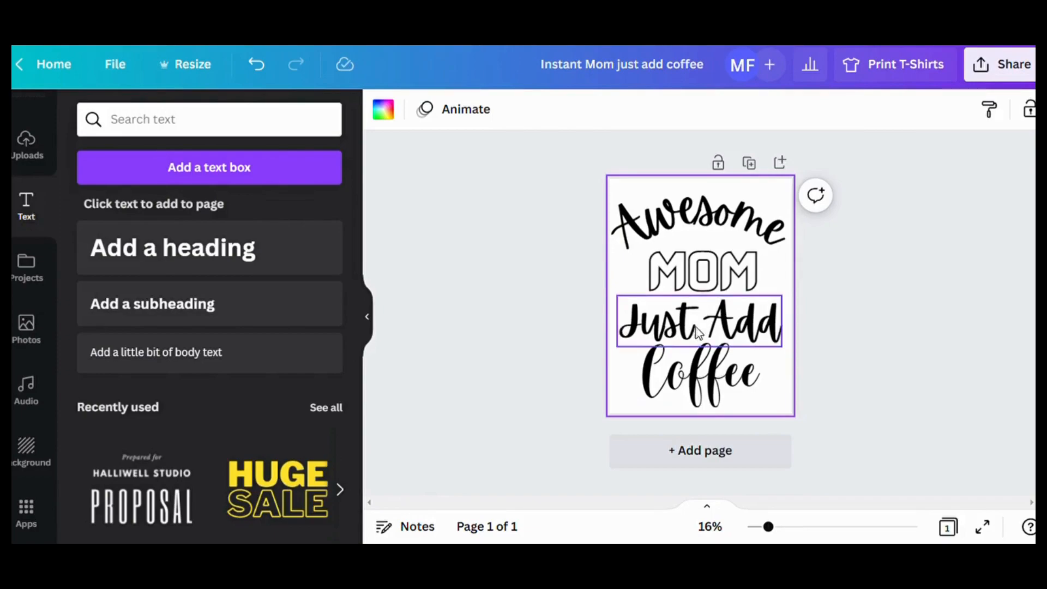
{"action": "left_click_drag", "start_coordinate": [613, 300], "coordinate": [766, 405]}
{"action": "key", "text": "Delete"}
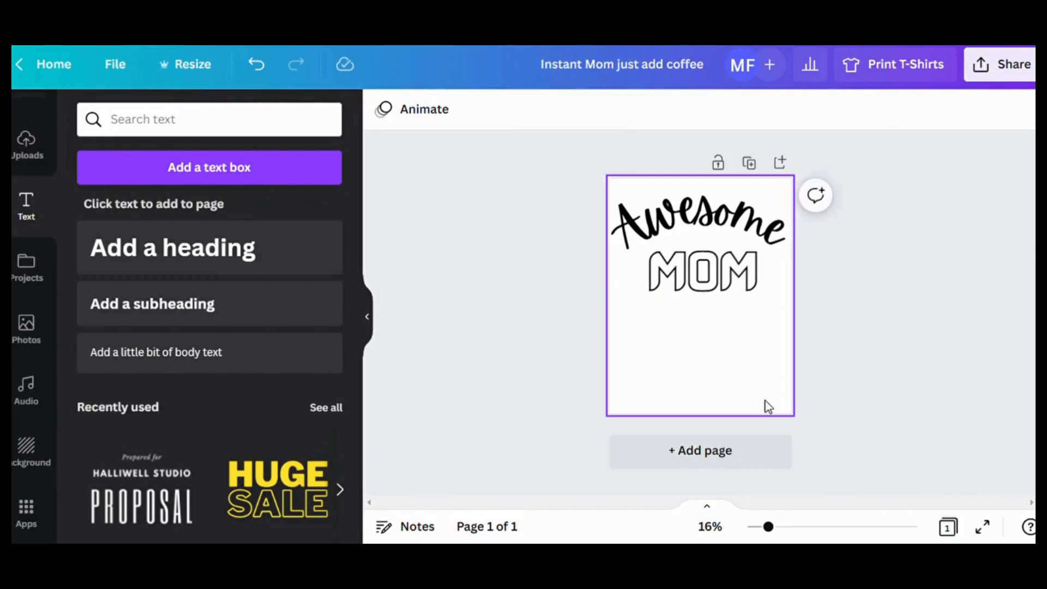
- Move the "Awesome" and "MOM" headings down the page, keeping "MOM" close beneath "Awesome"
{"action": "left_click_drag", "start_coordinate": [719, 304], "coordinate": [718, 331]}
{"action": "left_click", "coordinate": [769, 211]}
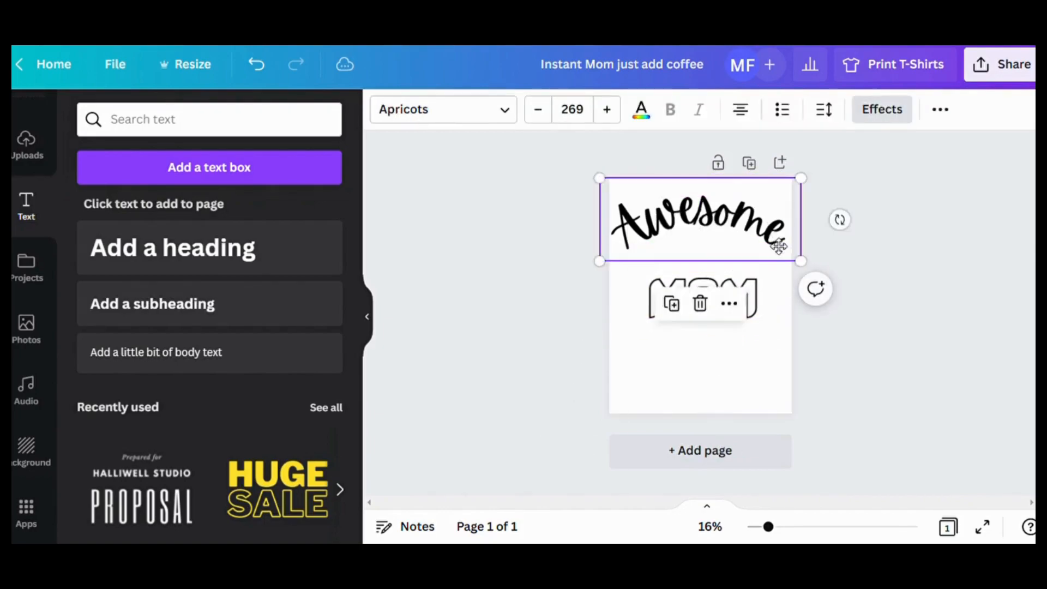
{"action": "left_click", "coordinate": [732, 315]}
{"action": "left_click", "coordinate": [685, 397]}
{"action": "left_click", "coordinate": [733, 299]}
{"action": "left_click_drag", "start_coordinate": [733, 299], "coordinate": [734, 292]}
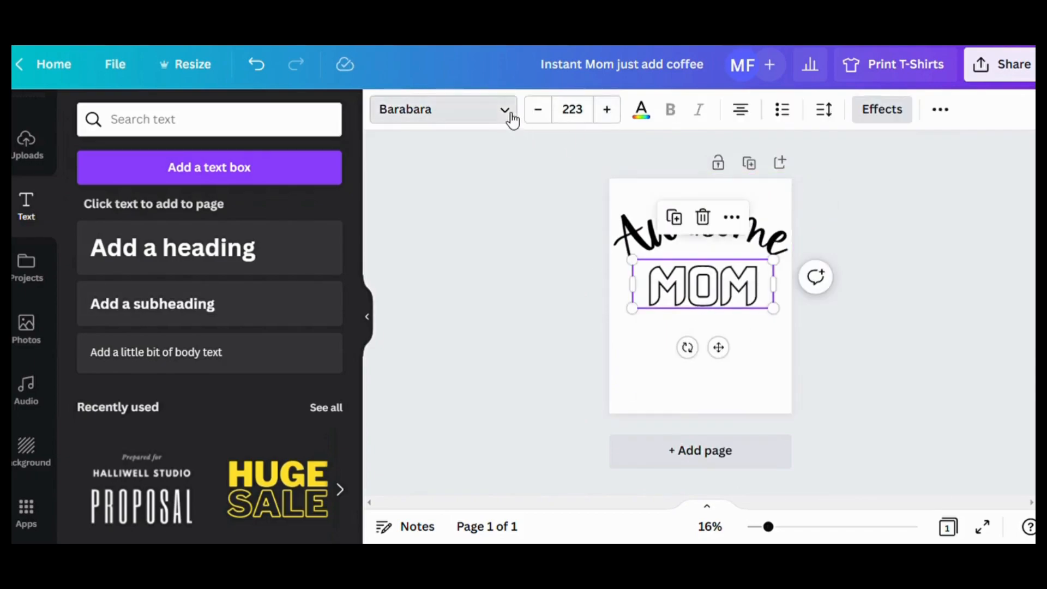
- Change the font of the "MOM" heading to Norwester
{"action": "left_click", "coordinate": [506, 113]}
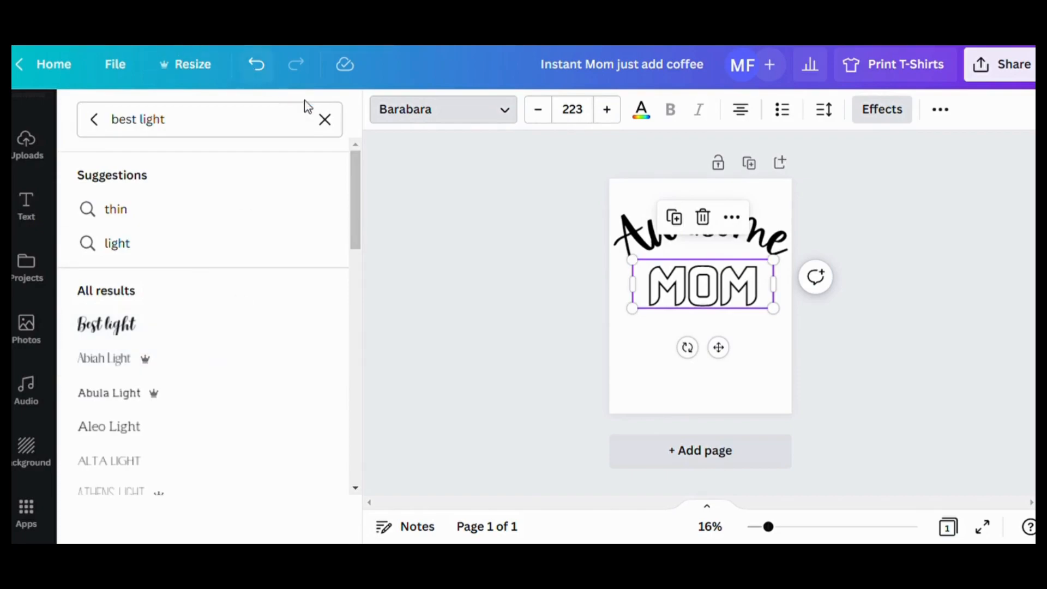
{"action": "left_click", "coordinate": [325, 120]}
{"action": "scroll", "coordinate": [217, 278], "scroll_direction": "down", "scroll_amount": 2}
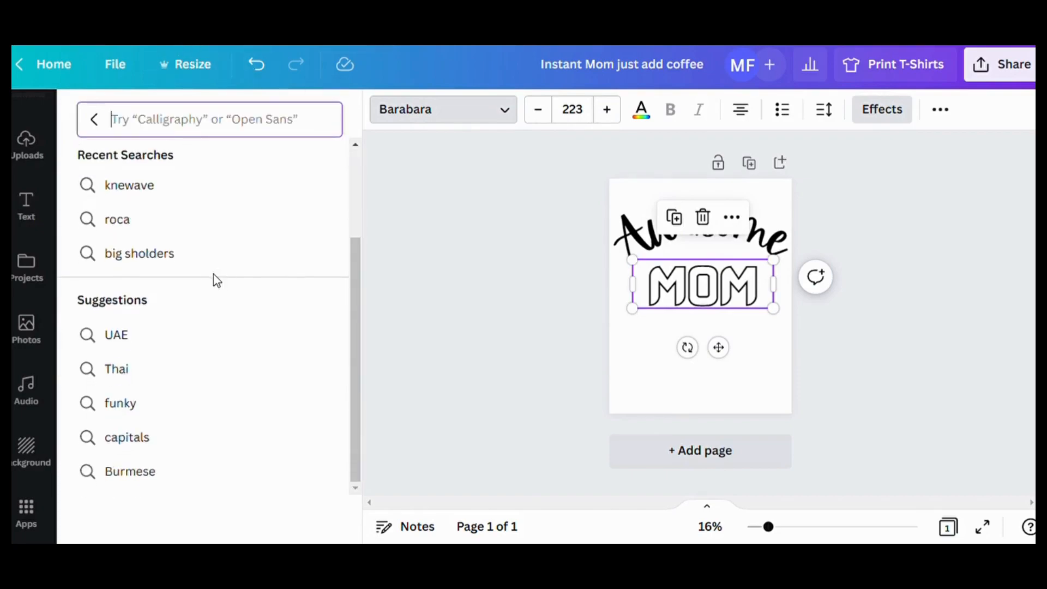
{"action": "scroll", "coordinate": [300, 314], "scroll_direction": "up", "scroll_amount": 2}
{"action": "scroll", "coordinate": [300, 313], "scroll_direction": "down", "scroll_amount": 2}
{"action": "scroll", "coordinate": [304, 303], "scroll_direction": "up", "scroll_amount": 2}
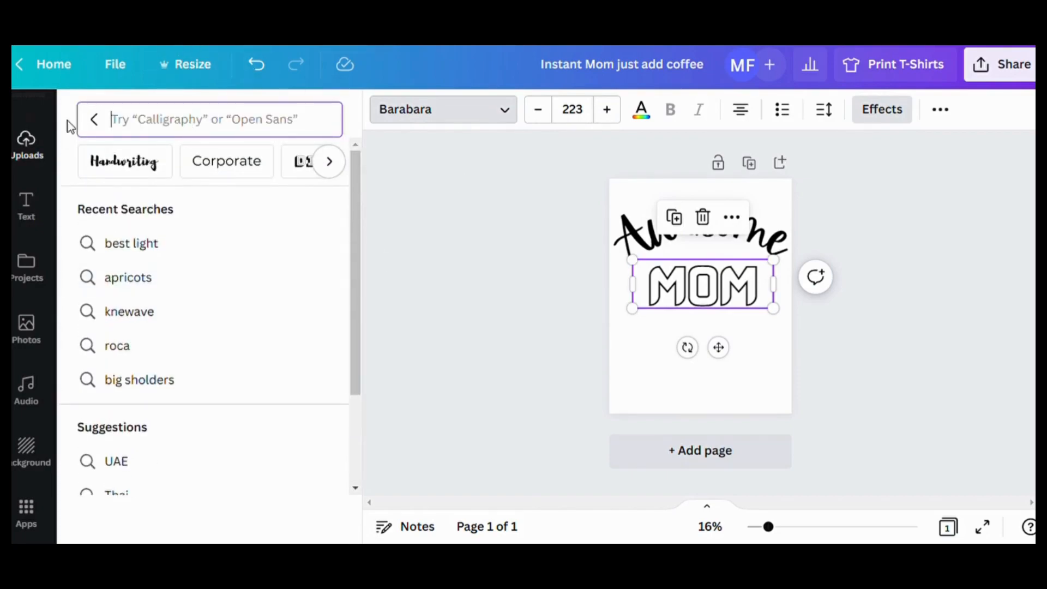
{"action": "left_click", "coordinate": [98, 122]}
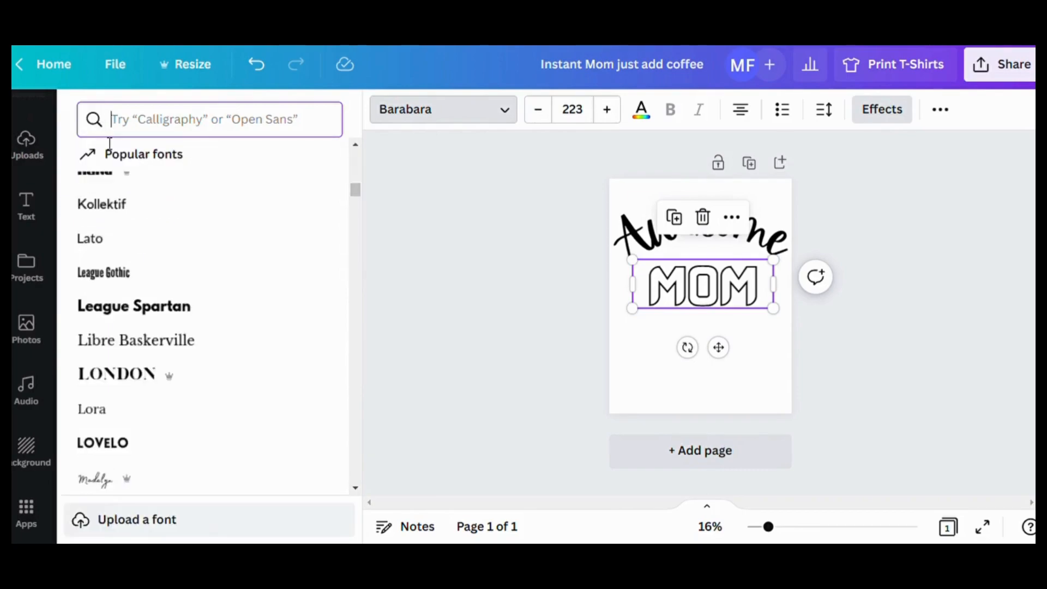
{"action": "scroll", "coordinate": [255, 376], "scroll_direction": "down", "scroll_amount": 8}
{"action": "scroll", "coordinate": [263, 376], "scroll_direction": "down", "scroll_amount": 5}
{"action": "scroll", "coordinate": [232, 297], "scroll_direction": "up", "scroll_amount": 2}
{"action": "left_click", "coordinate": [163, 285]}
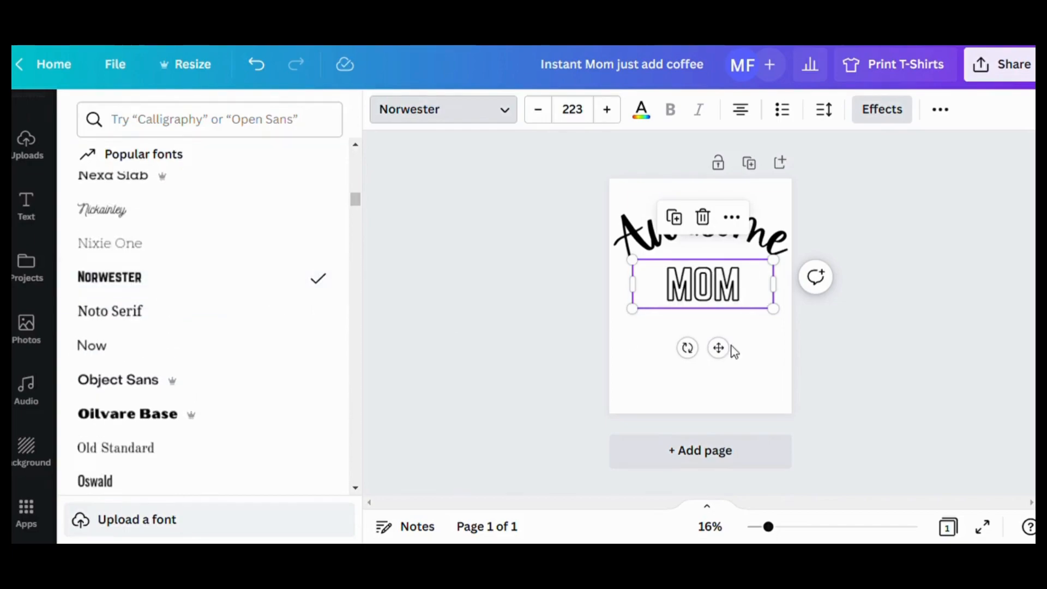
- Enlarge the "MOM" heading to size 308 and recentre it under "Awesome"
{"action": "left_click_drag", "start_coordinate": [633, 260], "coordinate": [611, 252]}
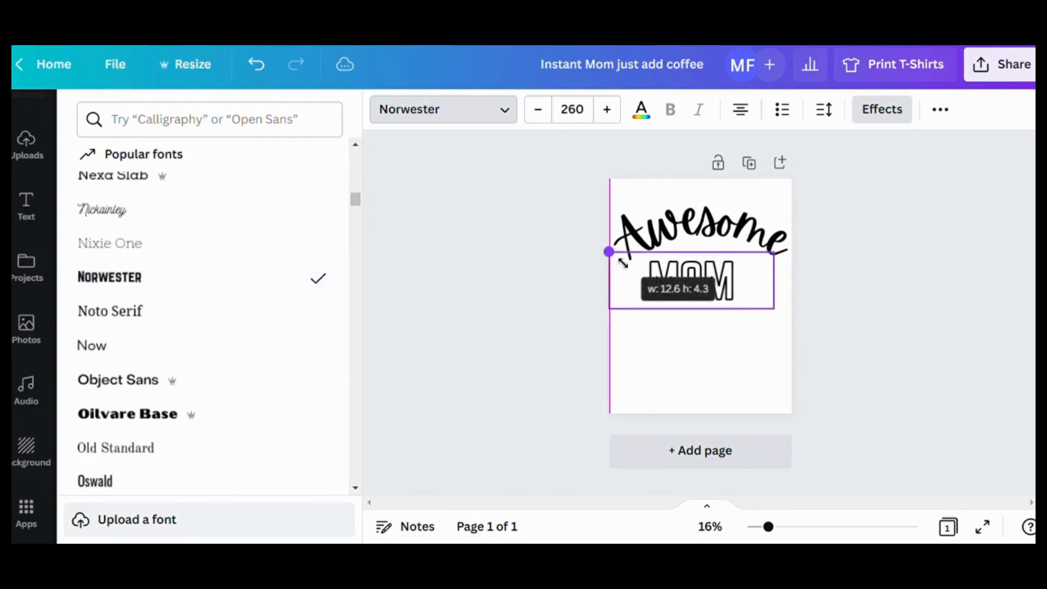
{"action": "left_click_drag", "start_coordinate": [777, 315], "coordinate": [812, 323]}
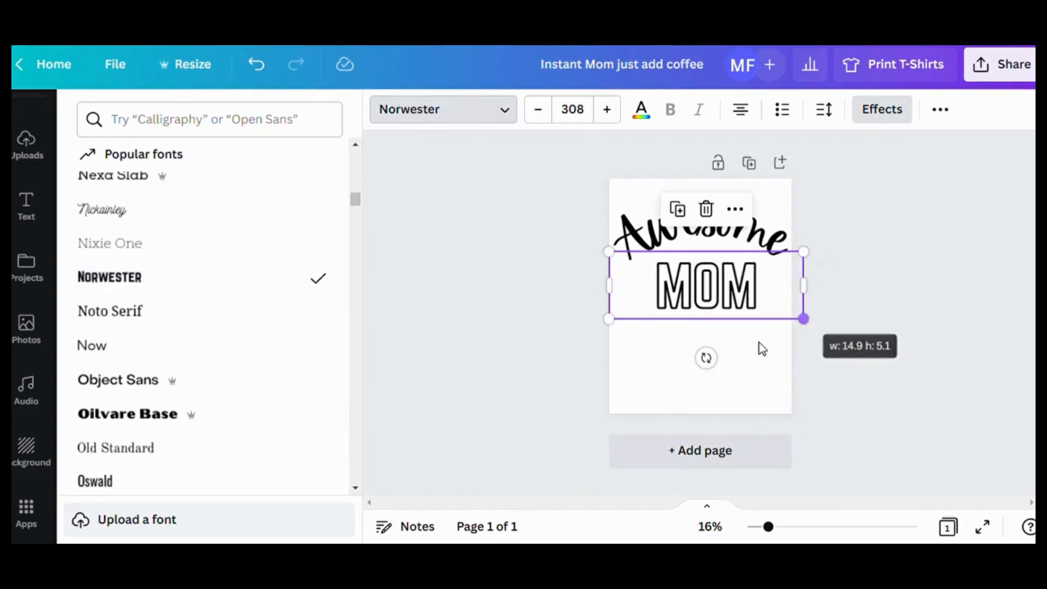
{"action": "left_click_drag", "start_coordinate": [696, 311], "coordinate": [690, 314]}
{"action": "left_click", "coordinate": [691, 314]}
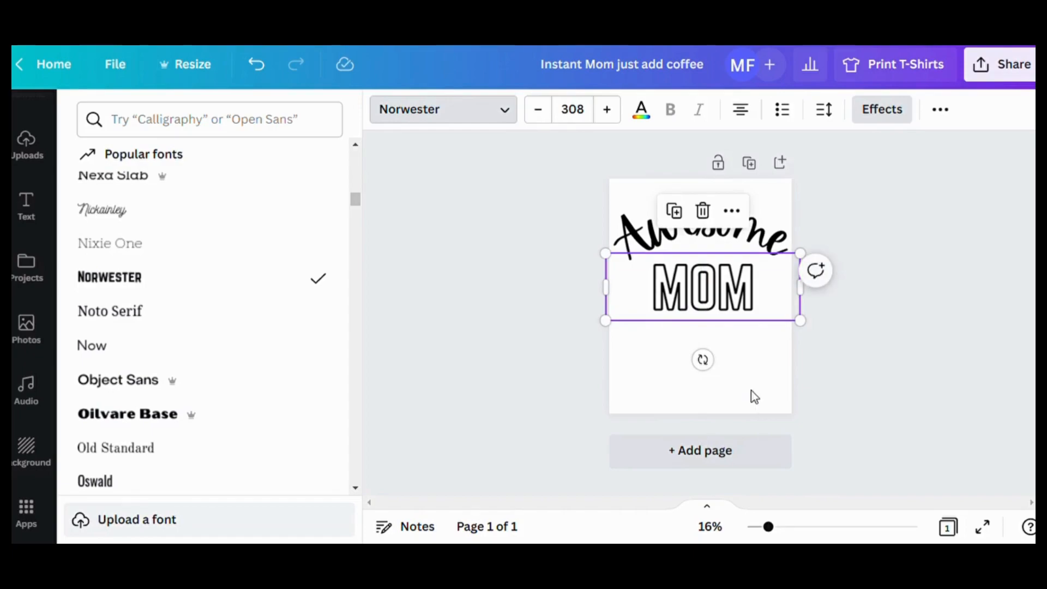
- Underline the whole "MOM" heading
{"action": "double_click", "coordinate": [654, 288]}
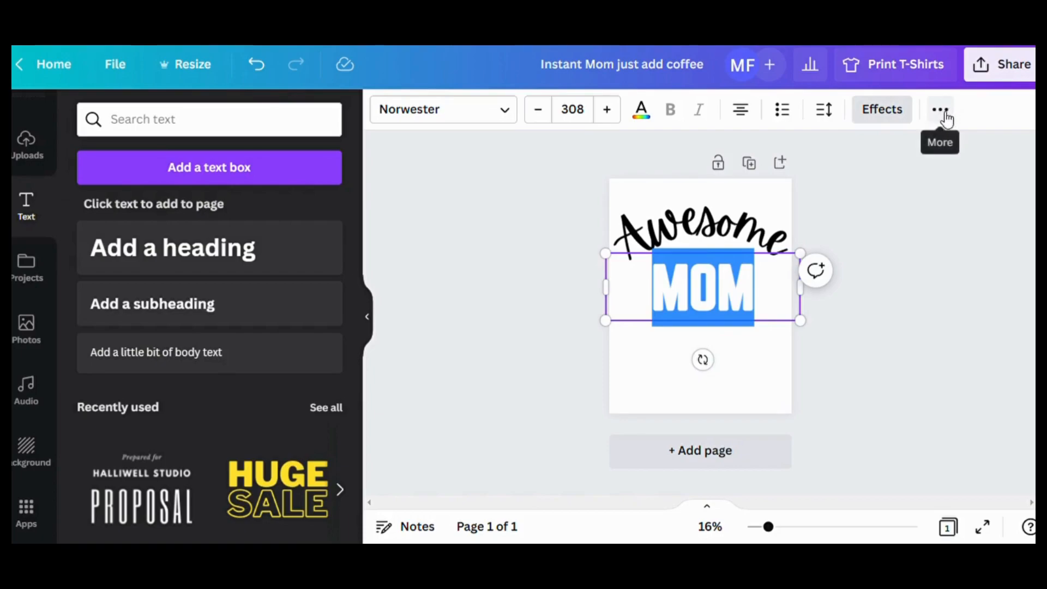
{"action": "left_click", "coordinate": [939, 111]}
{"action": "left_click", "coordinate": [571, 160]}
{"action": "left_click", "coordinate": [760, 370]}
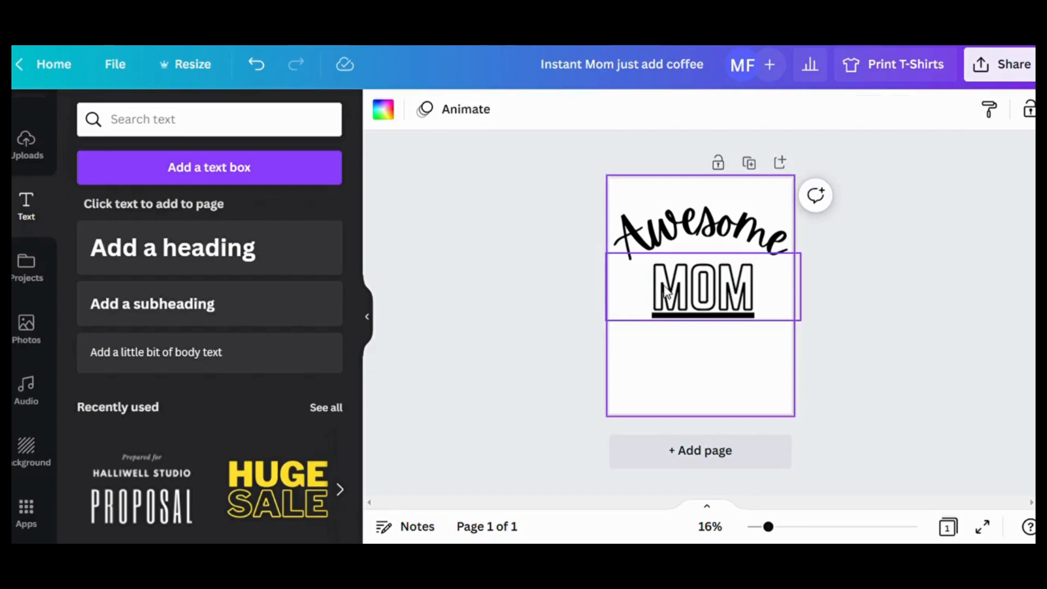
- Colour only the letter "O" in "MOM" red
{"action": "left_click", "coordinate": [705, 289]}
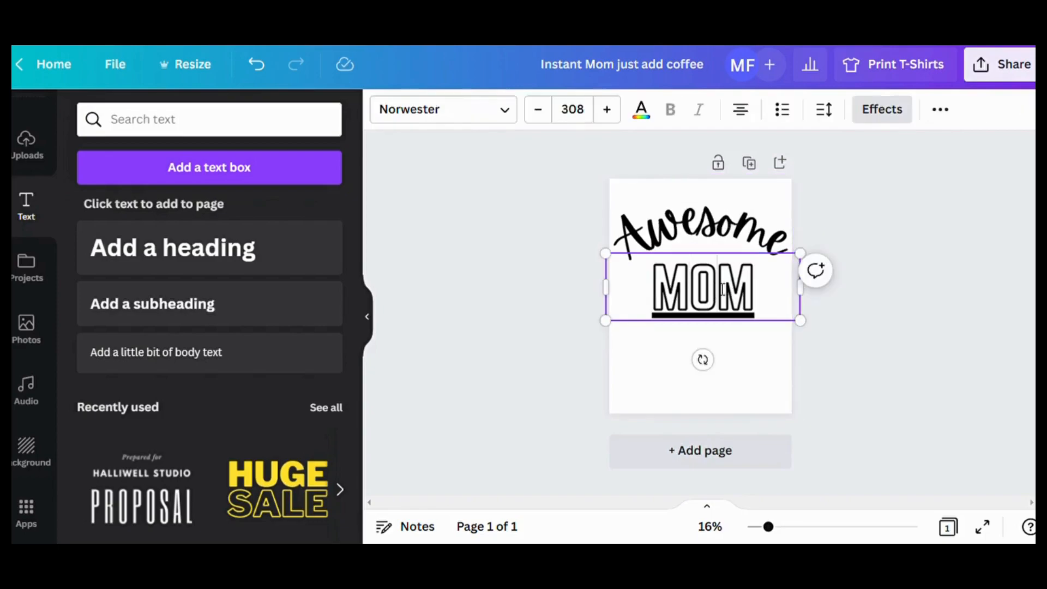
{"action": "left_click_drag", "start_coordinate": [722, 289], "coordinate": [709, 291]}
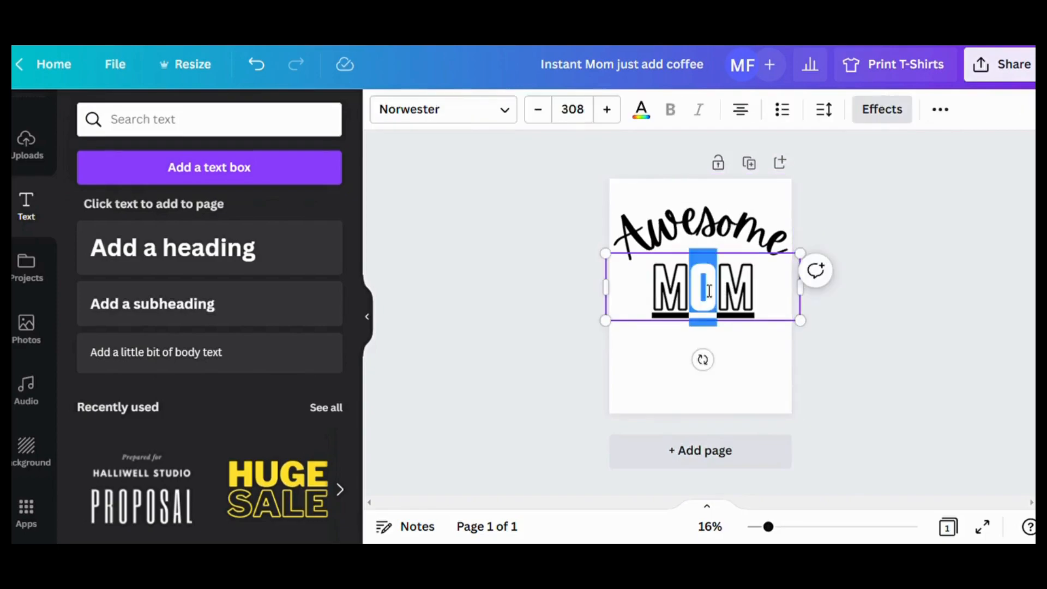
{"action": "left_click", "coordinate": [643, 111]}
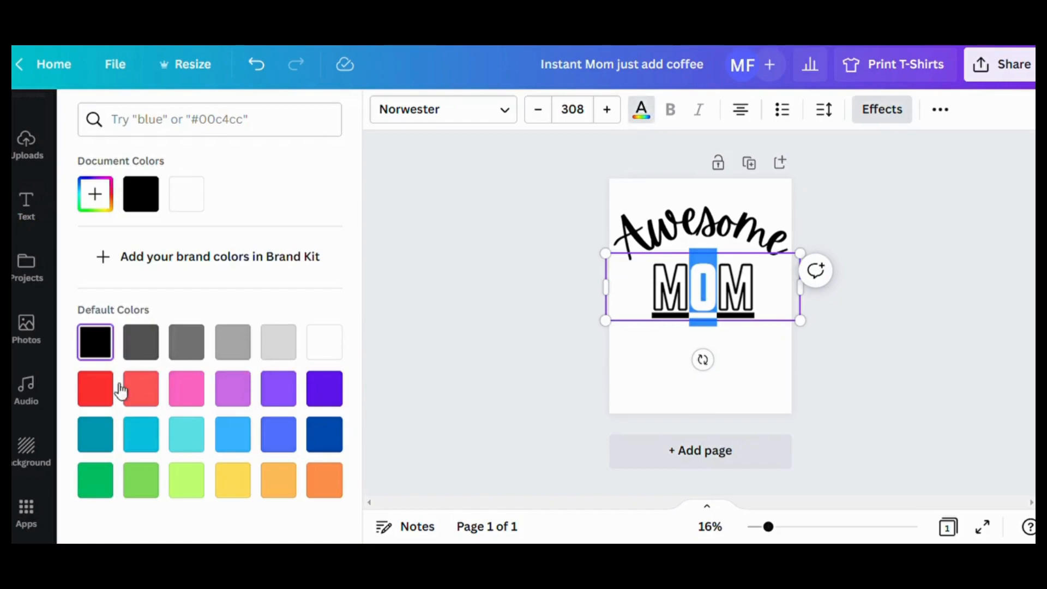
{"action": "left_click", "coordinate": [96, 388]}
{"action": "key", "text": "Escape"}
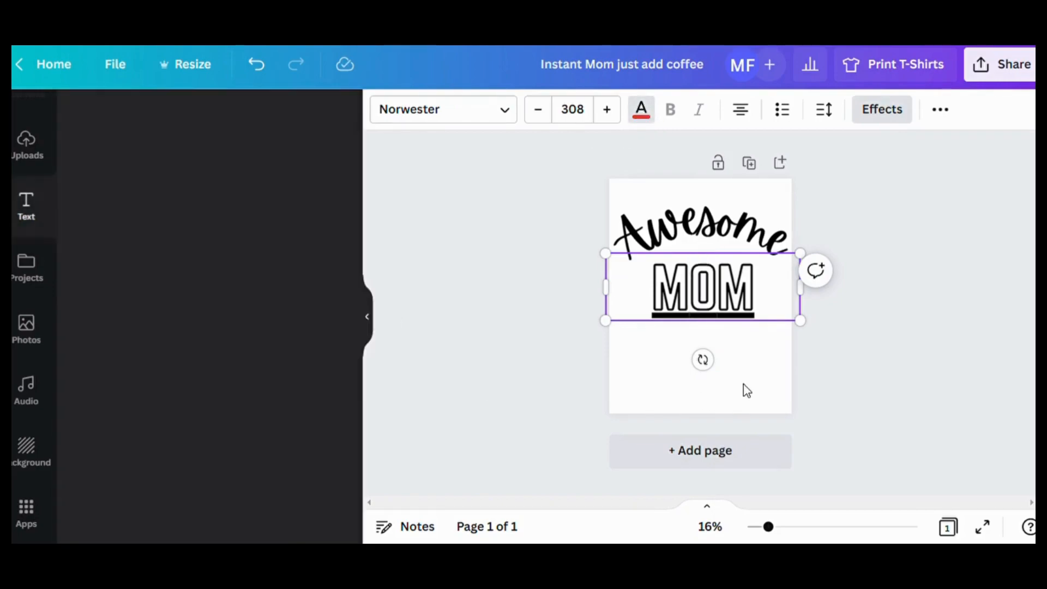
{"action": "left_click_drag", "start_coordinate": [721, 301], "coordinate": [689, 297]}
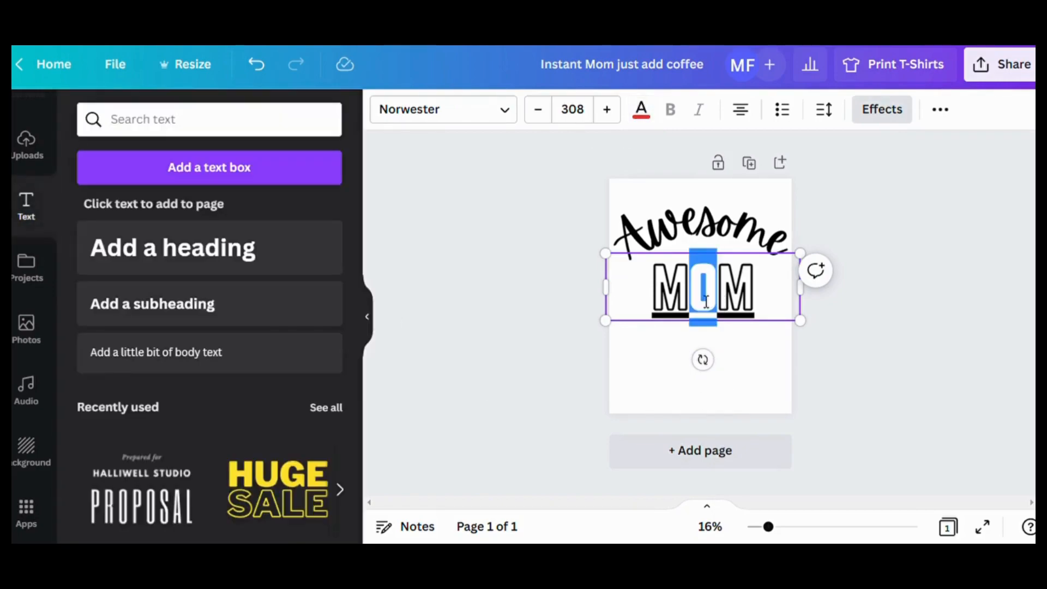
{"action": "left_click", "coordinate": [641, 115]}
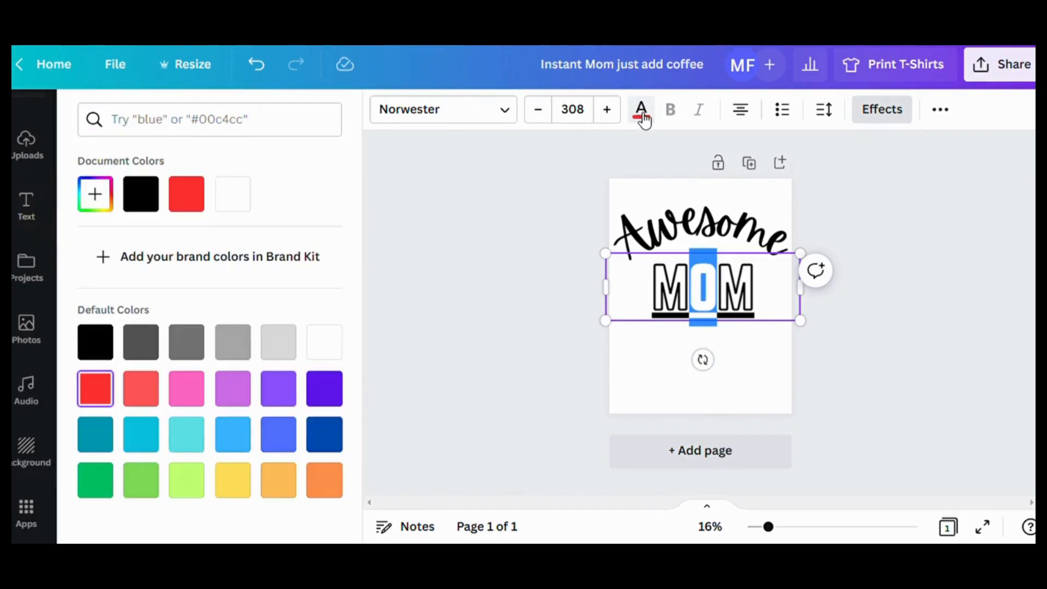
{"action": "left_click", "coordinate": [192, 203]}
{"action": "key", "text": "Escape"}
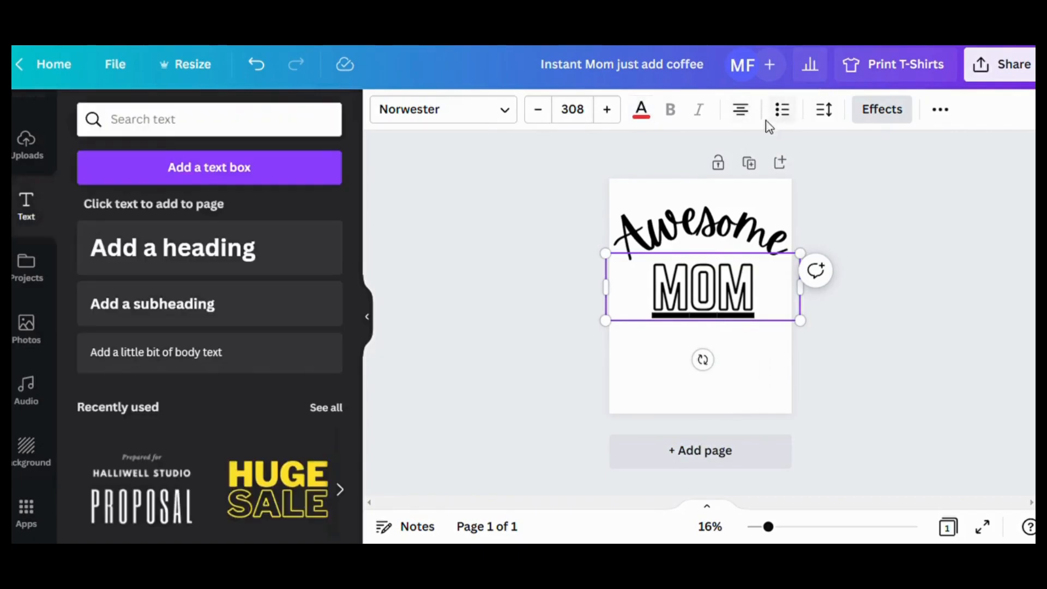
- Remove the Hollow effect from the "MOM" heading by setting its effect style to None
{"action": "left_click", "coordinate": [884, 111]}
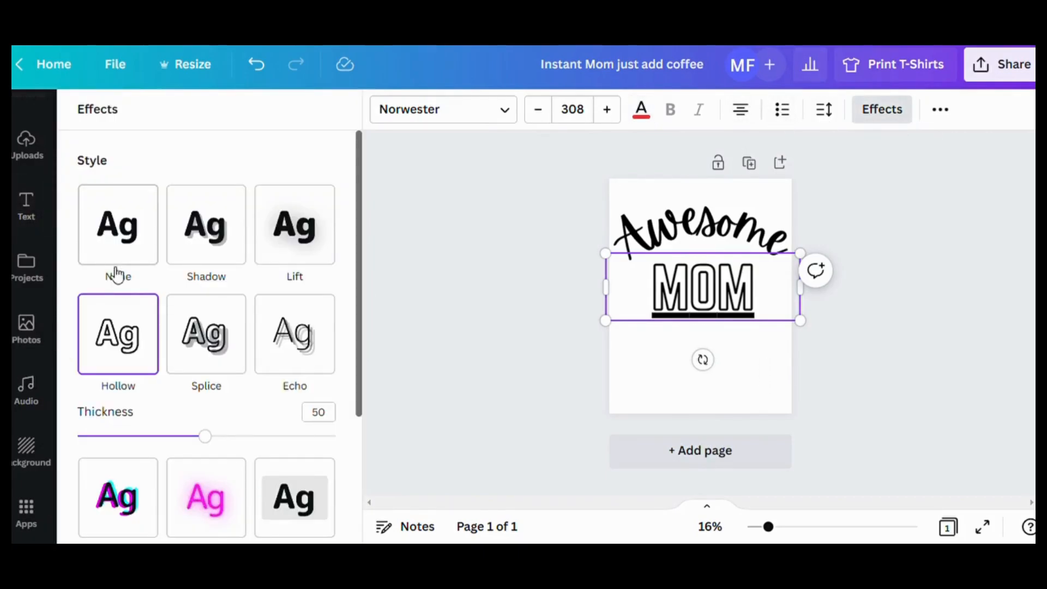
{"action": "left_click", "coordinate": [128, 249]}
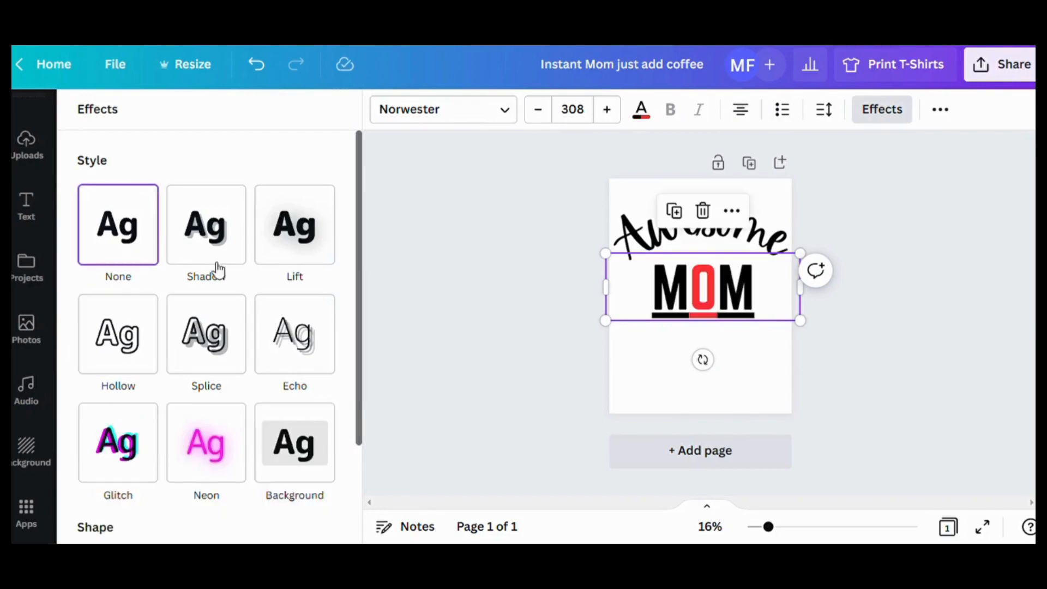
{"action": "left_click", "coordinate": [771, 390]}
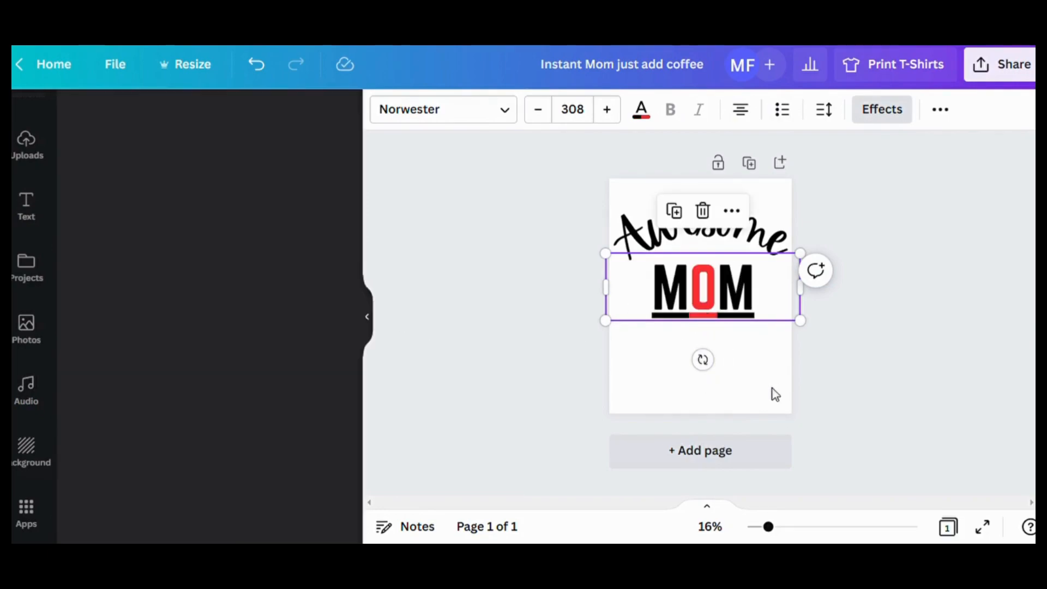
- Enlarge the "MOM" heading to size 355 and centre it beneath "Awesome"
{"action": "left_click", "coordinate": [660, 301]}
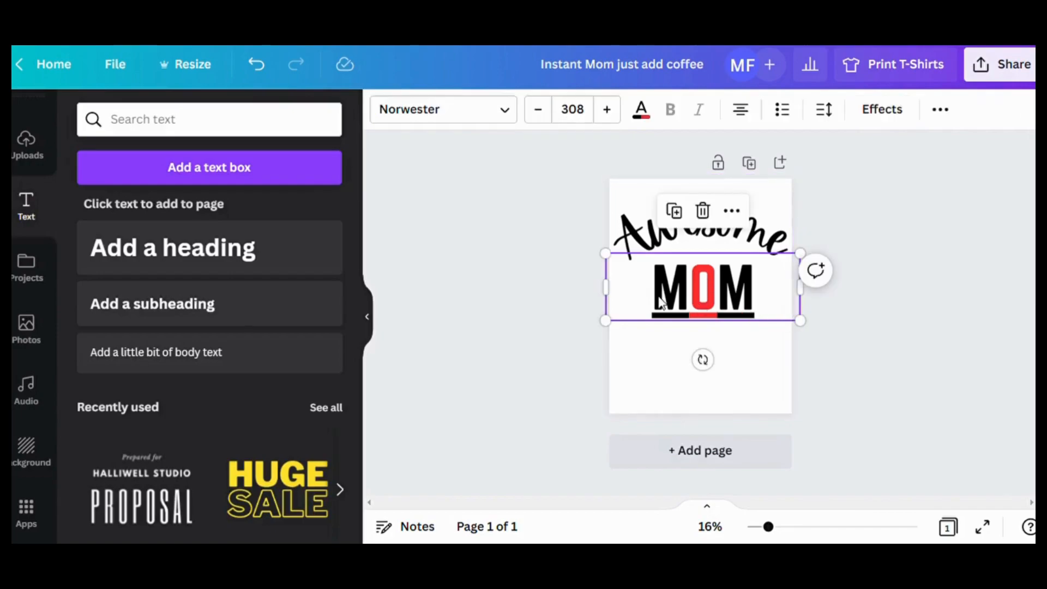
{"action": "left_click_drag", "start_coordinate": [613, 261], "coordinate": [604, 258]}
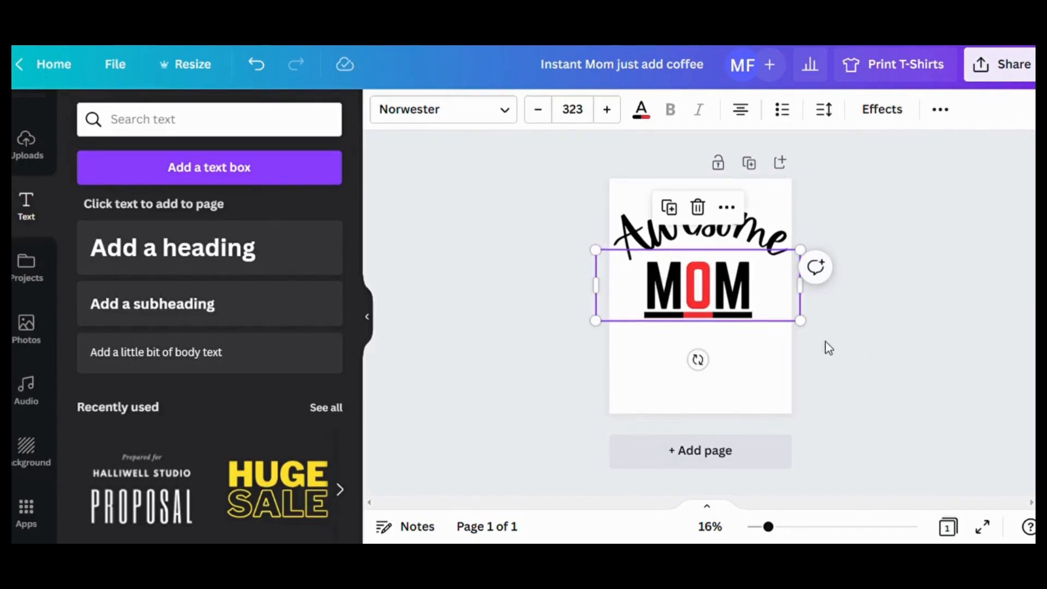
{"action": "left_click_drag", "start_coordinate": [810, 332], "coordinate": [832, 335]}
{"action": "left_click_drag", "start_coordinate": [702, 327], "coordinate": [696, 325]}
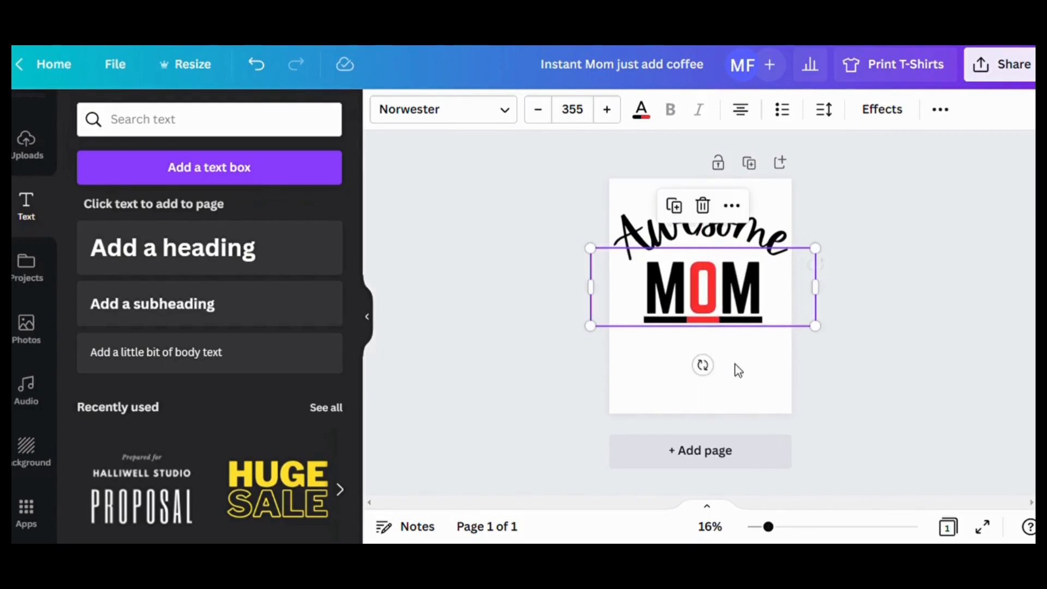
{"action": "left_click", "coordinate": [751, 377]}
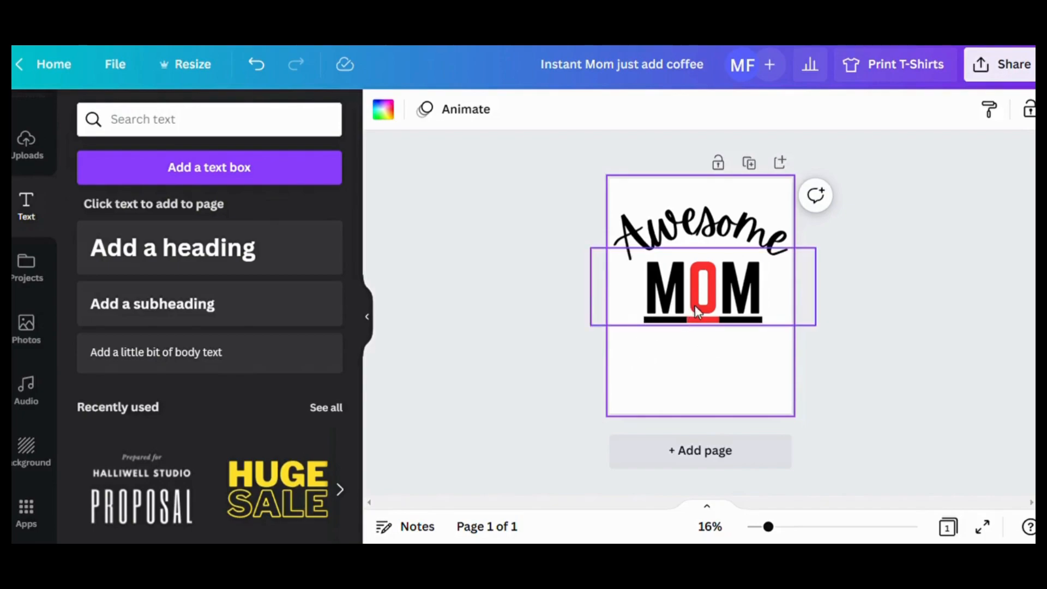
- Resize the current design to the recent 5000 × 5000 px format without making a copy
{"action": "left_click", "coordinate": [202, 71]}
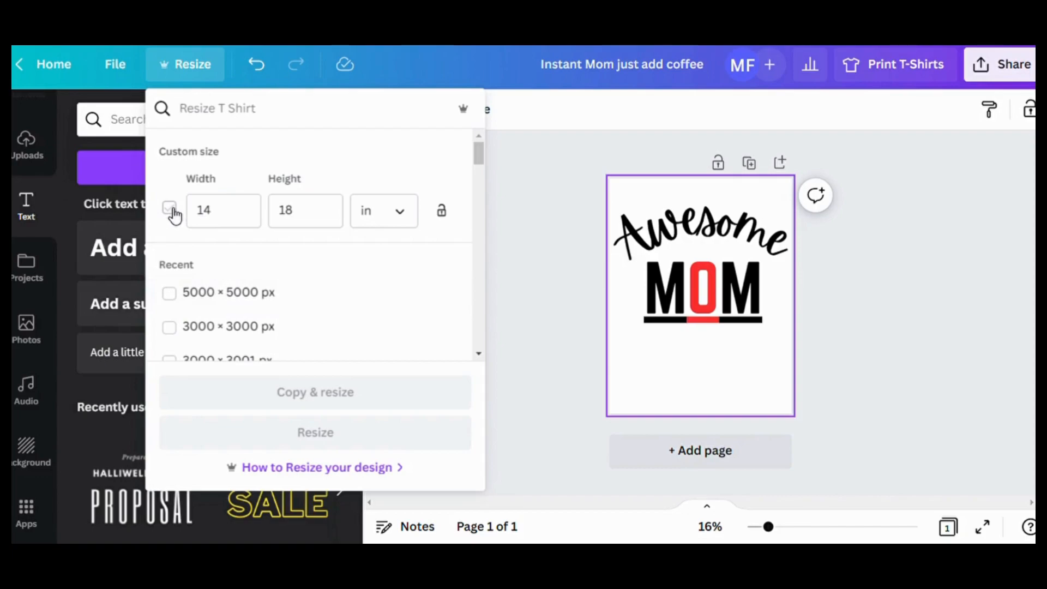
{"action": "left_click", "coordinate": [410, 221]}
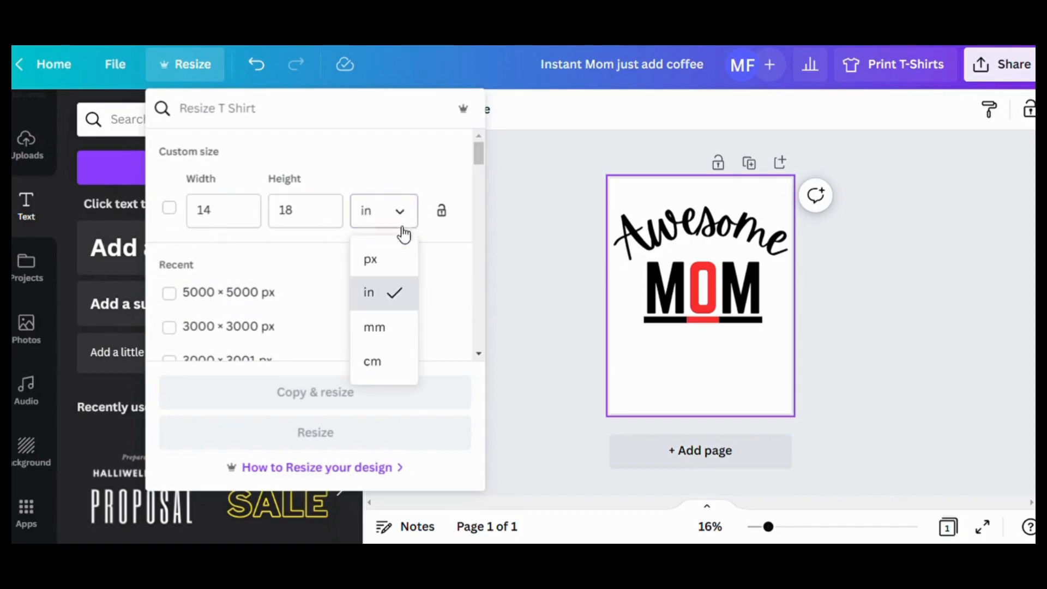
{"action": "left_click", "coordinate": [376, 261]}
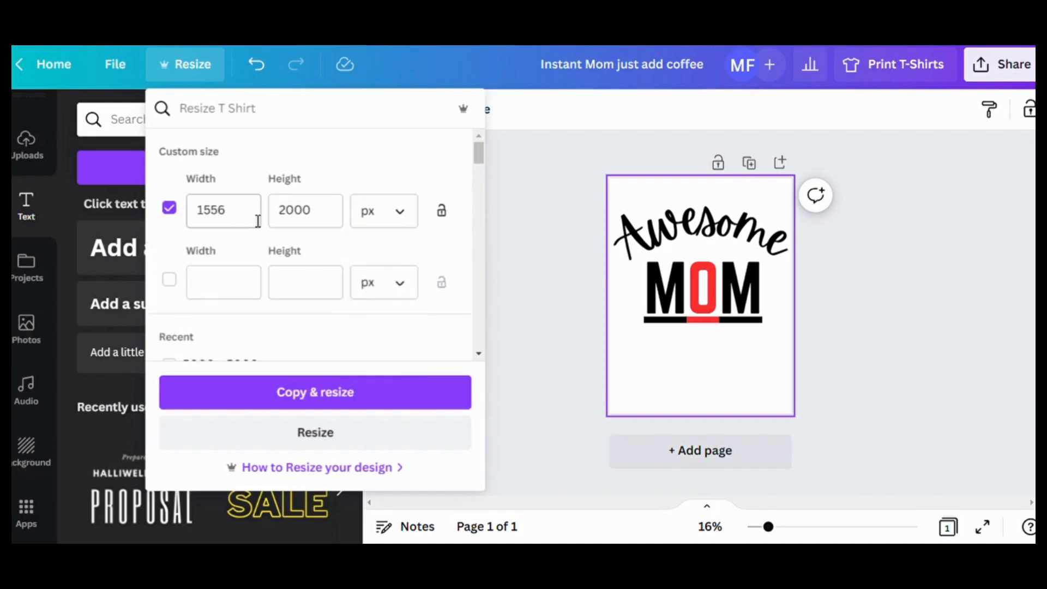
{"action": "left_click", "coordinate": [170, 209]}
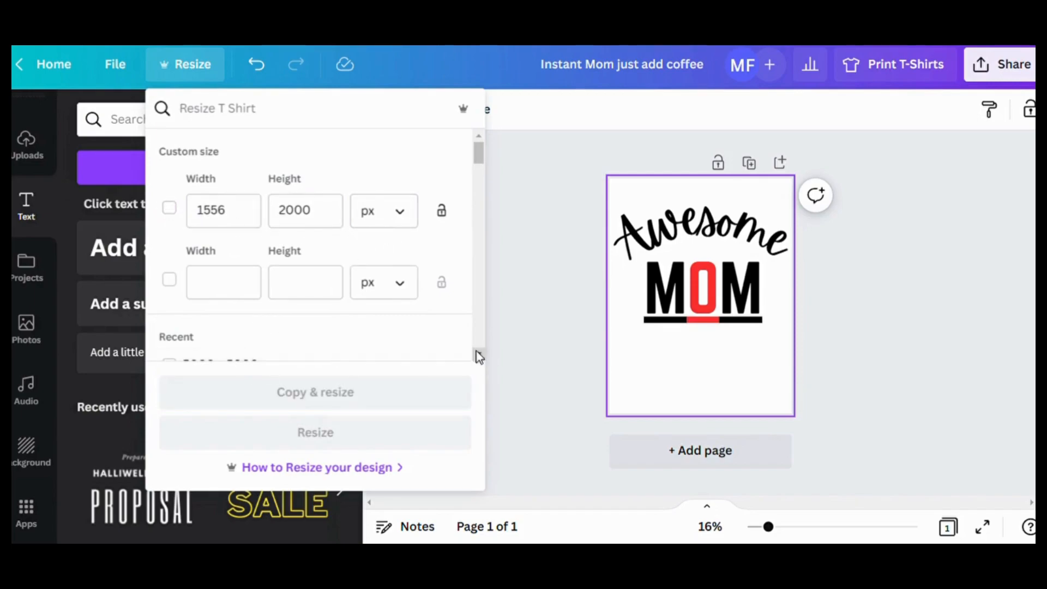
{"action": "scroll", "coordinate": [477, 353], "scroll_direction": "down", "scroll_amount": 2}
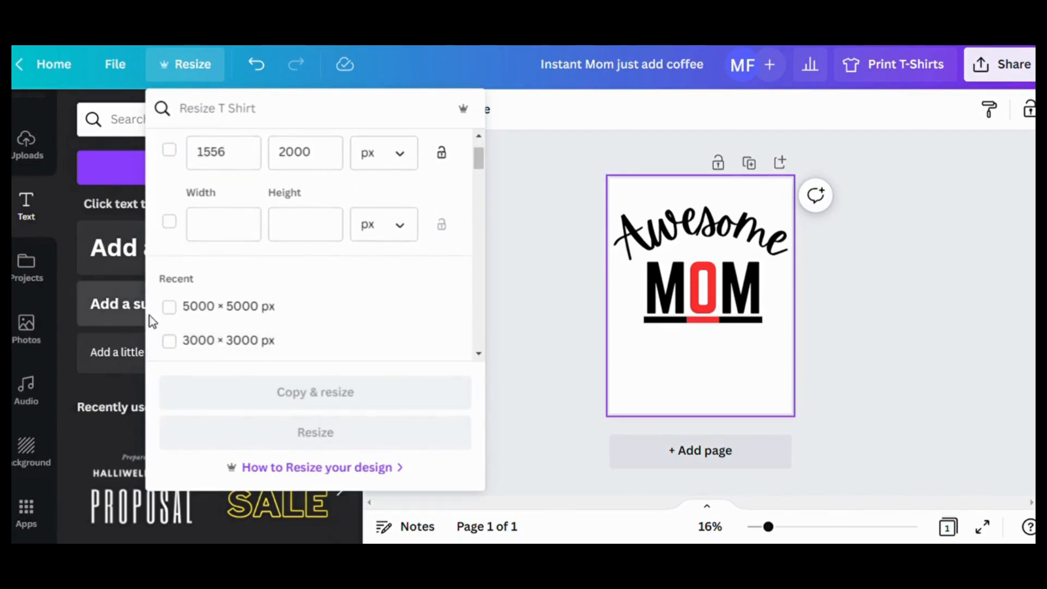
{"action": "left_click", "coordinate": [169, 307]}
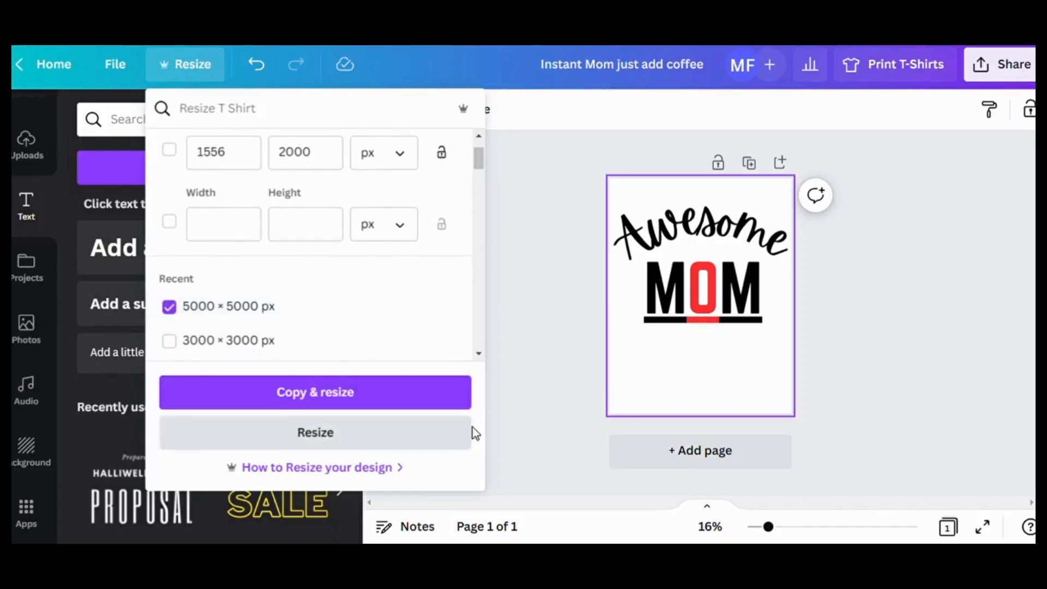
{"action": "left_click", "coordinate": [330, 439]}
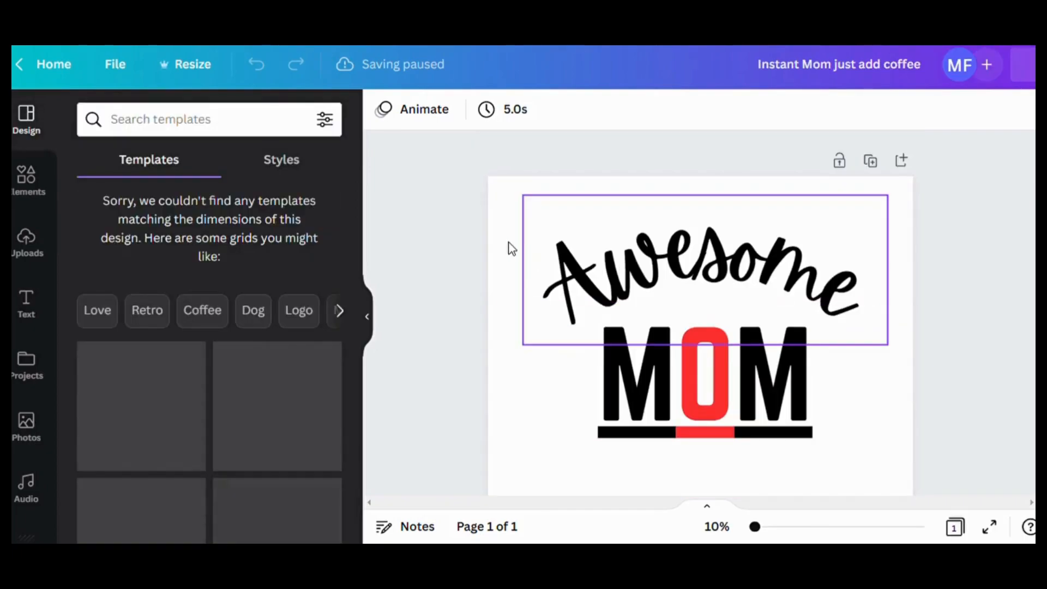
- Scale up the "Awesome" and "MOM" headings together so the text spans most of the page width
{"action": "left_click_drag", "start_coordinate": [502, 229], "coordinate": [906, 439]}
{"action": "left_click_drag", "start_coordinate": [502, 196], "coordinate": [469, 175]}
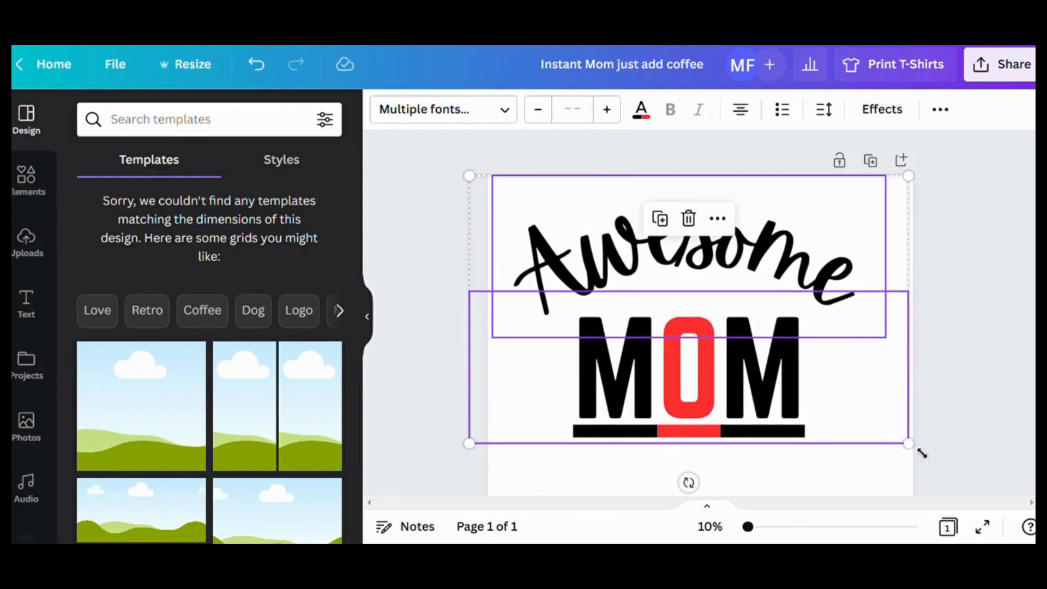
{"action": "left_click_drag", "start_coordinate": [918, 450], "coordinate": [947, 465]}
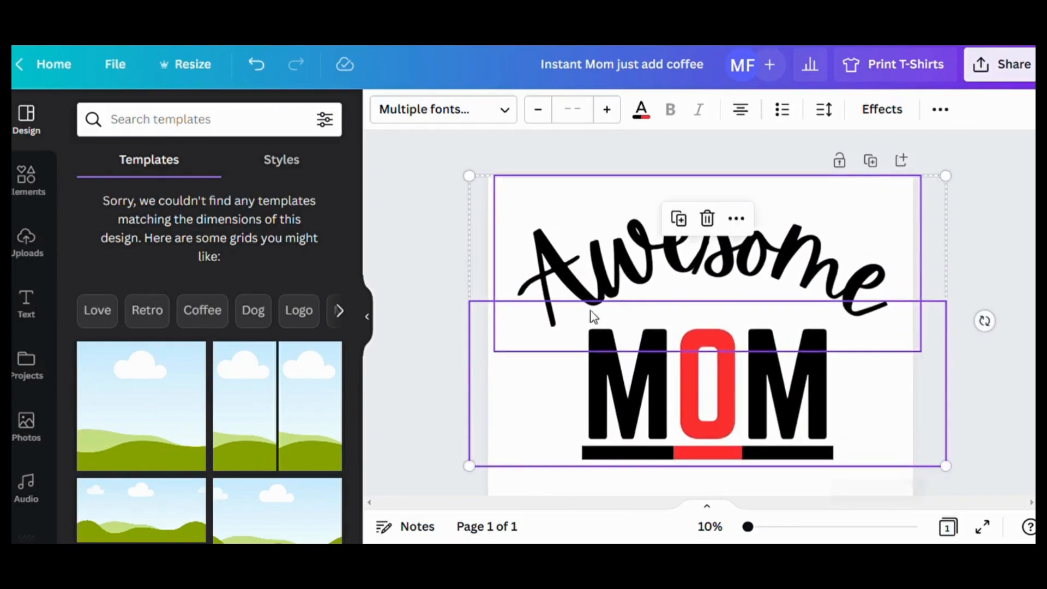
{"action": "left_click", "coordinate": [453, 213]}
- Replace the curved "Awesome" heading text above "MOM" with "Cool"
{"action": "scroll", "coordinate": [875, 335], "scroll_direction": "down", "scroll_amount": 1}
{"action": "scroll", "coordinate": [871, 334], "scroll_direction": "down", "scroll_amount": 2}
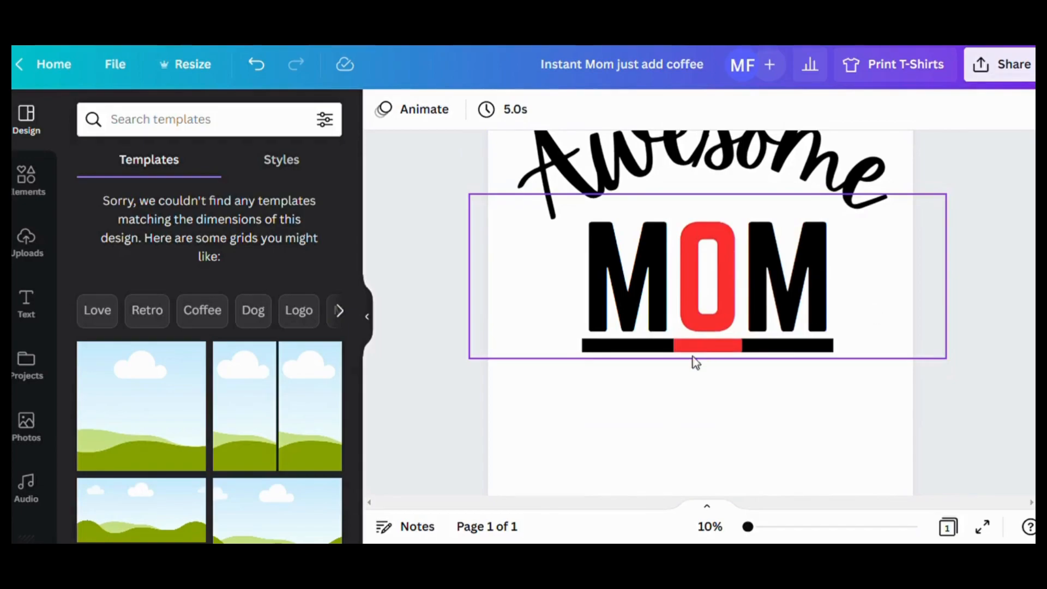
{"action": "left_click", "coordinate": [754, 192]}
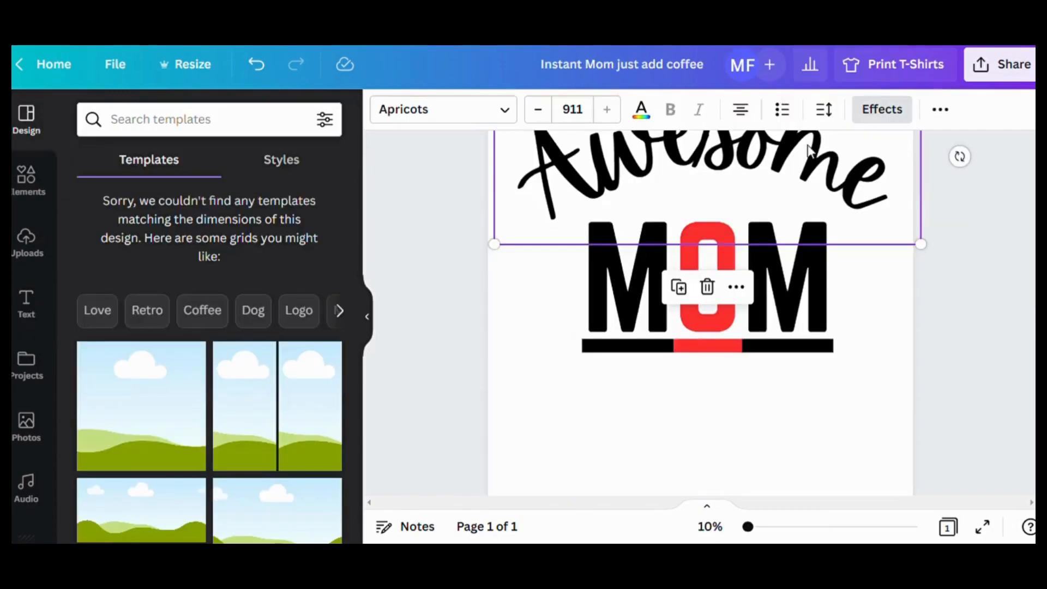
{"action": "left_click", "coordinate": [759, 404]}
{"action": "left_click", "coordinate": [804, 183]}
{"action": "left_click", "coordinate": [804, 182]}
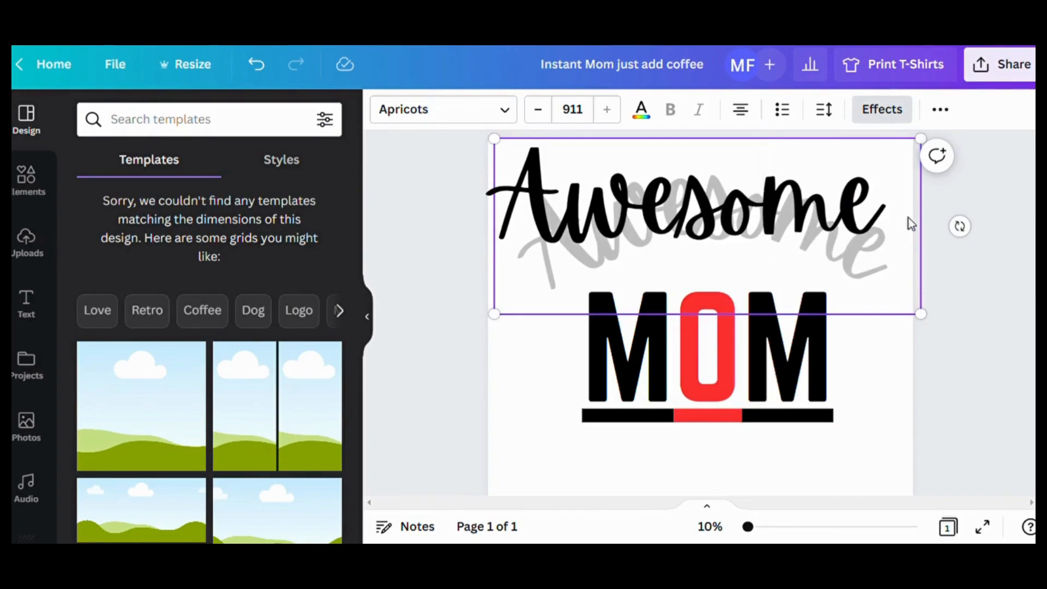
{"action": "left_click_drag", "start_coordinate": [888, 203], "coordinate": [535, 214]}
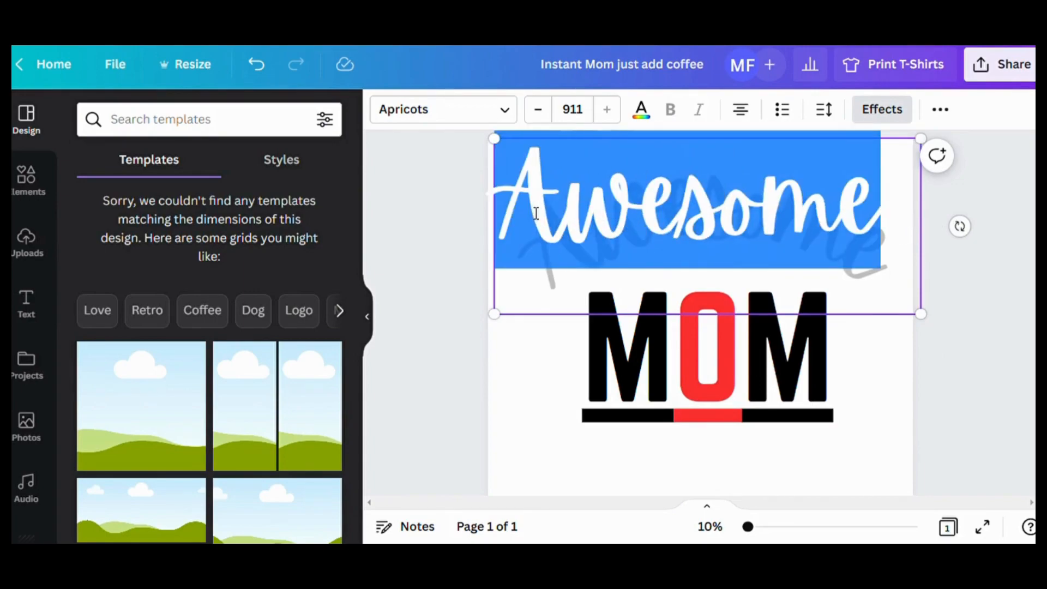
{"action": "type", "text": "Cpp;"}
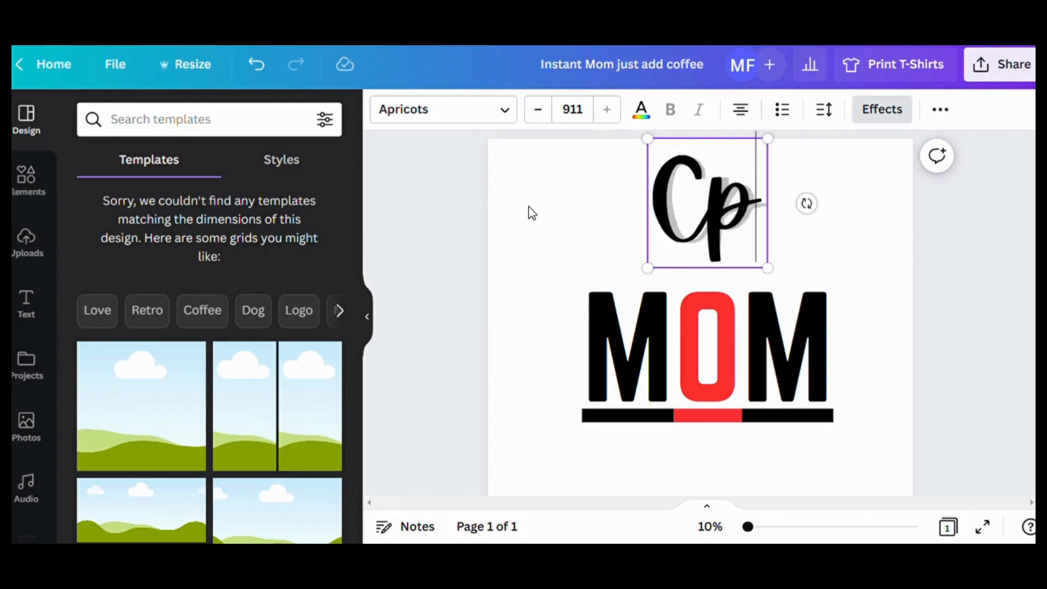
{"action": "key", "text": "BackSpace"}
{"action": "key", "text": "BackSpace"}
{"action": "key", "text": "BackSpace"}
{"action": "type", "text": "ool"}
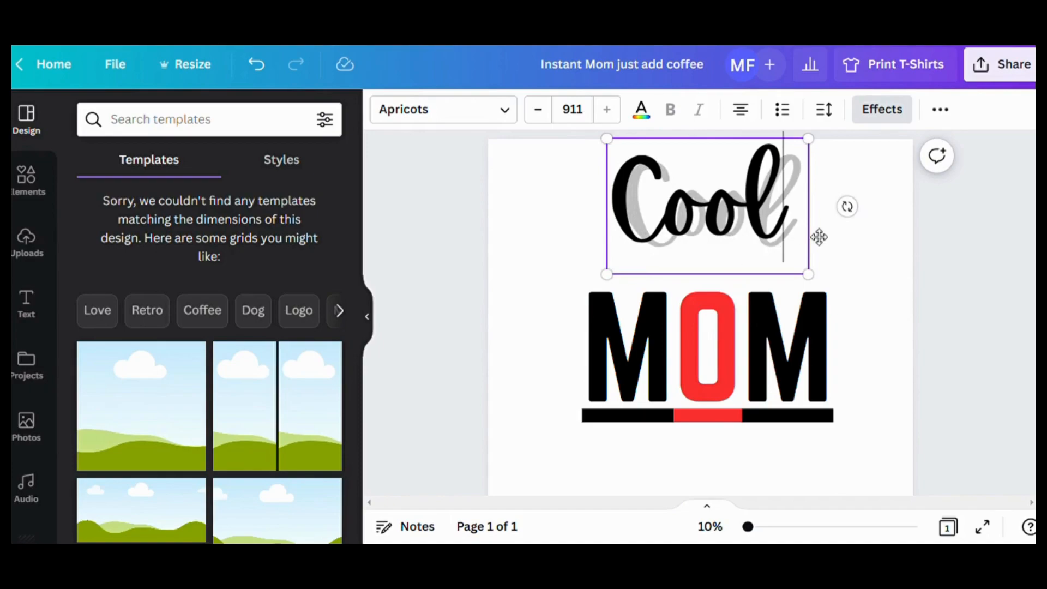
{"action": "left_click", "coordinate": [837, 309]}
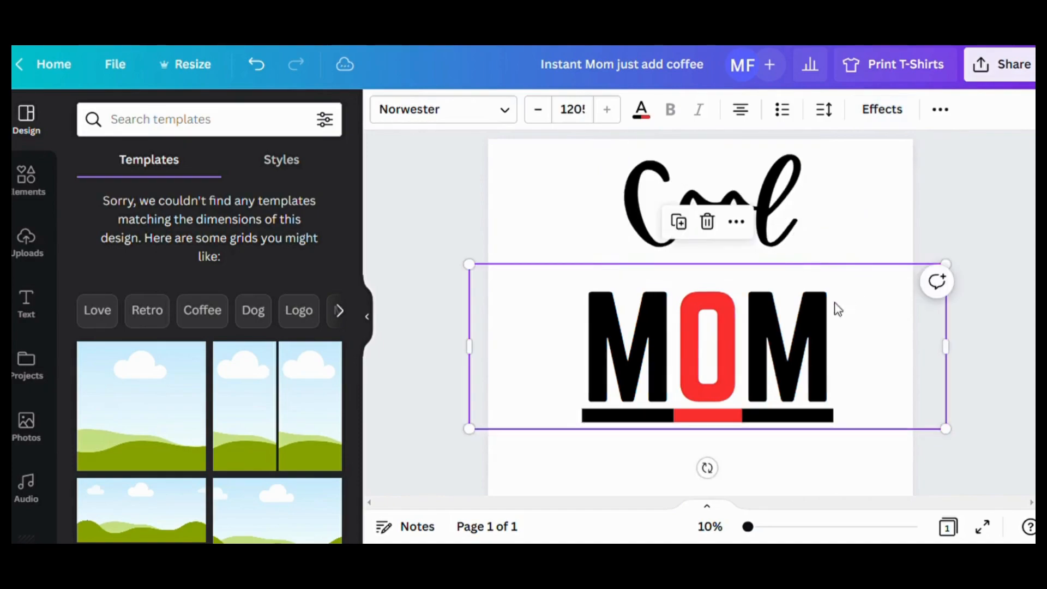
- Set the font of the "Cool" heading to Barabara
{"action": "left_click", "coordinate": [627, 208]}
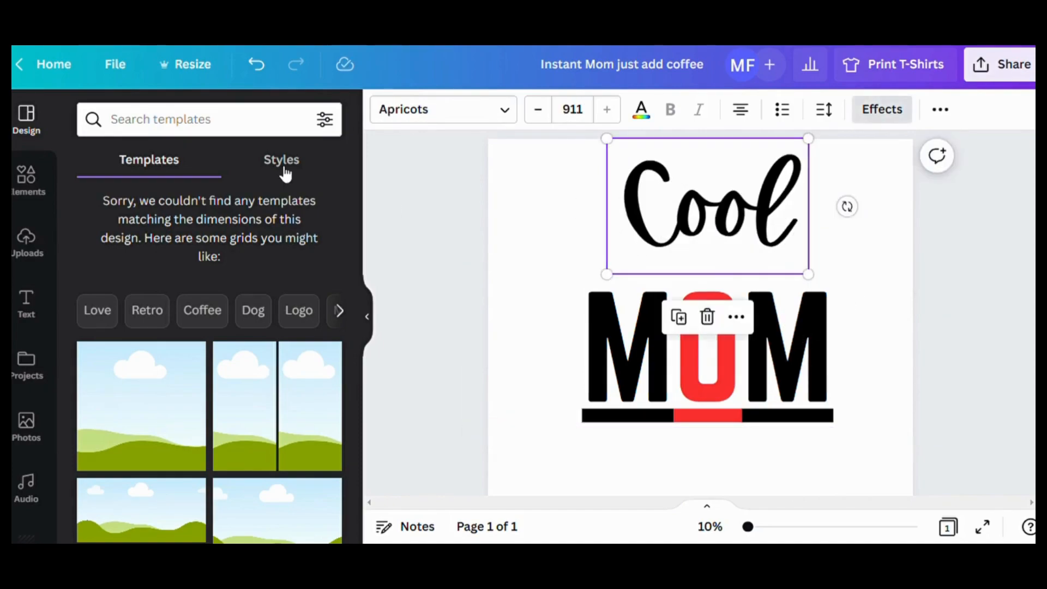
{"action": "left_click", "coordinate": [503, 108]}
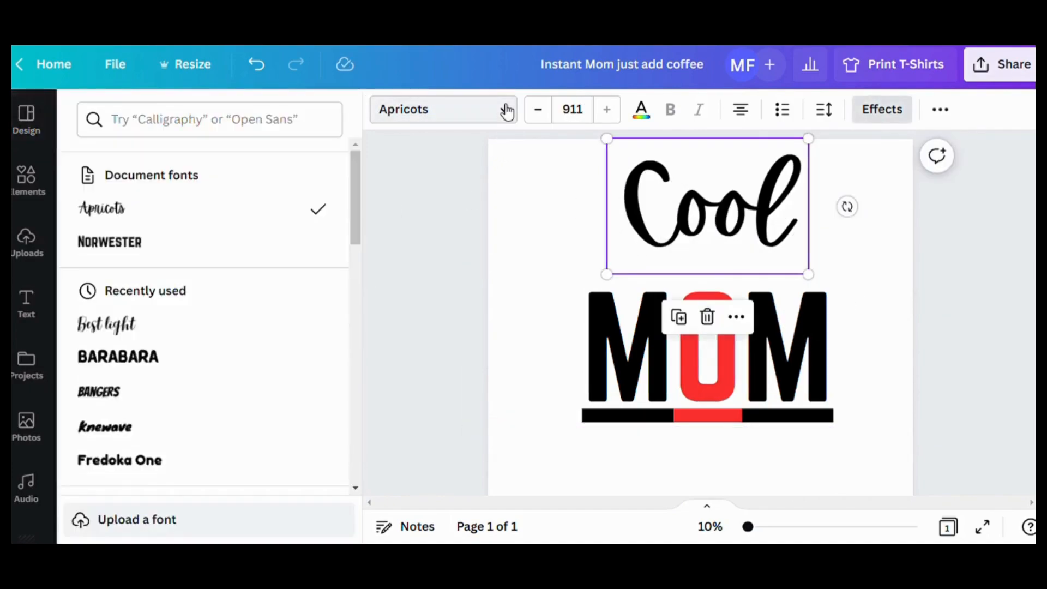
{"action": "left_click", "coordinate": [174, 363]}
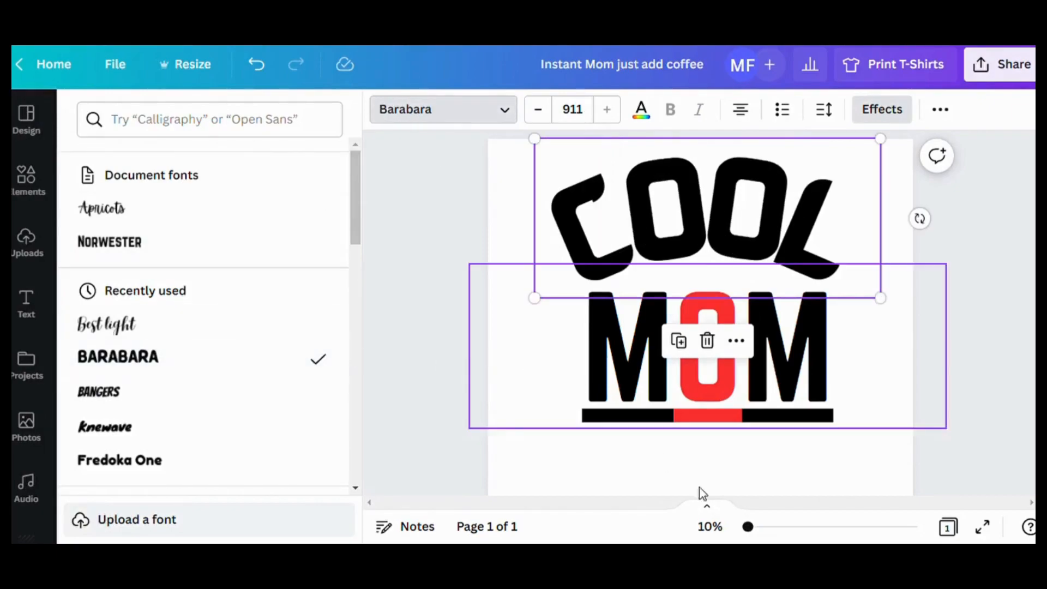
- Remove the curve from the "COOL" heading by setting its effect shape to None
{"action": "left_click", "coordinate": [757, 255]}
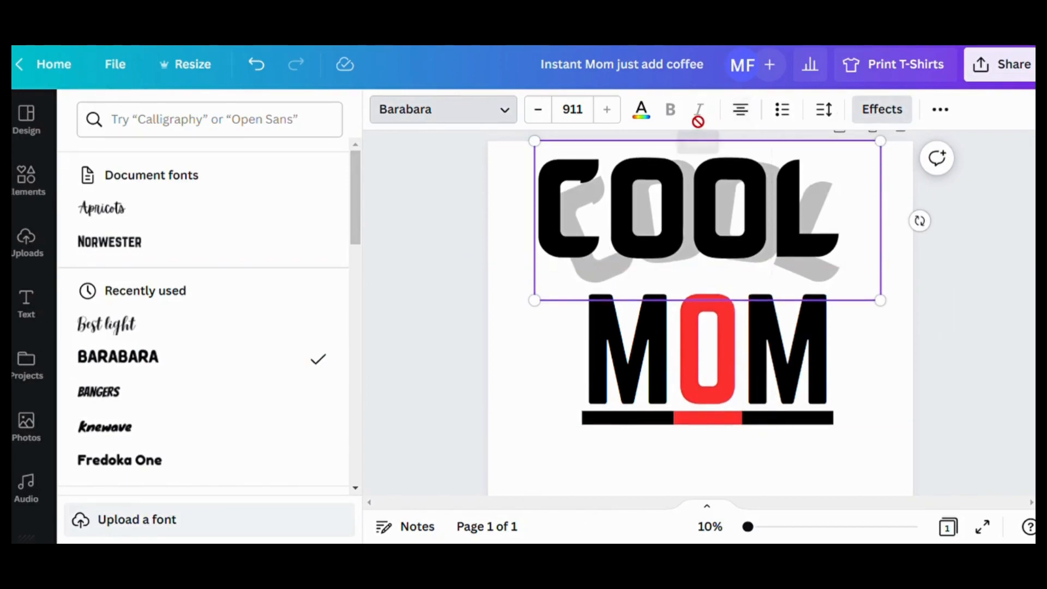
{"action": "left_click", "coordinate": [883, 110]}
{"action": "scroll", "coordinate": [398, 370], "scroll_direction": "down", "scroll_amount": 3}
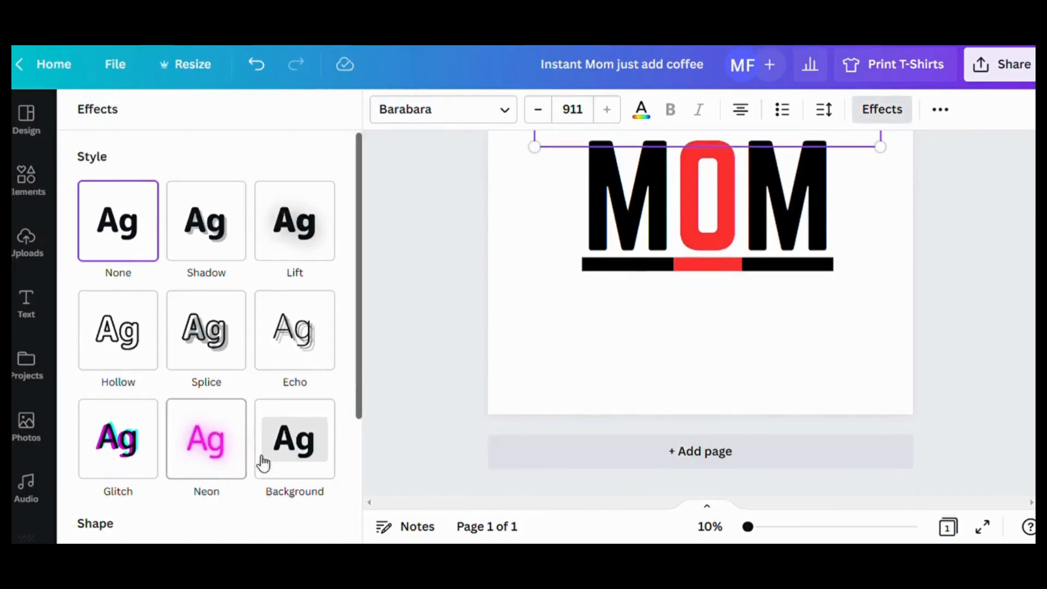
{"action": "scroll", "coordinate": [263, 463], "scroll_direction": "down", "scroll_amount": 3}
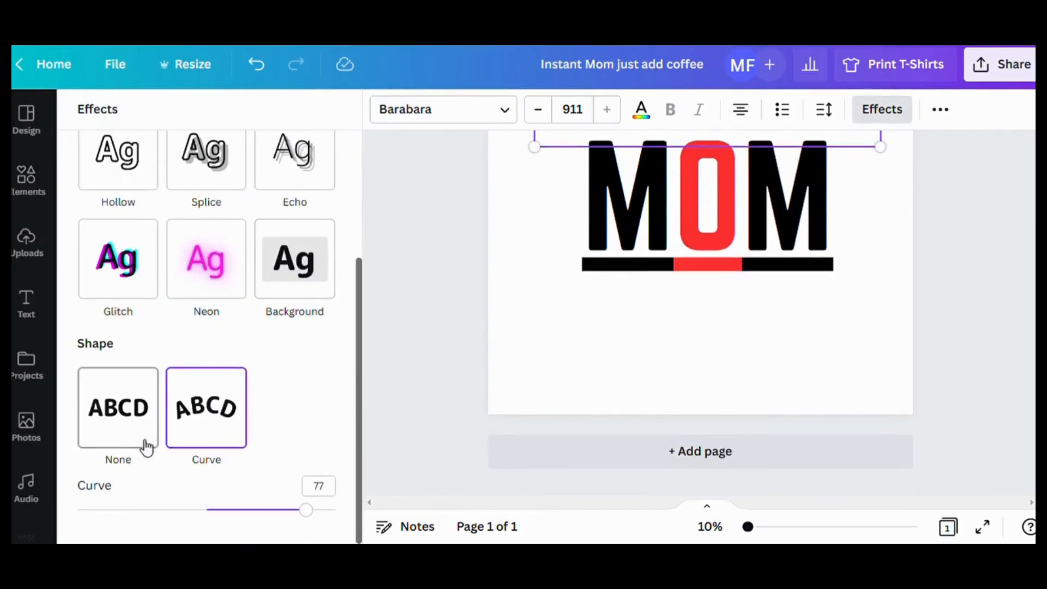
{"action": "left_click", "coordinate": [125, 420]}
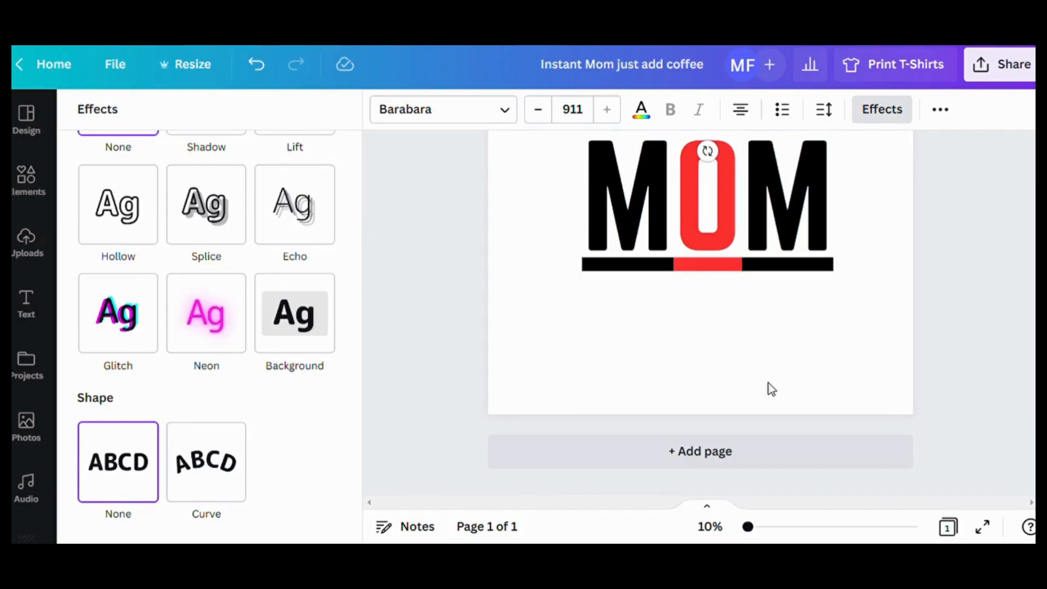
{"action": "scroll", "coordinate": [766, 390], "scroll_direction": "up", "scroll_amount": 3}
- Position the straight "COOL" heading above "MOM" and enlarge it to size 983
{"action": "mouse_move", "coordinate": [790, 246]}
{"action": "left_mouse_down"}
{"action": "mouse_move", "coordinate": [801, 250]}
{"action": "mouse_move", "coordinate": [794, 256]}
{"action": "left_mouse_up"}
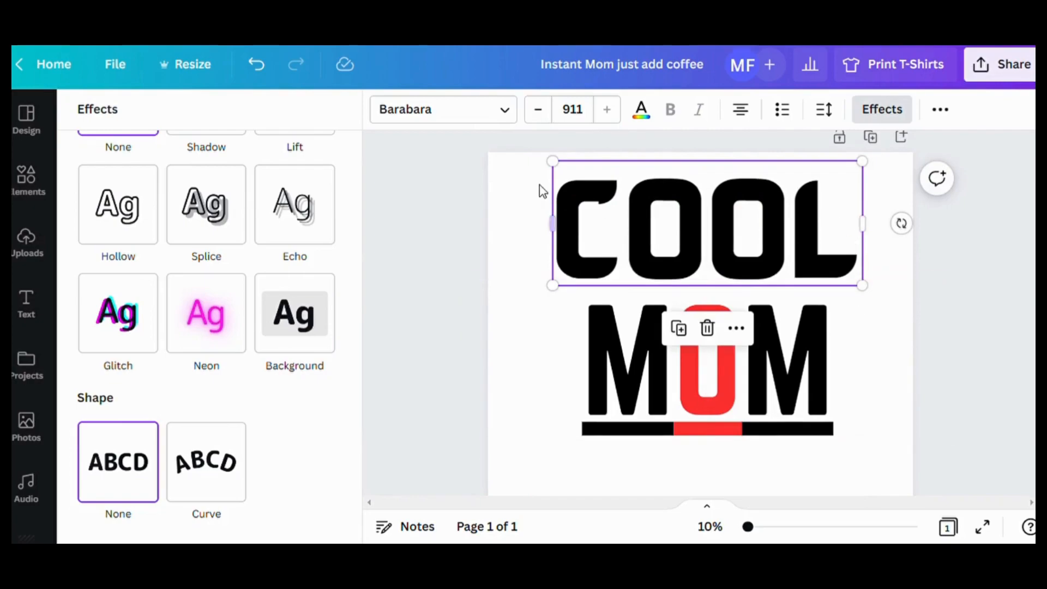
{"action": "left_click_drag", "start_coordinate": [553, 162], "coordinate": [536, 155]}
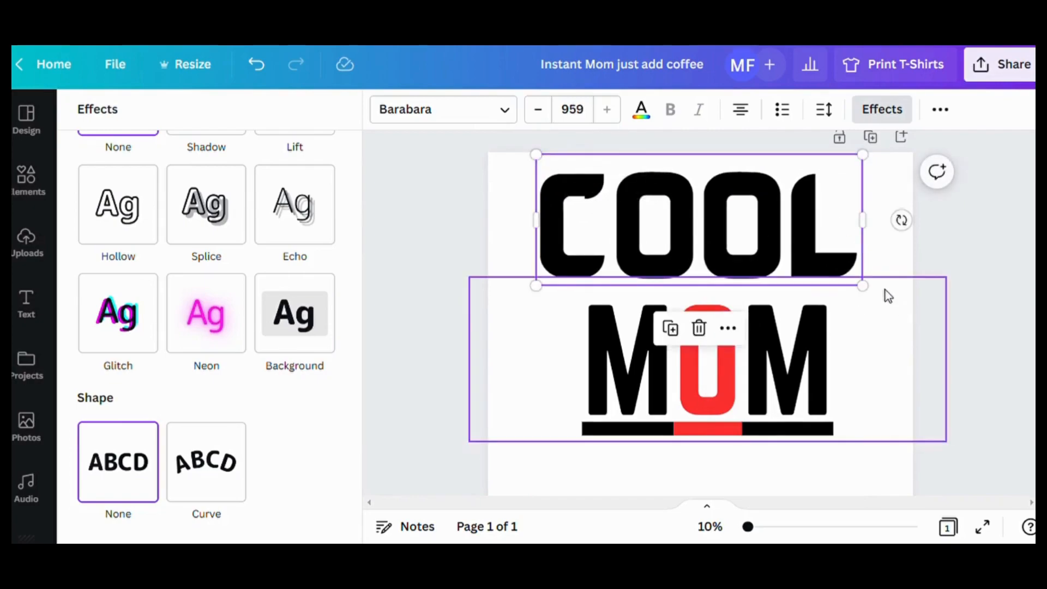
{"action": "left_click_drag", "start_coordinate": [867, 288], "coordinate": [855, 287]}
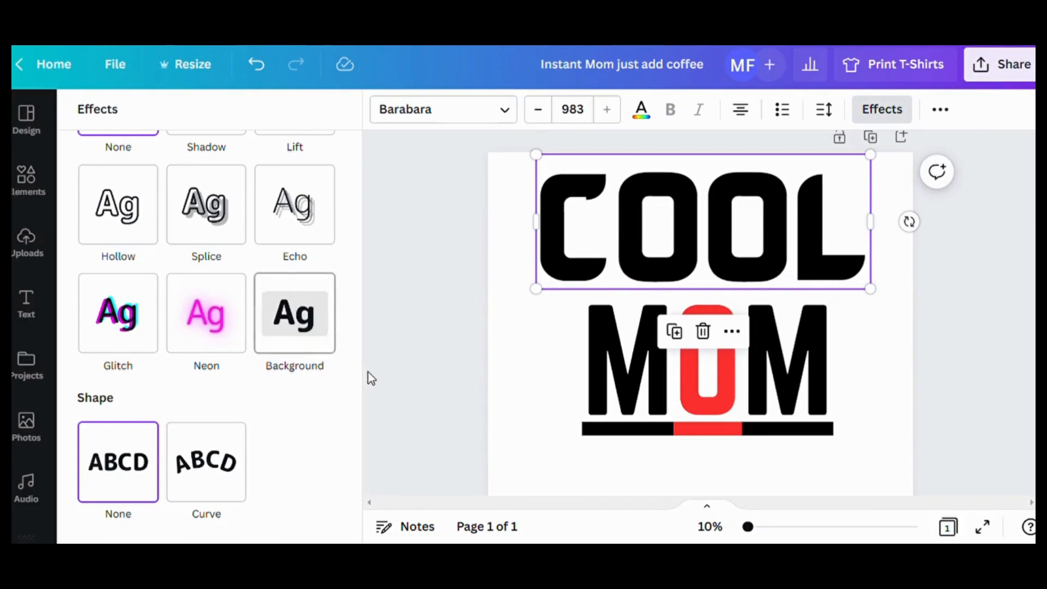
- Select all the letters of the "MOM" heading and colour them black
{"action": "left_click", "coordinate": [626, 385]}
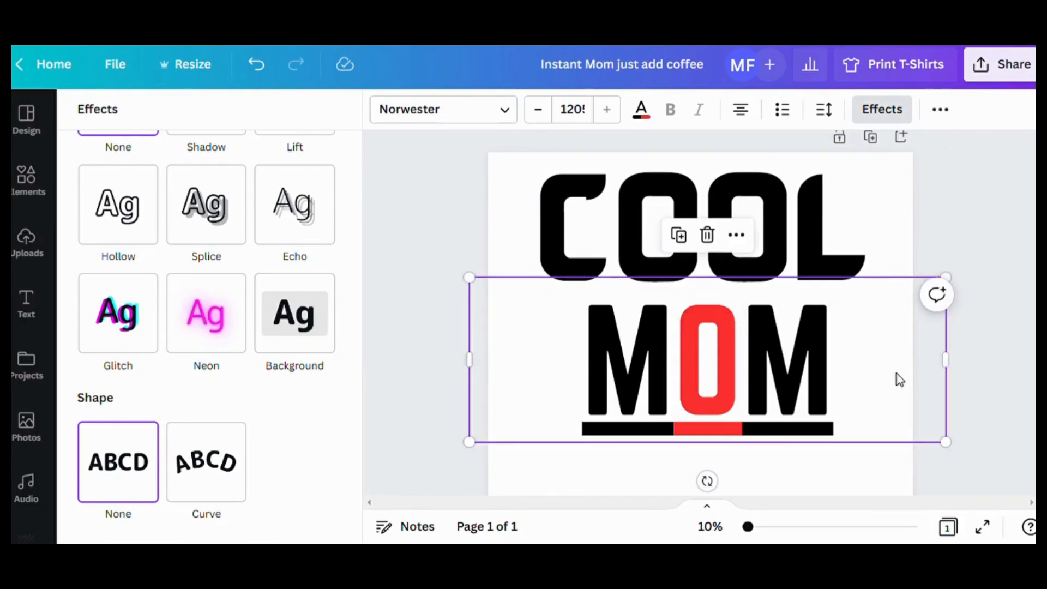
{"action": "left_click", "coordinate": [846, 384]}
{"action": "left_click_drag", "start_coordinate": [839, 382], "coordinate": [626, 373]}
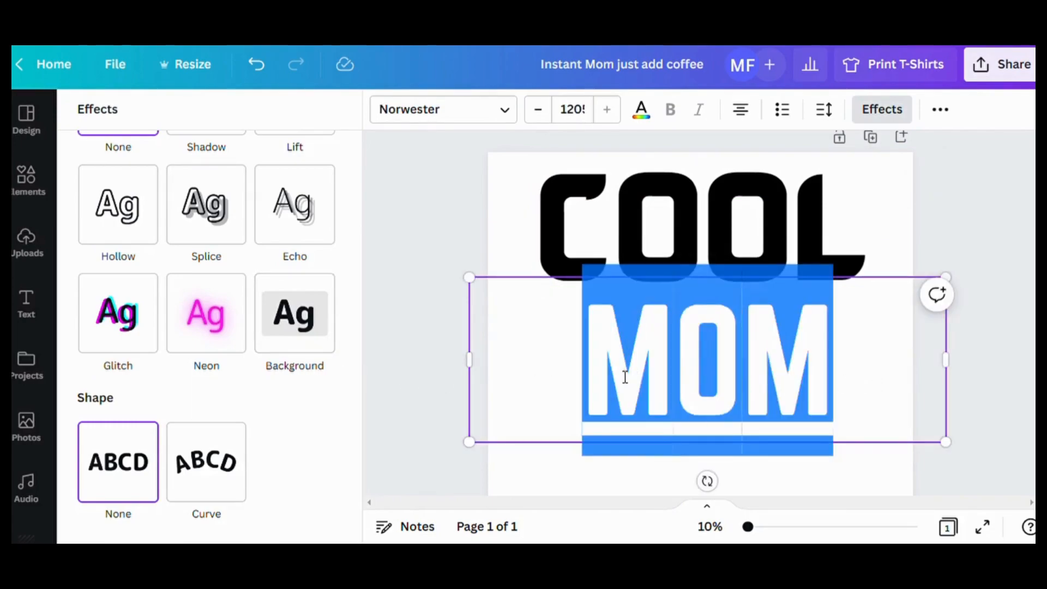
{"action": "left_click", "coordinate": [641, 110]}
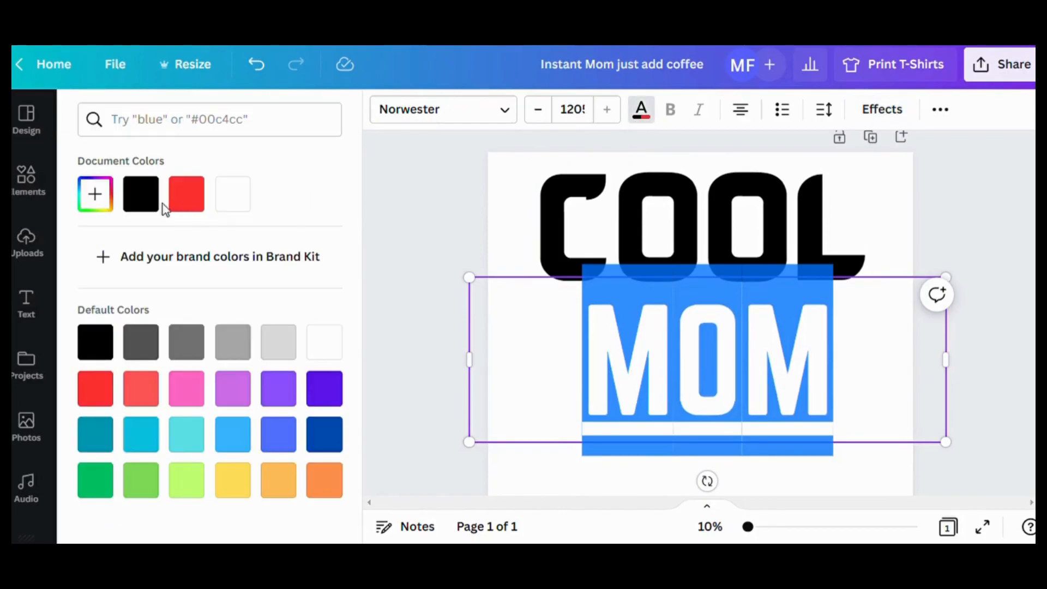
- Remove the underline from the "MOM" heading
{"action": "left_click", "coordinate": [883, 110]}
{"action": "scroll", "coordinate": [212, 343], "scroll_direction": "down", "scroll_amount": 3}
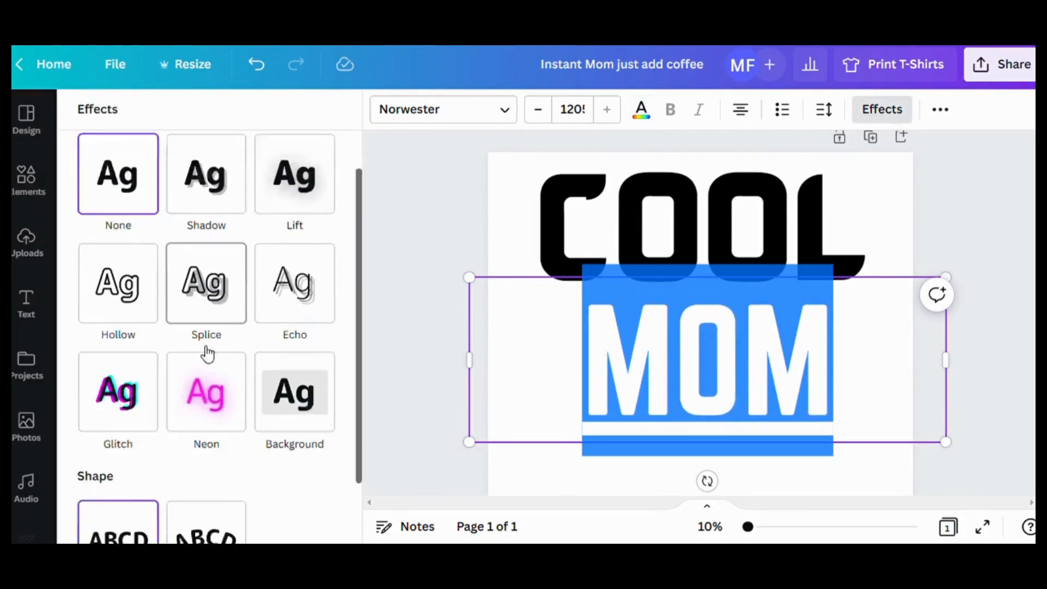
{"action": "left_click", "coordinate": [940, 110]}
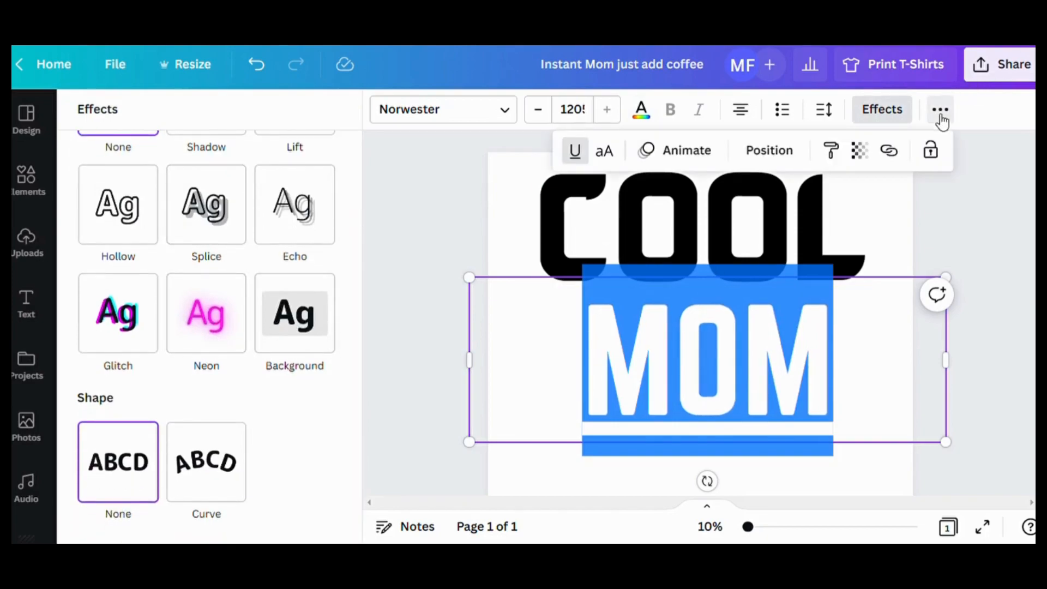
{"action": "left_click", "coordinate": [576, 152]}
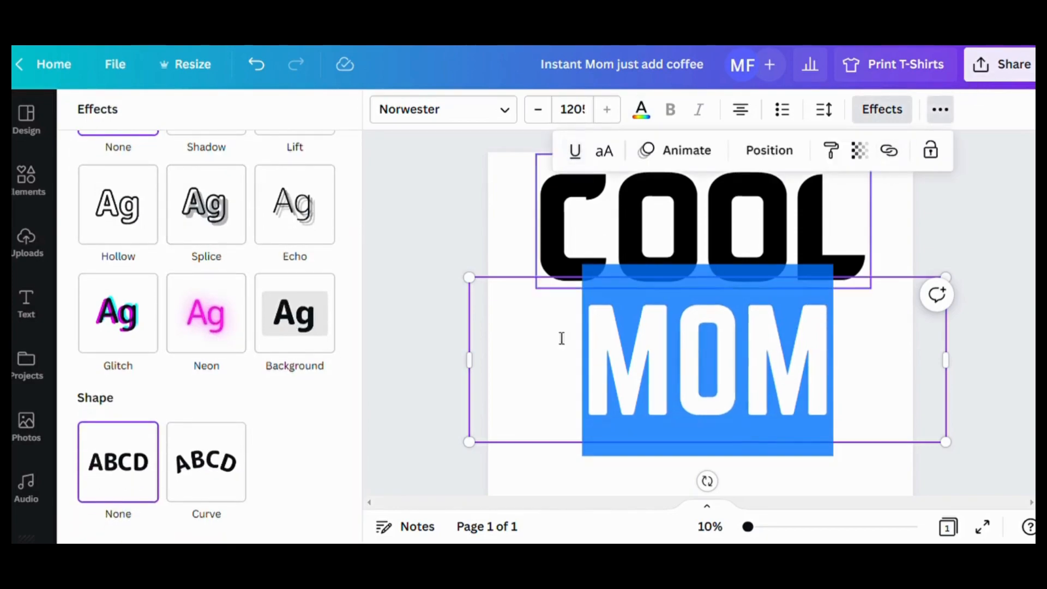
{"action": "left_click", "coordinate": [913, 370]}
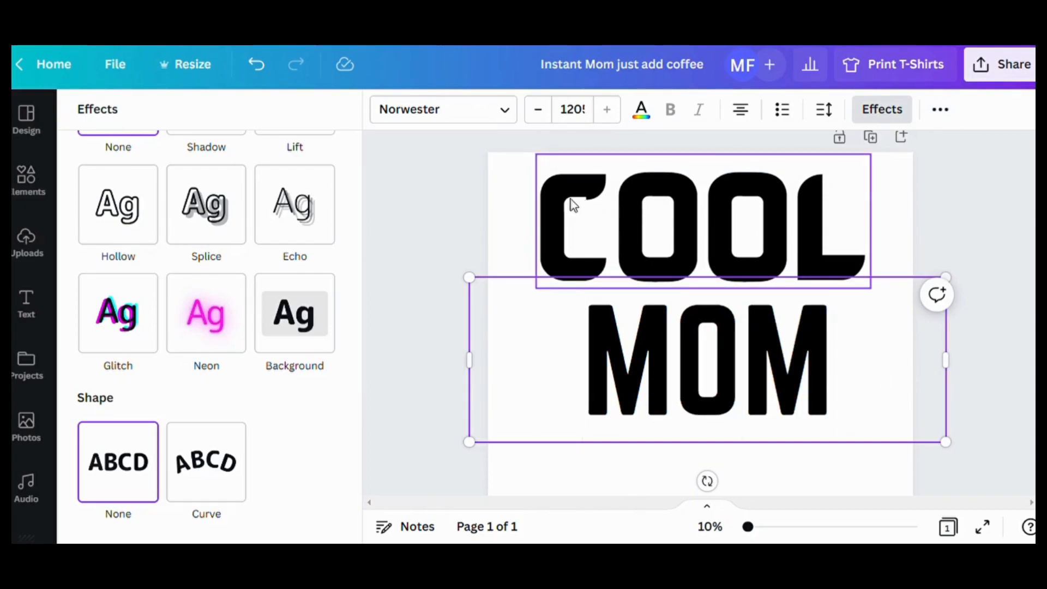
- Change the "MOM" heading's font to Fredoka One and nudge "COOL" slightly up and to the right above it
{"action": "left_click", "coordinate": [505, 112]}
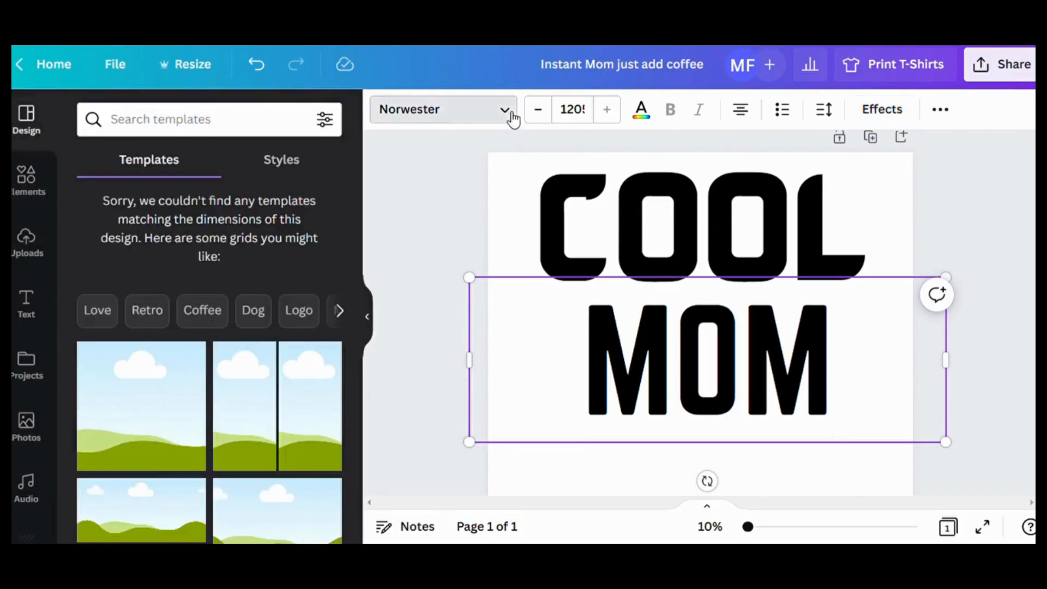
{"action": "left_click", "coordinate": [509, 113]}
{"action": "scroll", "coordinate": [165, 376], "scroll_direction": "down", "scroll_amount": 5}
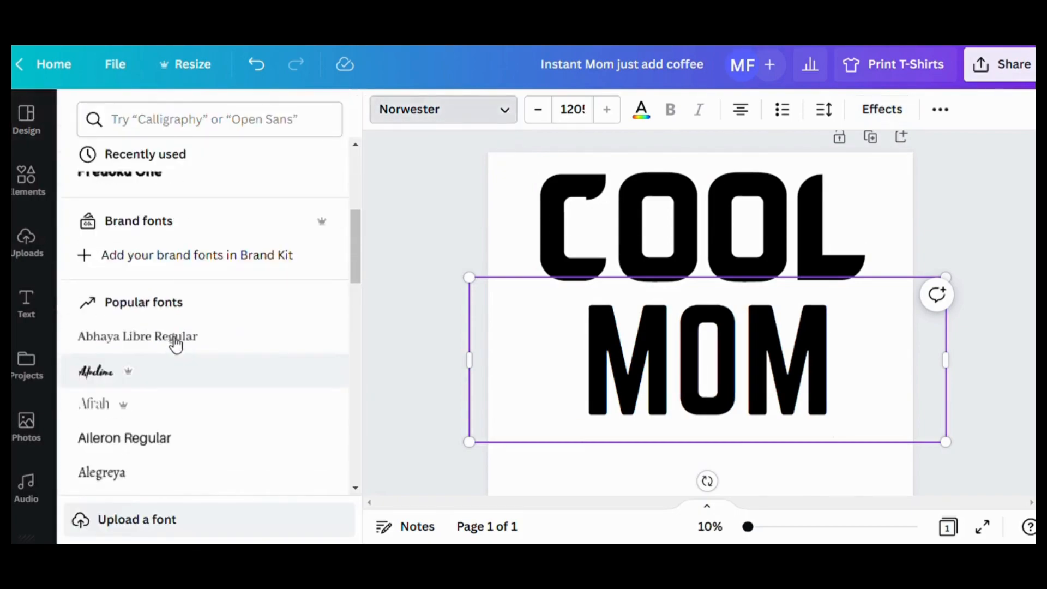
{"action": "scroll", "coordinate": [280, 336], "scroll_direction": "up", "scroll_amount": 3}
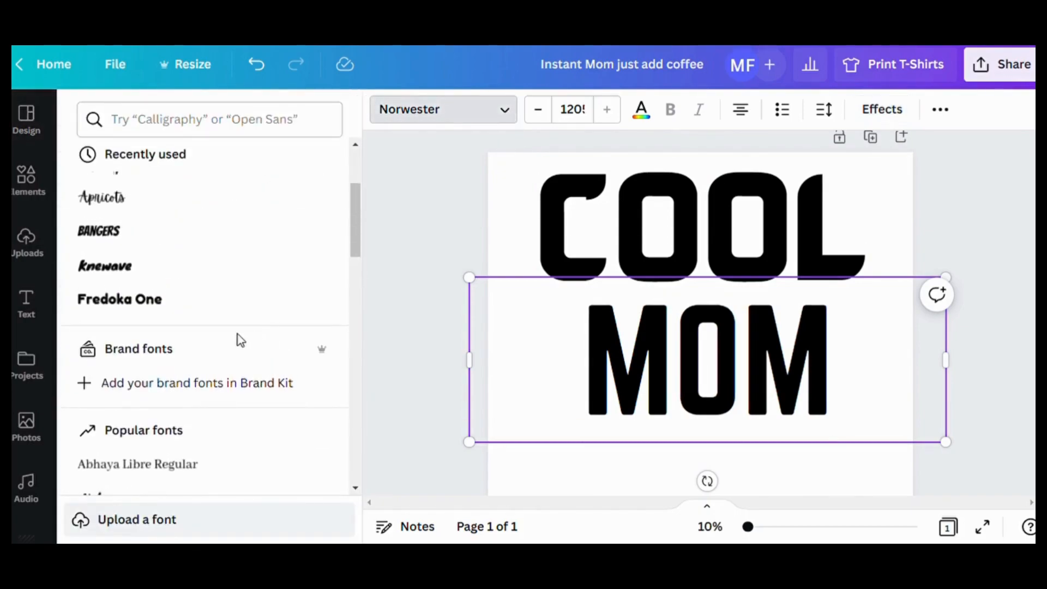
{"action": "left_click", "coordinate": [138, 268]}
{"action": "left_click_drag", "start_coordinate": [851, 385], "coordinate": [773, 385]}
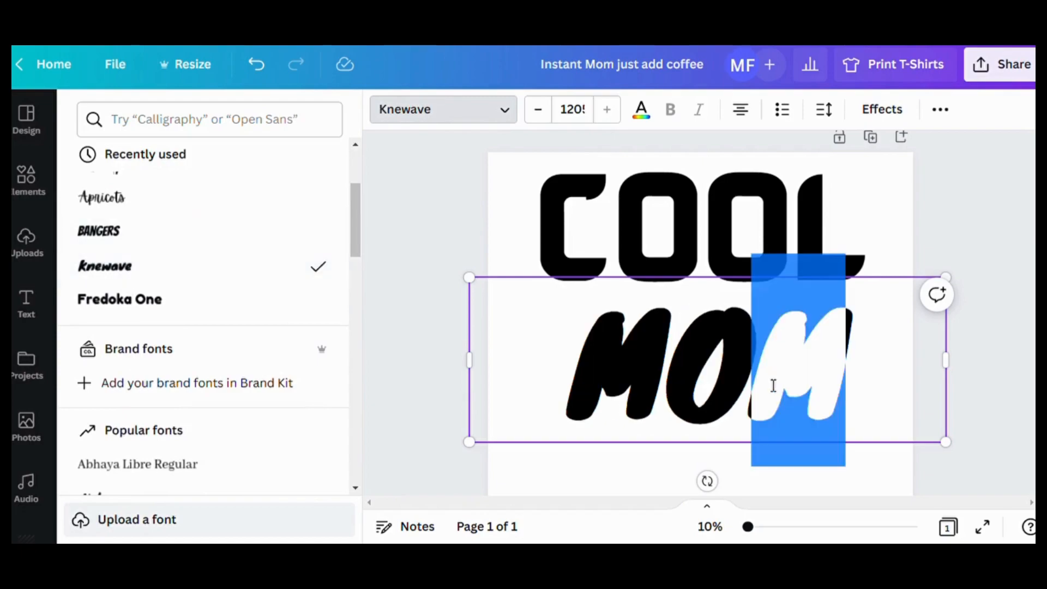
{"action": "left_click", "coordinate": [574, 371]}
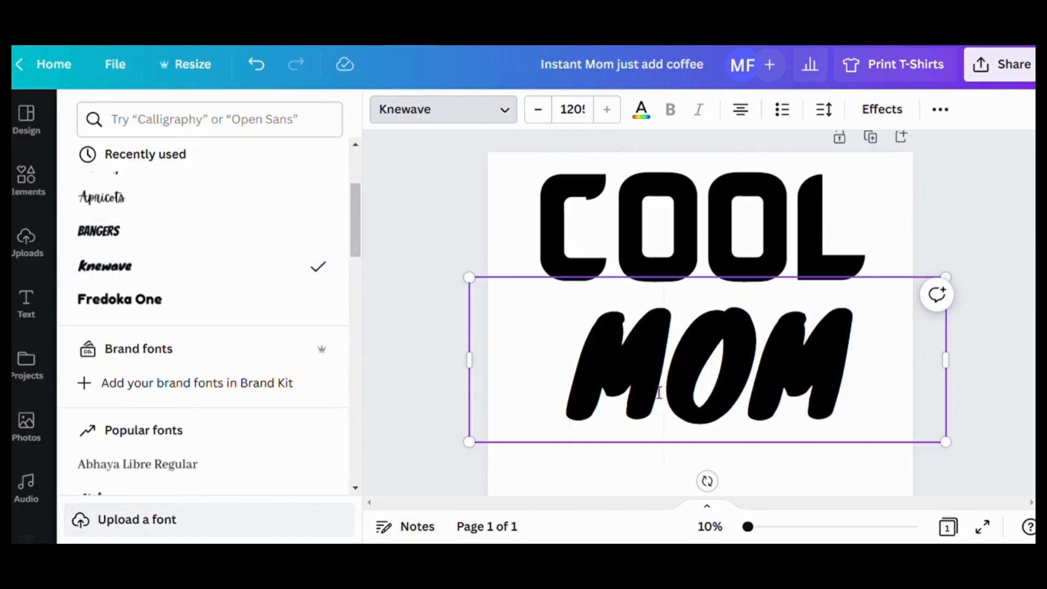
{"action": "left_click", "coordinate": [165, 306]}
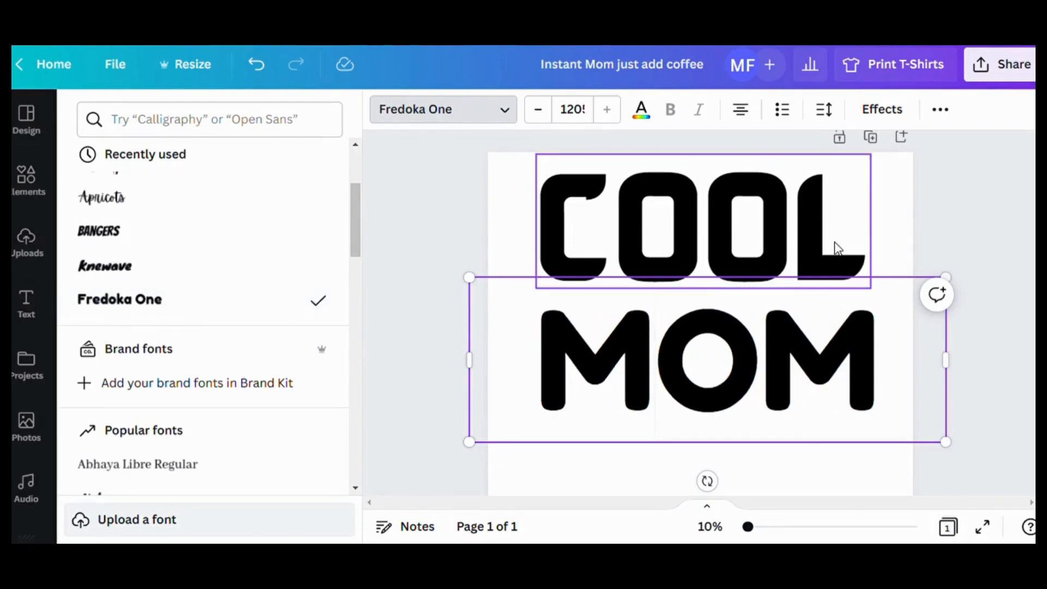
{"action": "left_click_drag", "start_coordinate": [838, 248], "coordinate": [857, 244]}
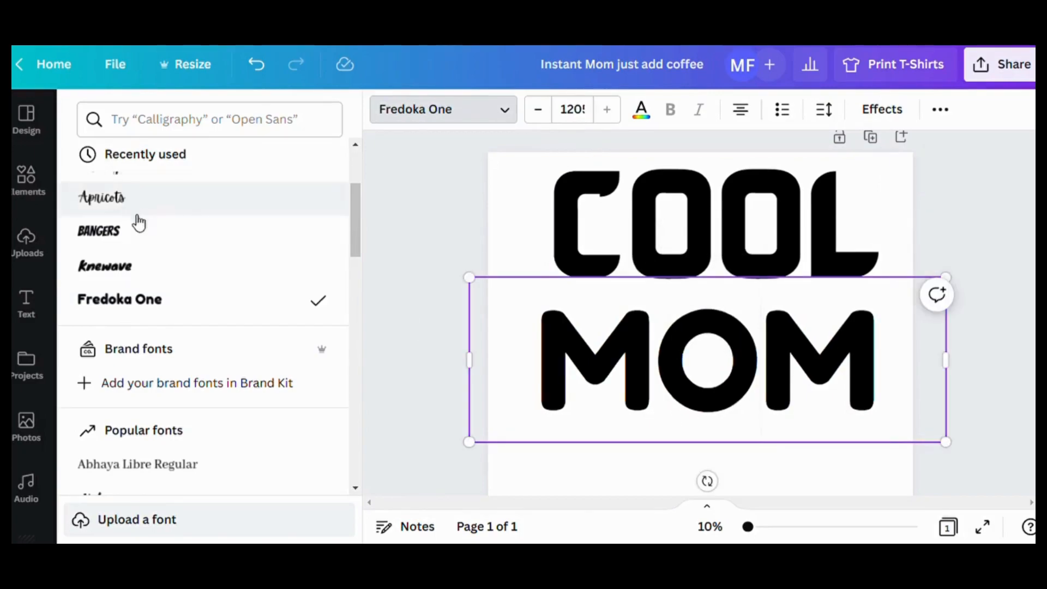
- Find a "heart" element, add the solid red heart graphic, shrink it and place it over the last "M" of "MOM"
{"action": "left_click", "coordinate": [33, 183]}
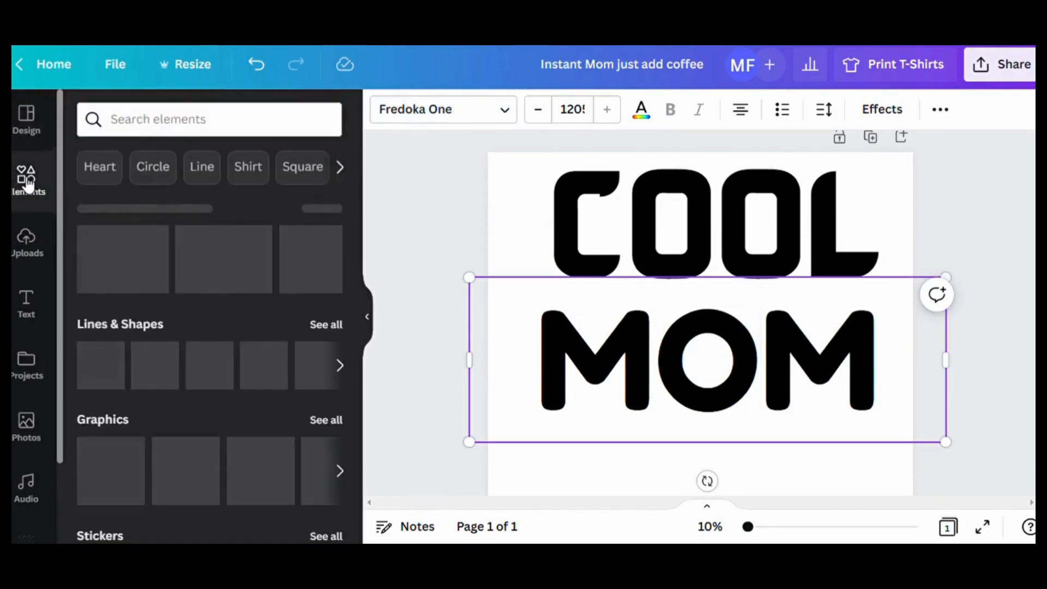
{"action": "left_click", "coordinate": [162, 128]}
{"action": "type", "text": "heart"}
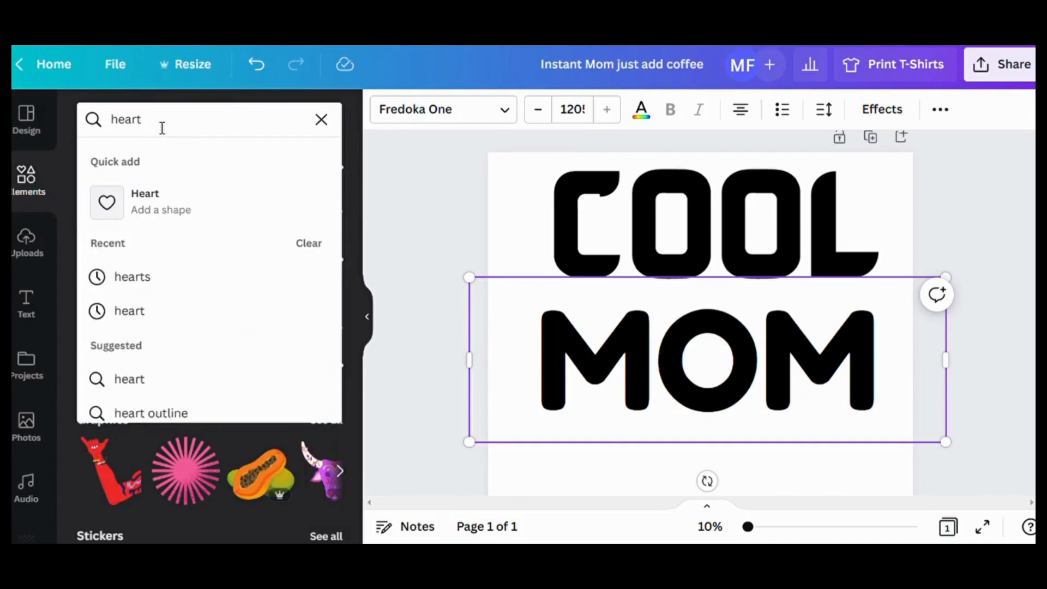
{"action": "key", "text": "Return"}
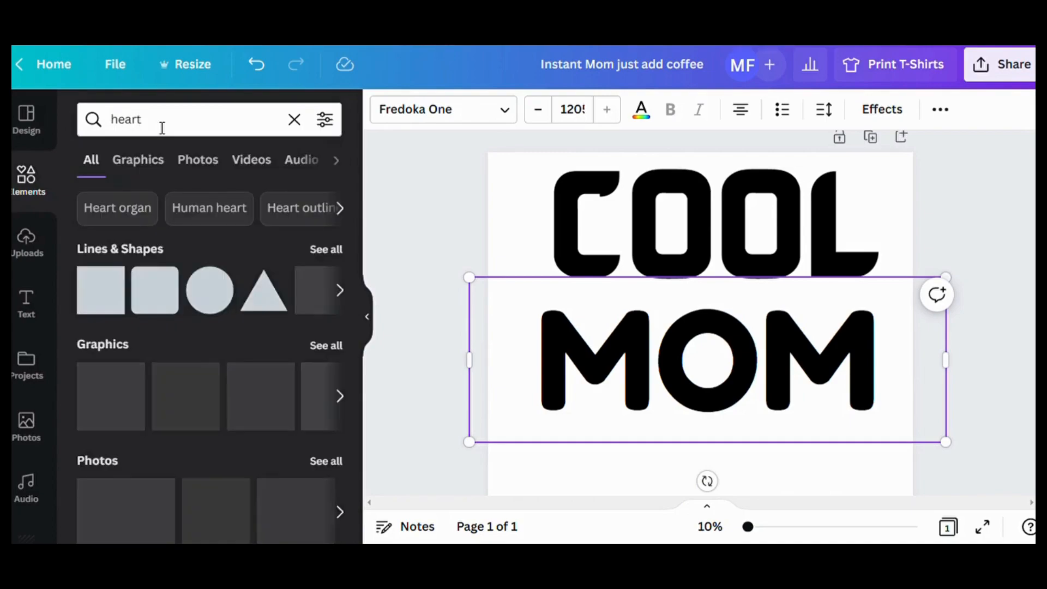
{"action": "scroll", "coordinate": [203, 417], "scroll_direction": "down", "scroll_amount": 1}
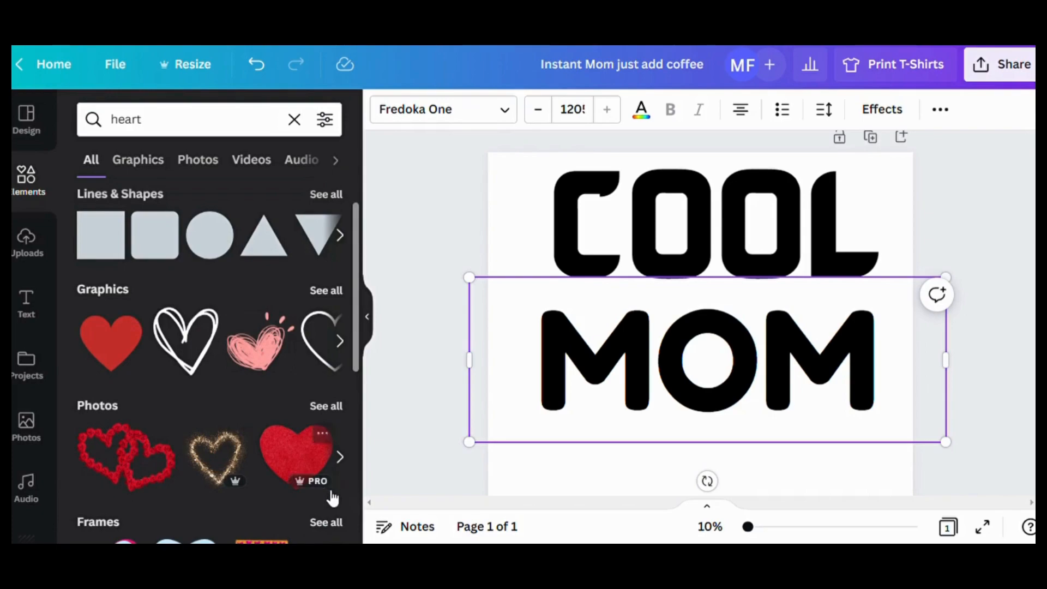
{"action": "left_click", "coordinate": [109, 360]}
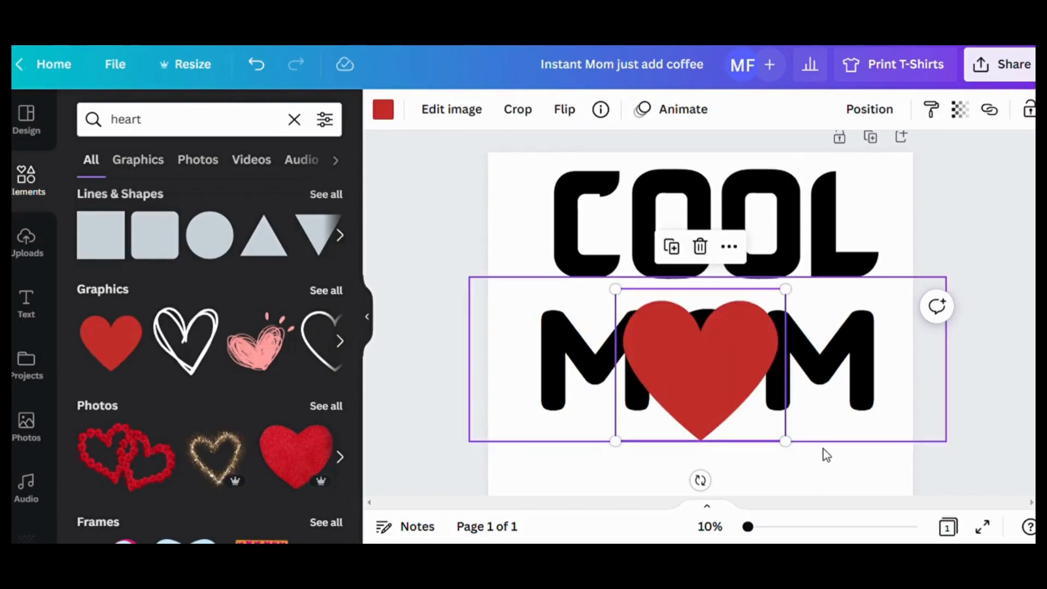
{"action": "left_click_drag", "start_coordinate": [793, 450], "coordinate": [857, 445]}
- Replace the "O" in the "MOM" heading with blank space wide enough for the heart
{"action": "left_click", "coordinate": [738, 359]}
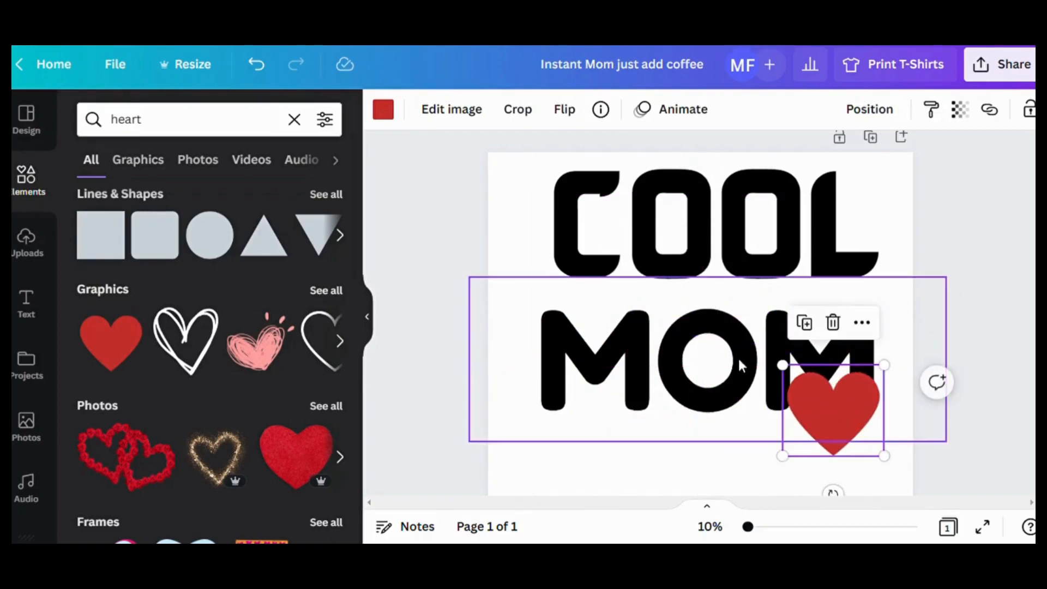
{"action": "left_click_drag", "start_coordinate": [761, 363], "coordinate": [698, 363]}
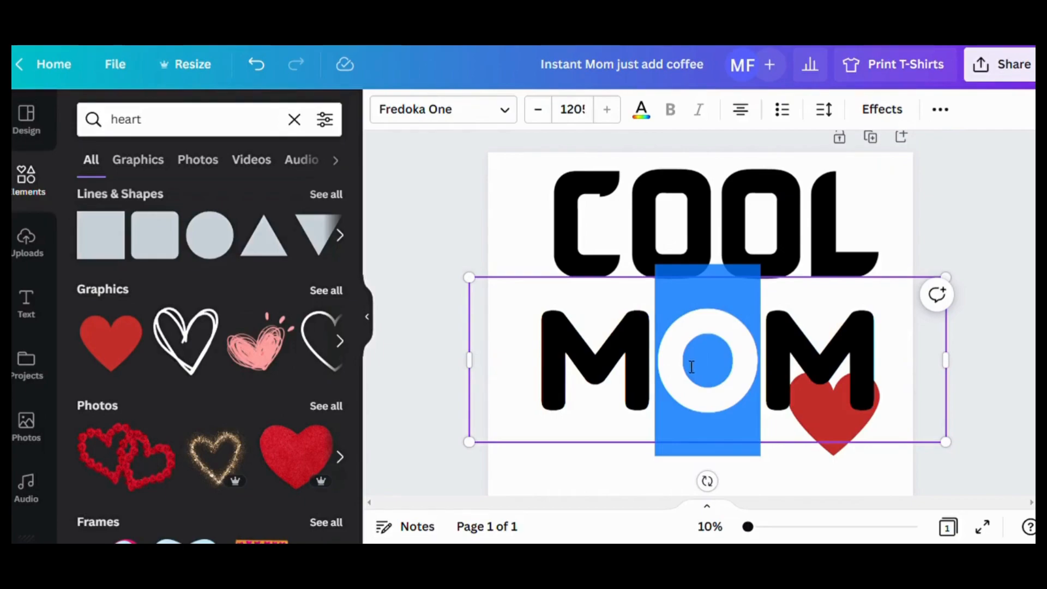
{"action": "key", "text": "BackSpace"}
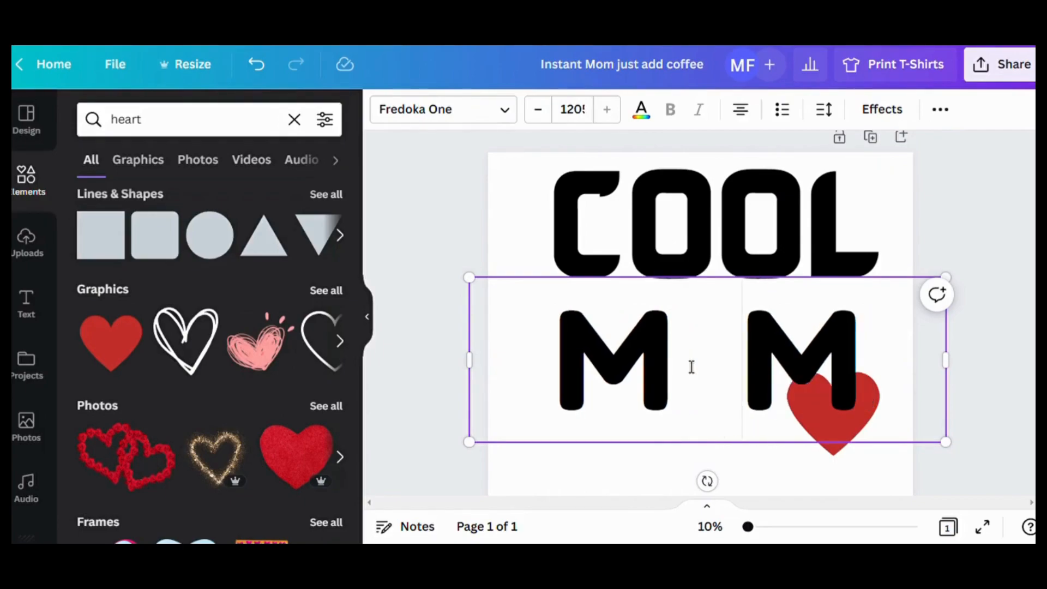
- Move the red heart into the gap between the two "M" letters and enlarge it slightly to match their height
{"action": "left_click", "coordinate": [794, 476]}
{"action": "left_click", "coordinate": [821, 427]}
{"action": "left_click_drag", "start_coordinate": [821, 427], "coordinate": [724, 371]}
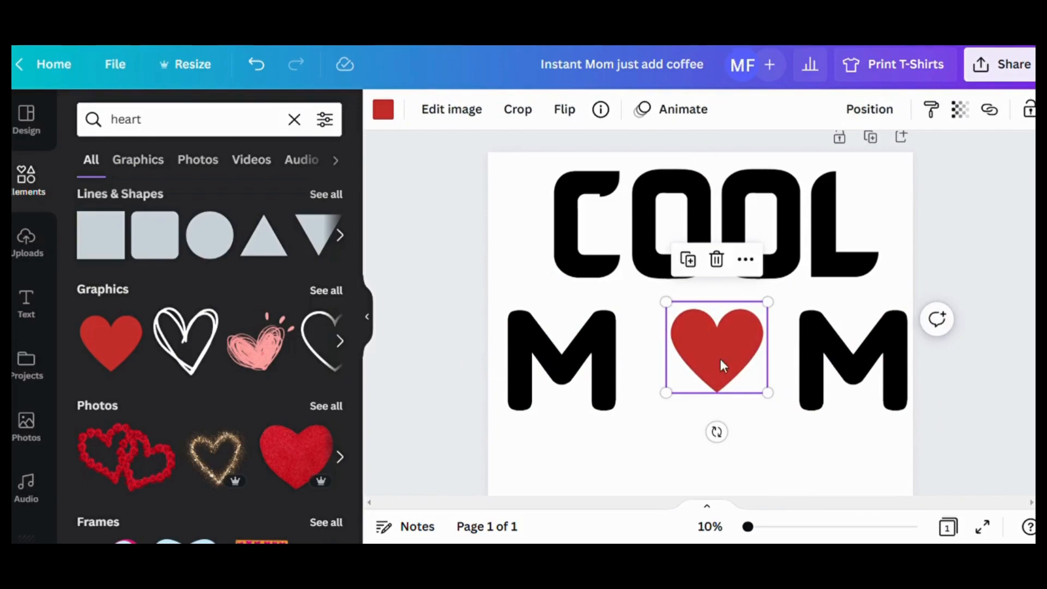
{"action": "left_click_drag", "start_coordinate": [674, 408], "coordinate": [658, 422]}
- Shrink the "M M" heading from both sides so its letters flank the heart evenly, and nudge it slightly down
{"action": "left_click", "coordinate": [804, 358]}
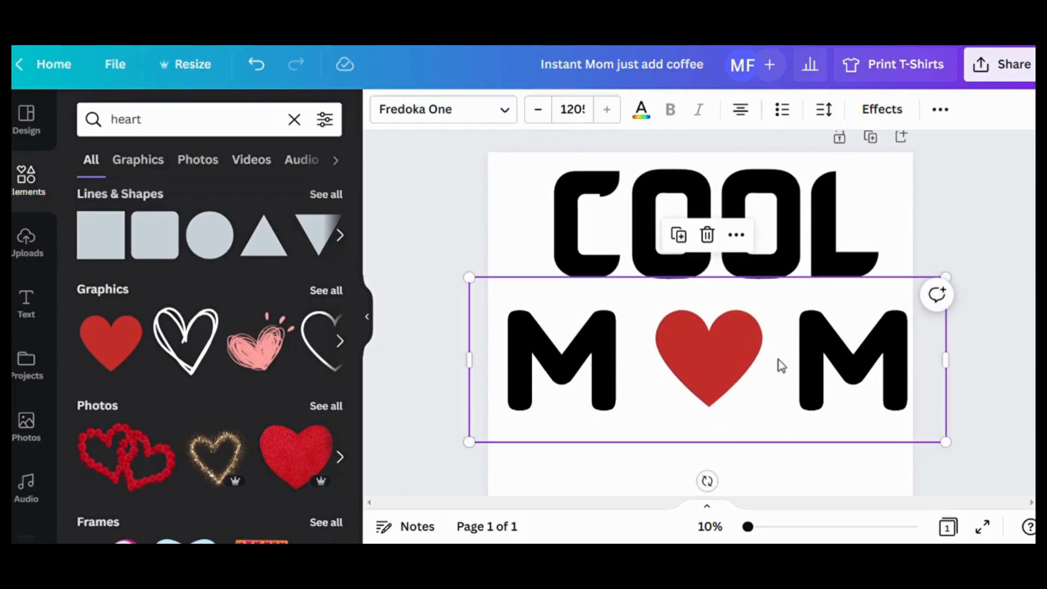
{"action": "double_click", "coordinate": [785, 358]}
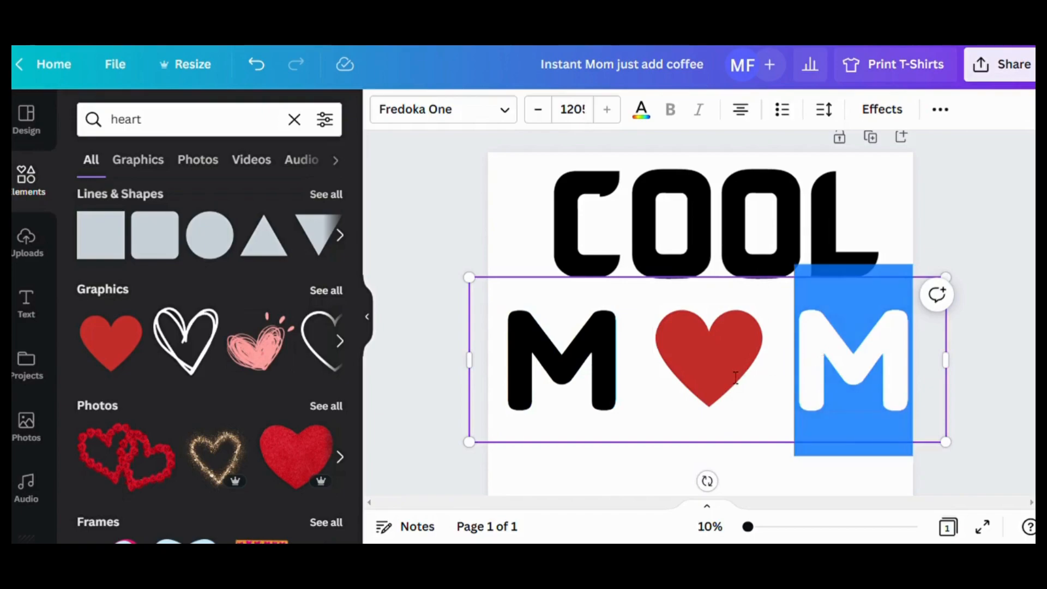
{"action": "left_click", "coordinate": [734, 394]}
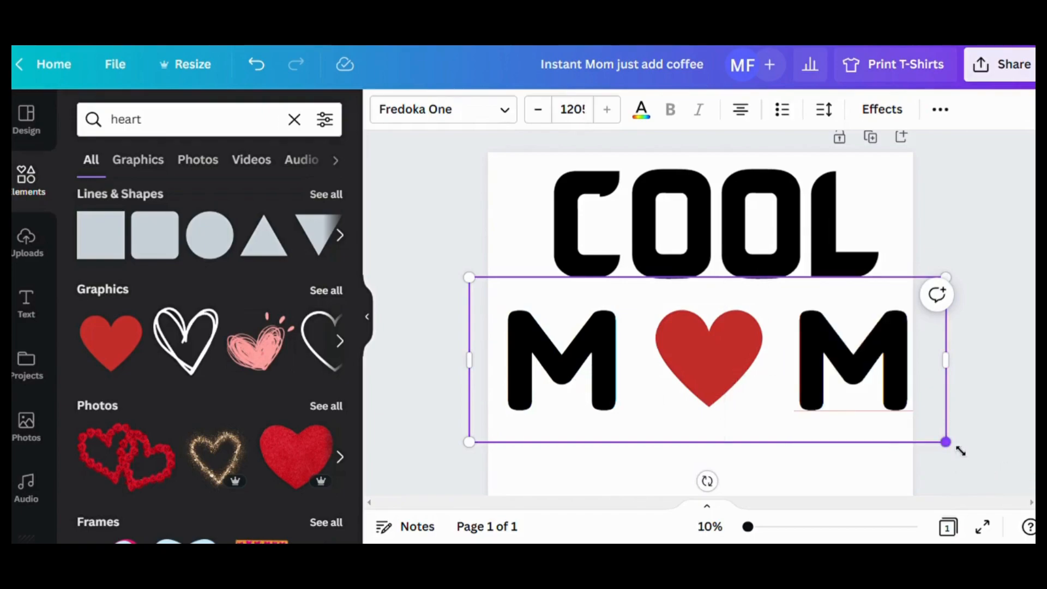
{"action": "left_click_drag", "start_coordinate": [946, 442], "coordinate": [912, 431]}
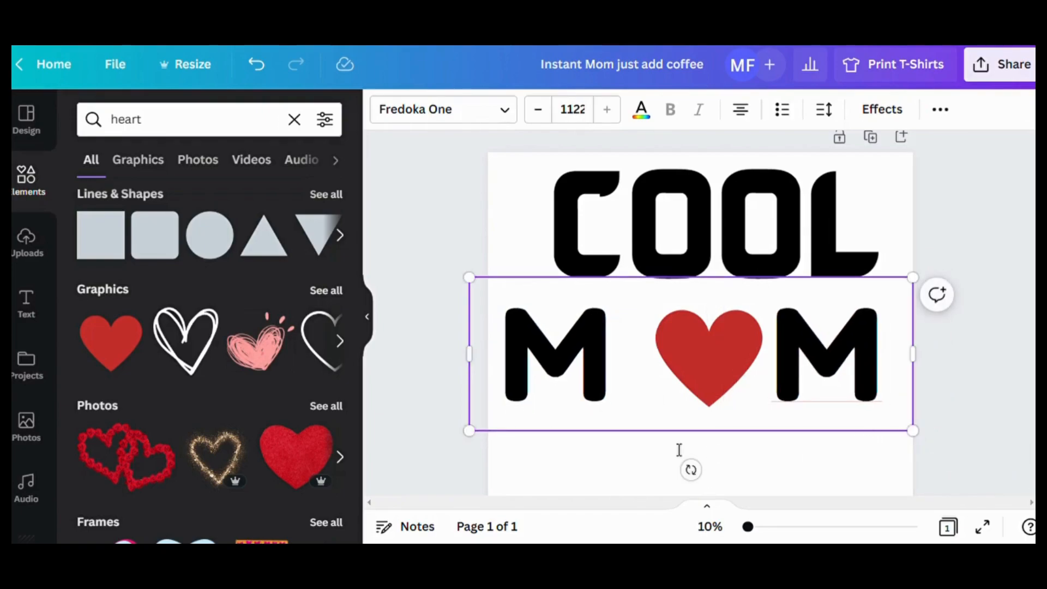
{"action": "left_click_drag", "start_coordinate": [470, 430], "coordinate": [505, 420]}
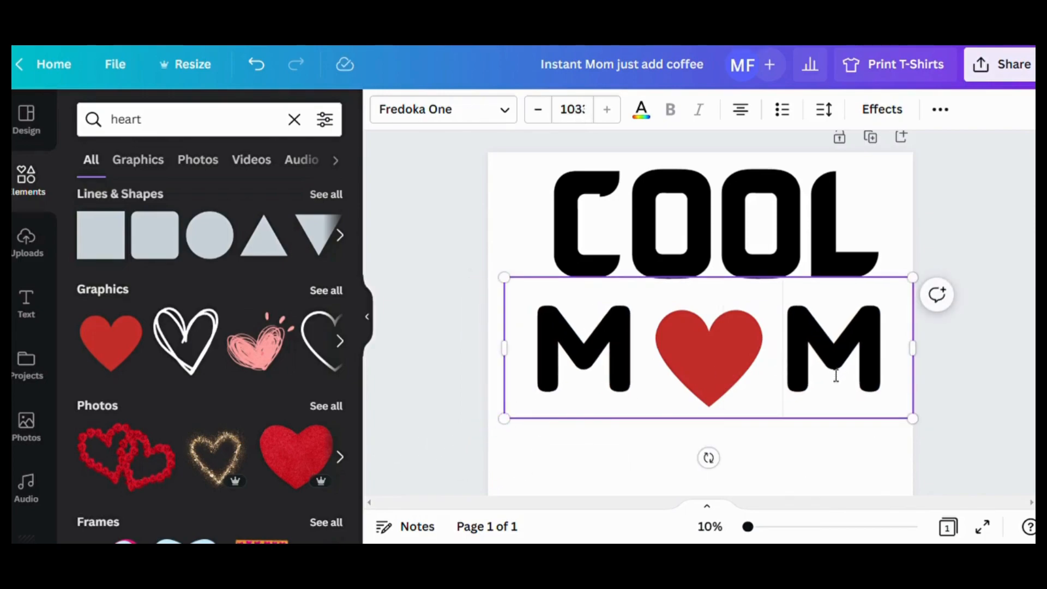
{"action": "left_click", "coordinate": [834, 486]}
{"action": "mouse_move", "coordinate": [837, 364]}
{"action": "left_mouse_down"}
{"action": "mouse_move", "coordinate": [837, 382]}
{"action": "mouse_move", "coordinate": [837, 369]}
{"action": "left_mouse_up"}
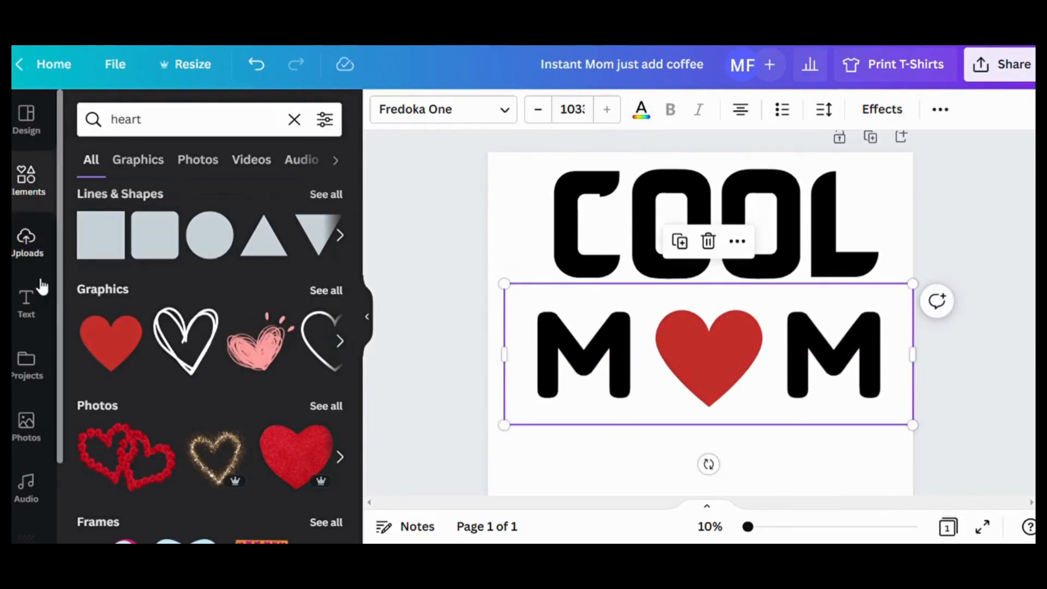
- Add a heading reading "O", centre it on the red heart and narrow its text box from both sides
{"action": "left_click", "coordinate": [27, 303]}
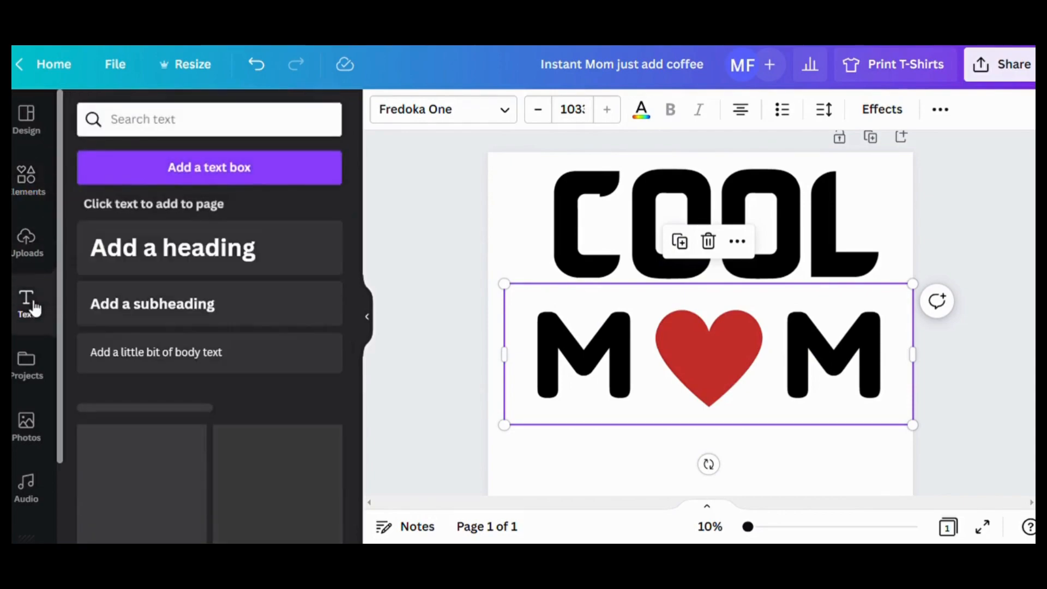
{"action": "left_click", "coordinate": [215, 248]}
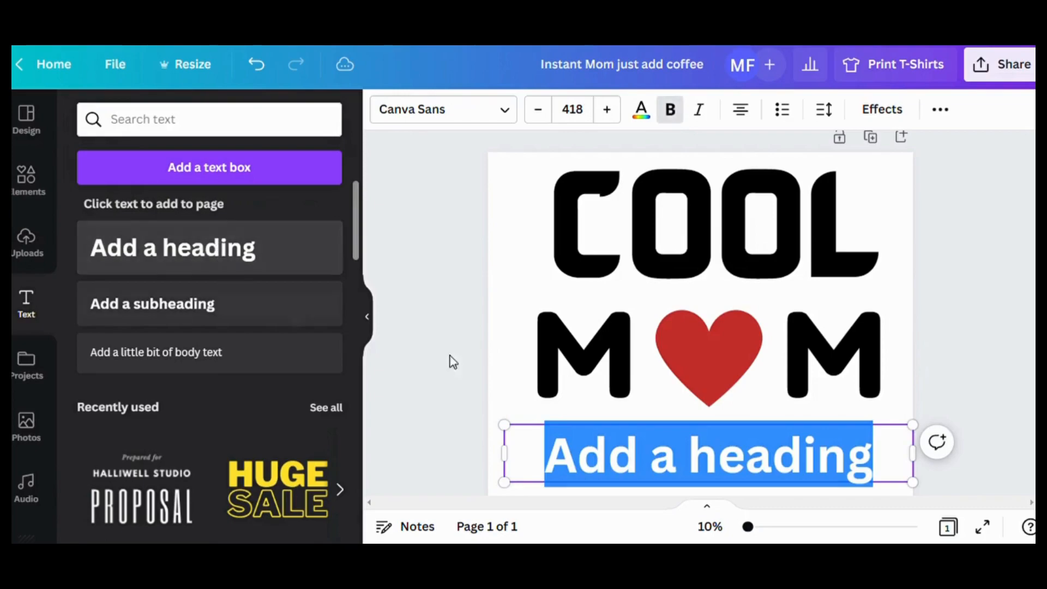
{"action": "type", "text": "O"}
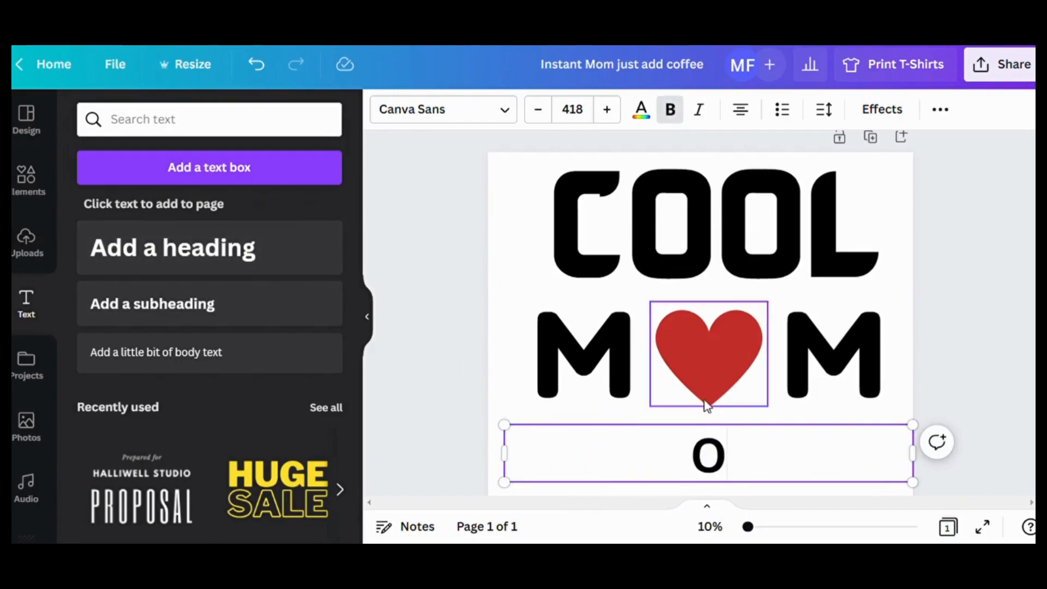
{"action": "left_click", "coordinate": [771, 417]}
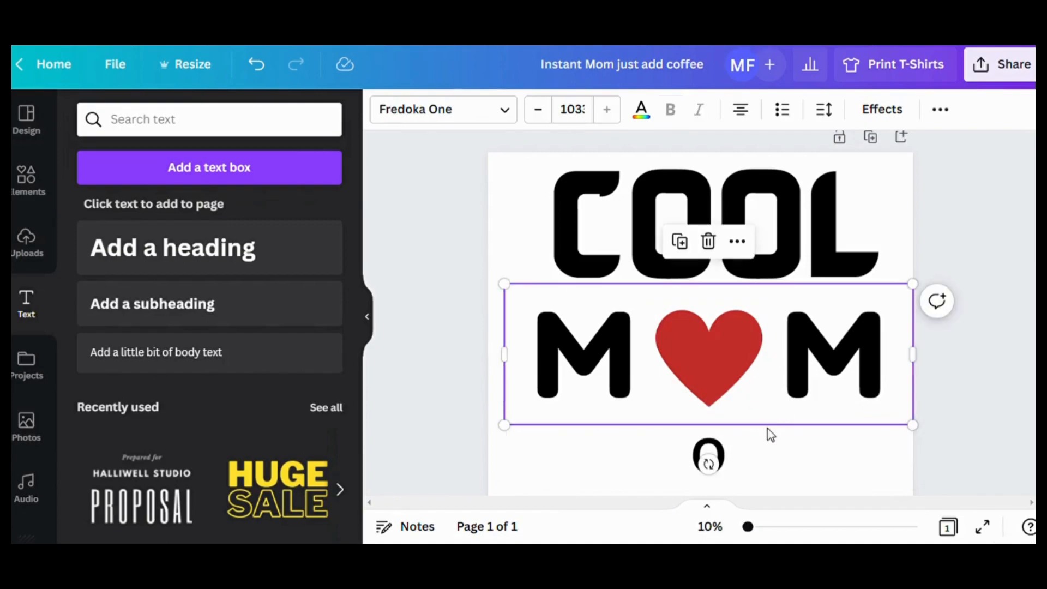
{"action": "left_click_drag", "start_coordinate": [734, 460], "coordinate": [747, 355]}
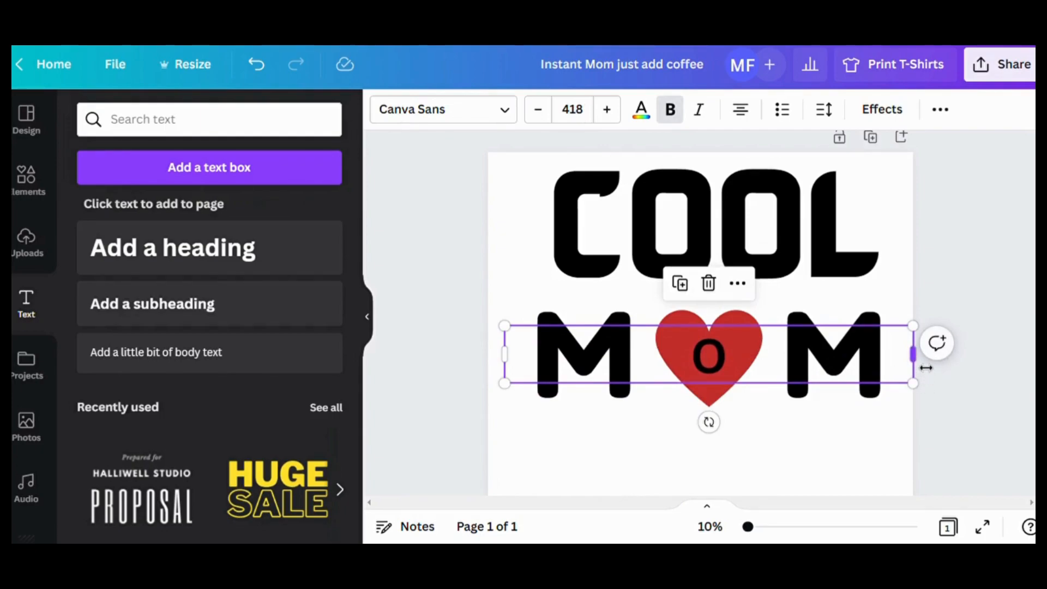
{"action": "left_click_drag", "start_coordinate": [924, 367], "coordinate": [820, 371]}
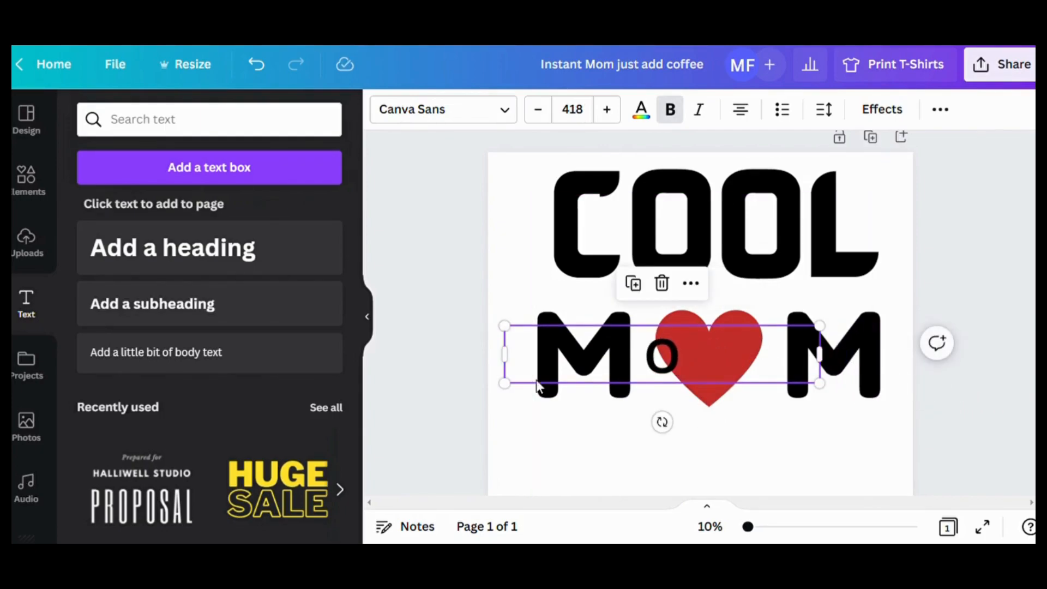
{"action": "left_click_drag", "start_coordinate": [503, 357], "coordinate": [600, 363]}
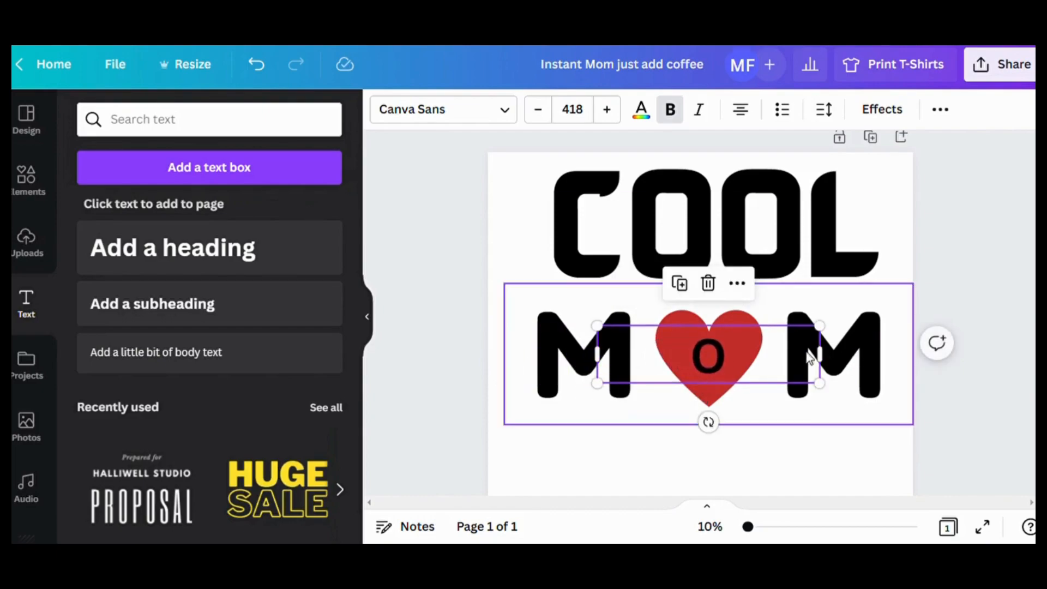
- Colour the "O" on the heart white
{"action": "double_click", "coordinate": [730, 352]}
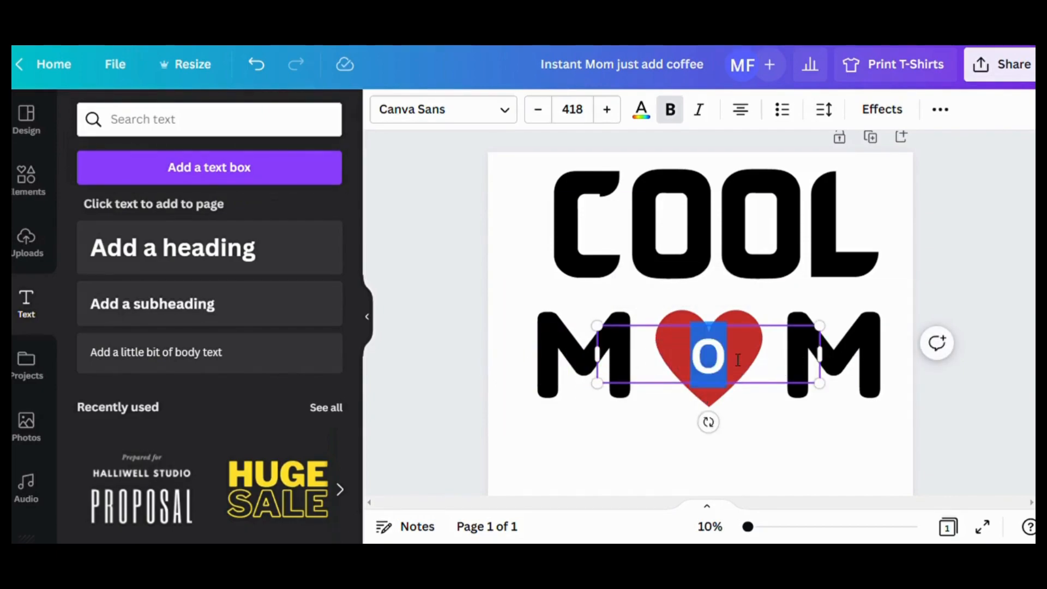
{"action": "left_click", "coordinate": [643, 112]}
{"action": "left_click", "coordinate": [324, 342]}
{"action": "key", "text": "Escape"}
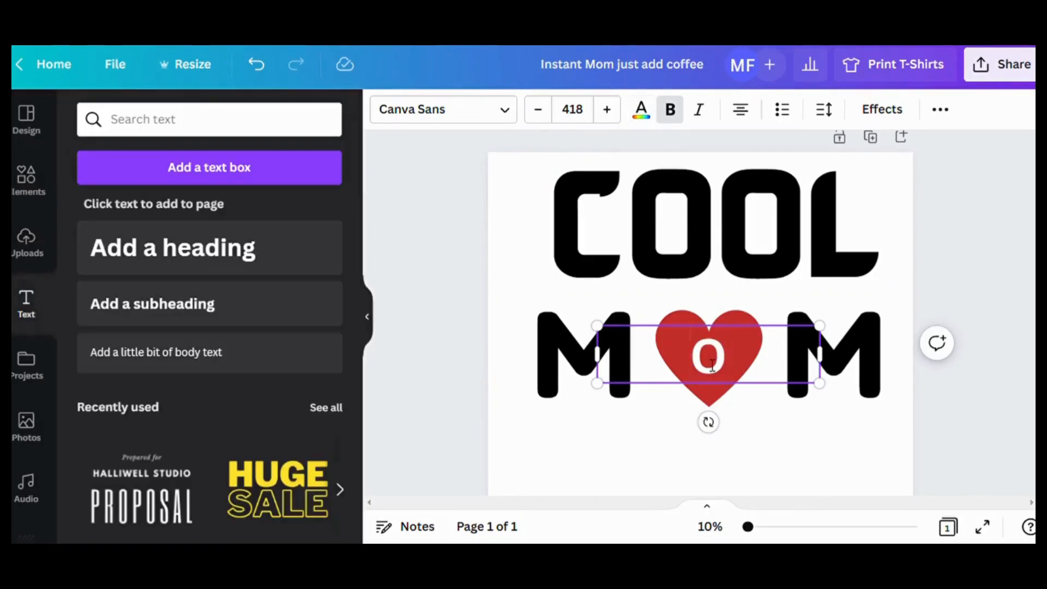
- Enlarge the white "O" to size 459, recentre it on the heart and nudge the "M M" heading slightly down
{"action": "left_click_drag", "start_coordinate": [820, 377], "coordinate": [855, 393]}
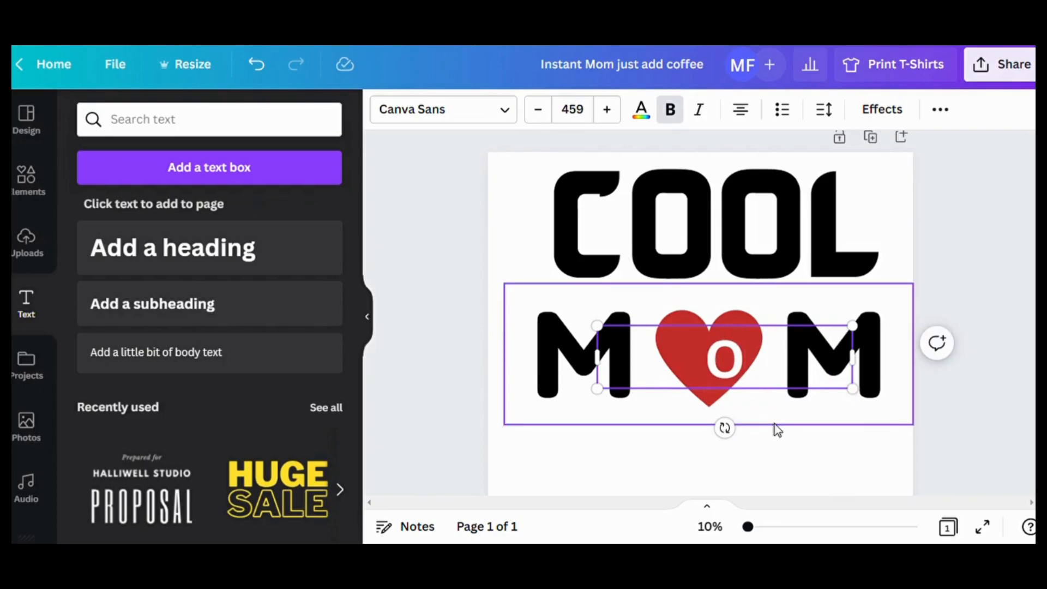
{"action": "left_click_drag", "start_coordinate": [776, 423], "coordinate": [776, 426]}
{"action": "left_click", "coordinate": [809, 491]}
{"action": "mouse_move", "coordinate": [750, 376]}
{"action": "left_mouse_down"}
{"action": "mouse_move", "coordinate": [734, 374]}
{"action": "mouse_move", "coordinate": [743, 376]}
{"action": "left_mouse_up"}
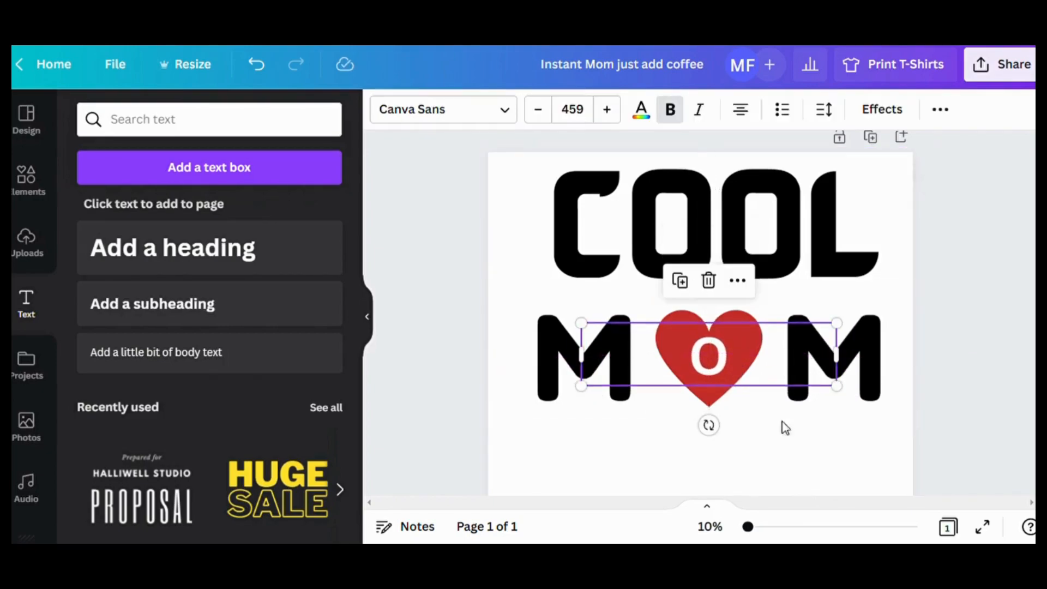
{"action": "left_click", "coordinate": [783, 424]}
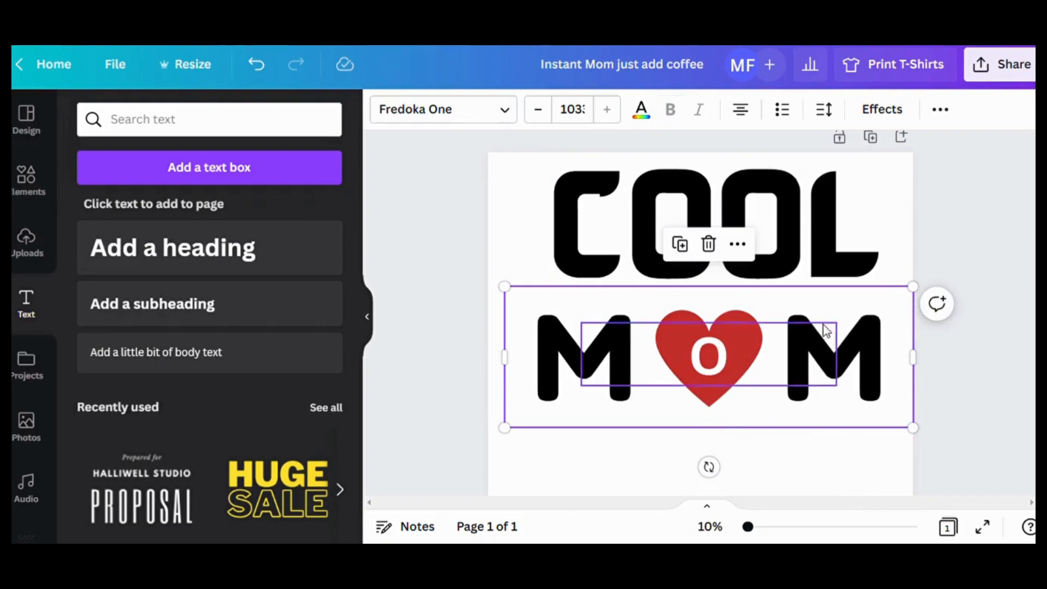